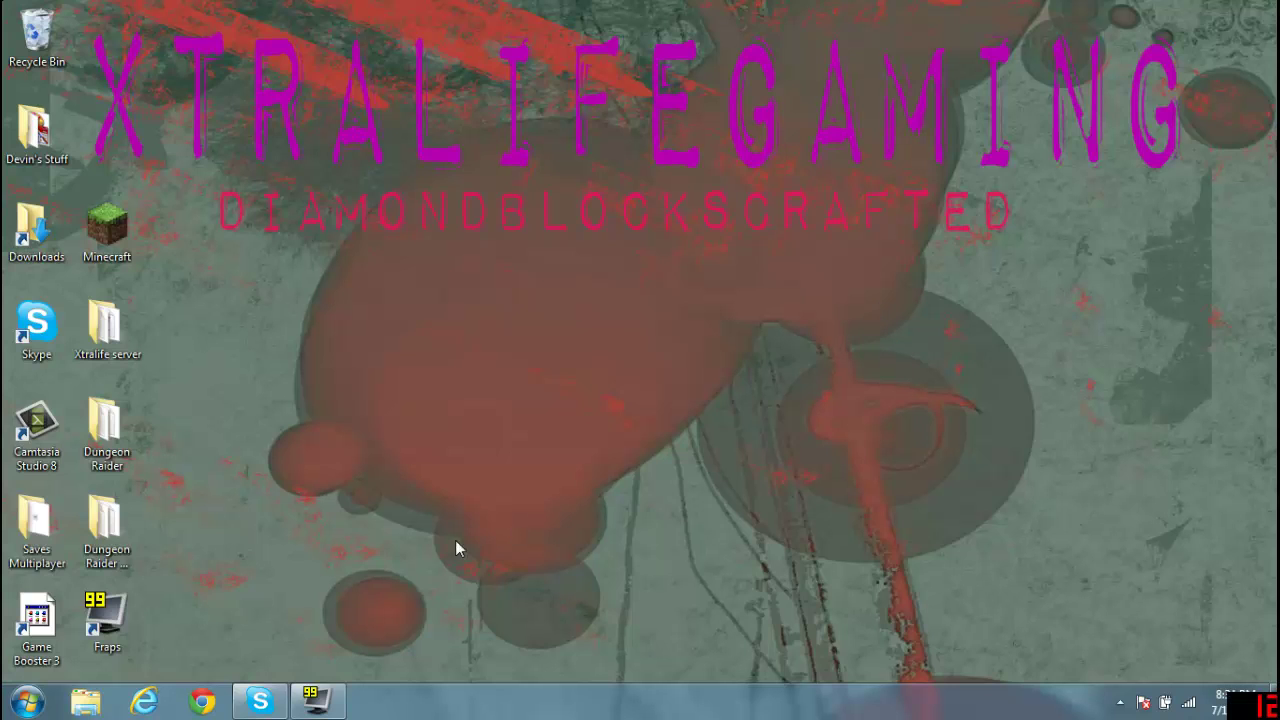
Step: Open Internet Explorer, go to the bookmarked Minecraft website and open its game download page
{"action": "left_click", "coordinate": [144, 701]}
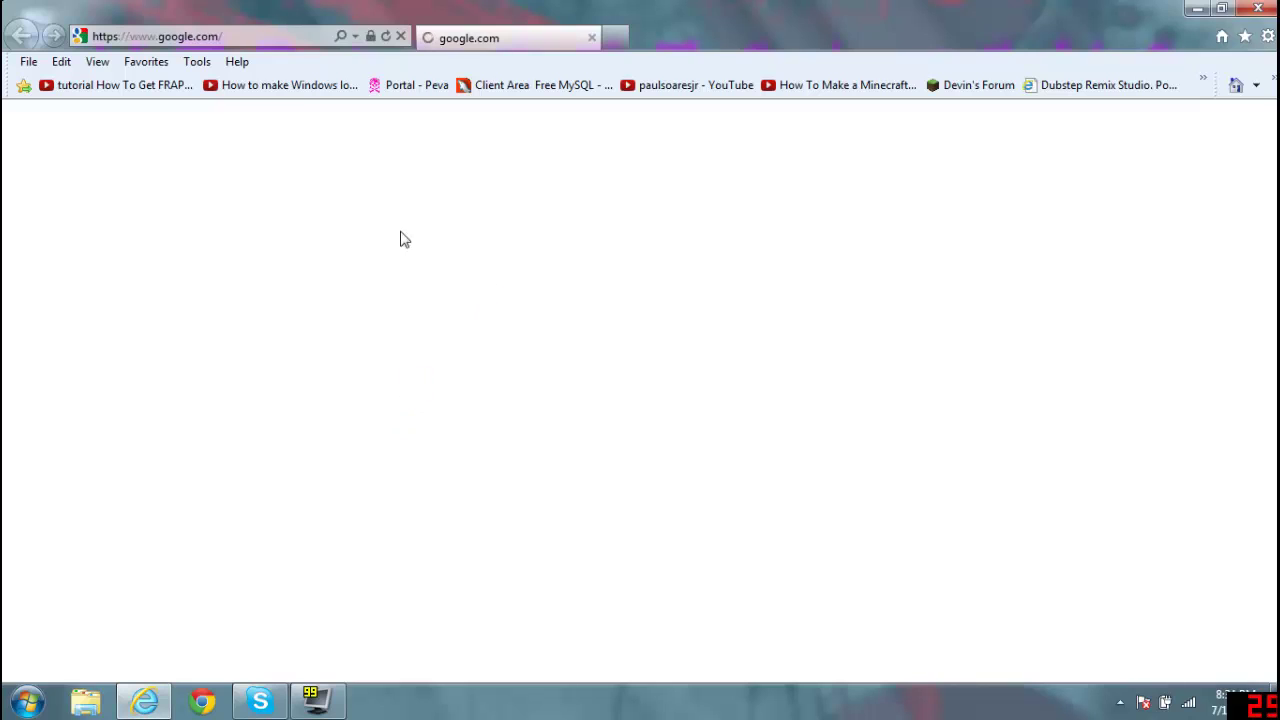
{"action": "left_click", "coordinate": [130, 37]}
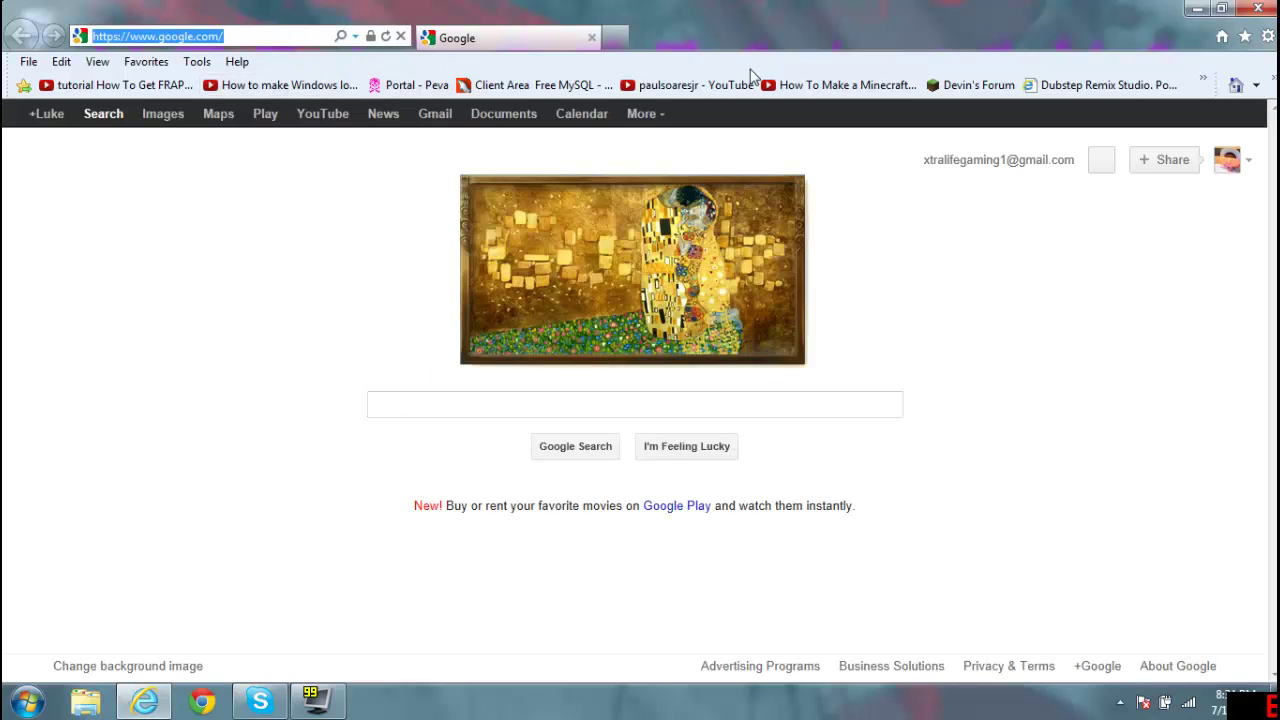
{"action": "left_click", "coordinate": [1203, 80]}
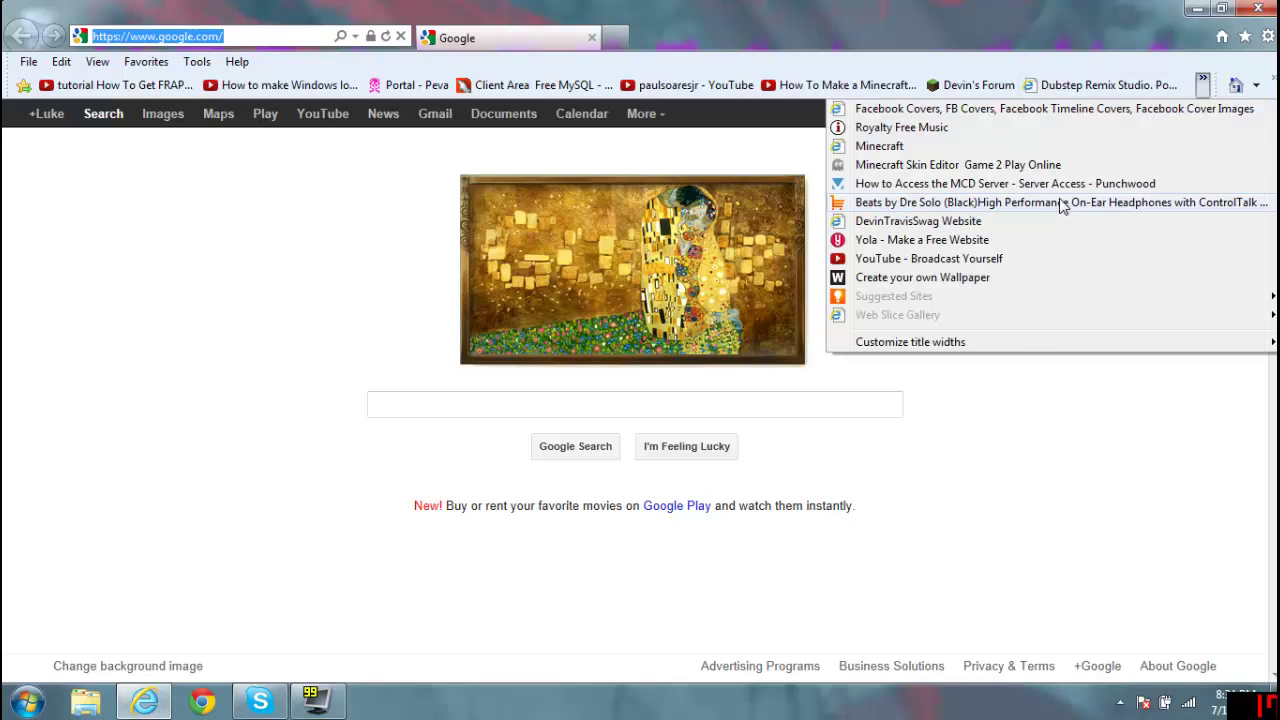
{"action": "left_click", "coordinate": [930, 150]}
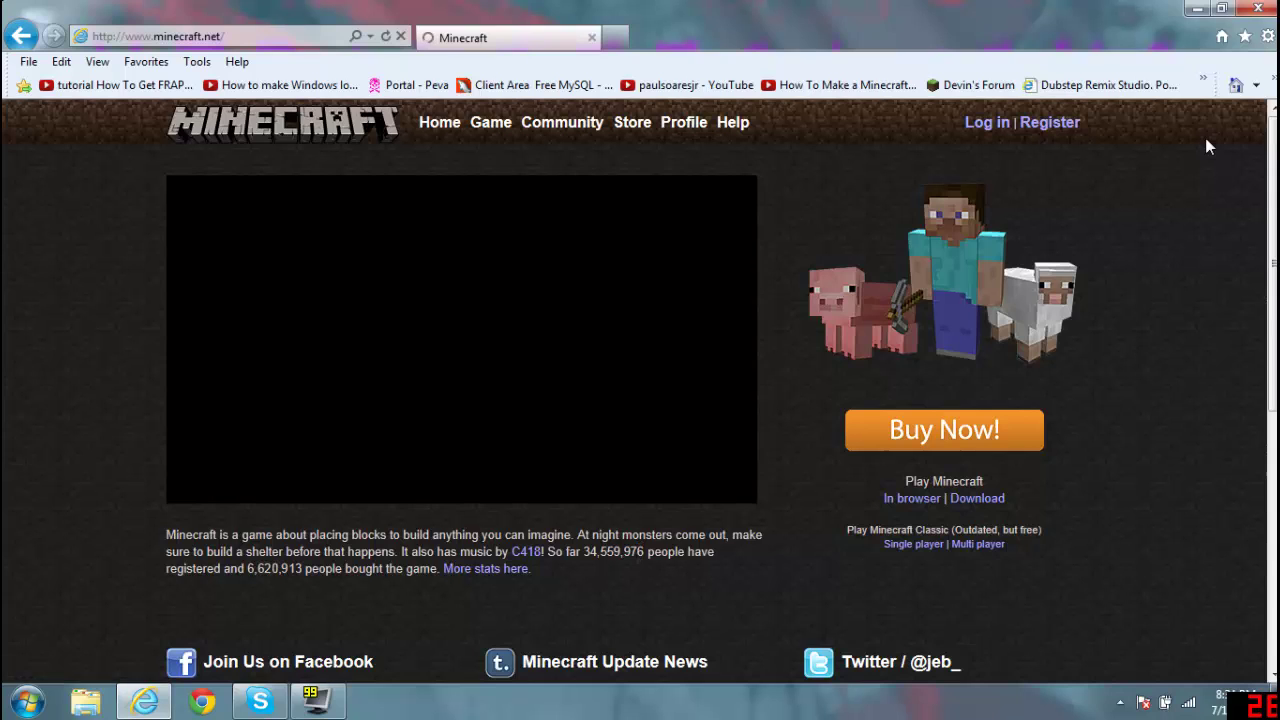
{"action": "scroll", "coordinate": [1205, 138], "scroll_direction": "down", "scroll_amount": 2}
{"action": "scroll", "coordinate": [1205, 138], "scroll_direction": "up", "scroll_amount": 2}
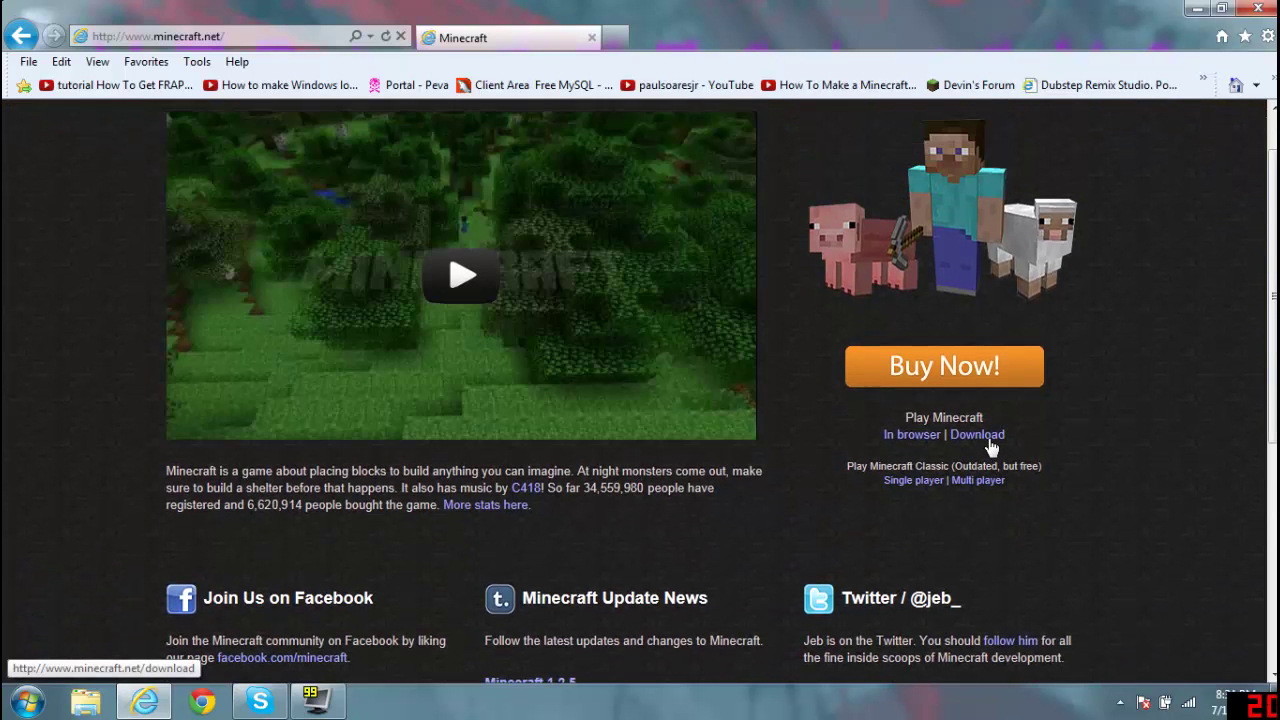
{"action": "left_click", "coordinate": [988, 438]}
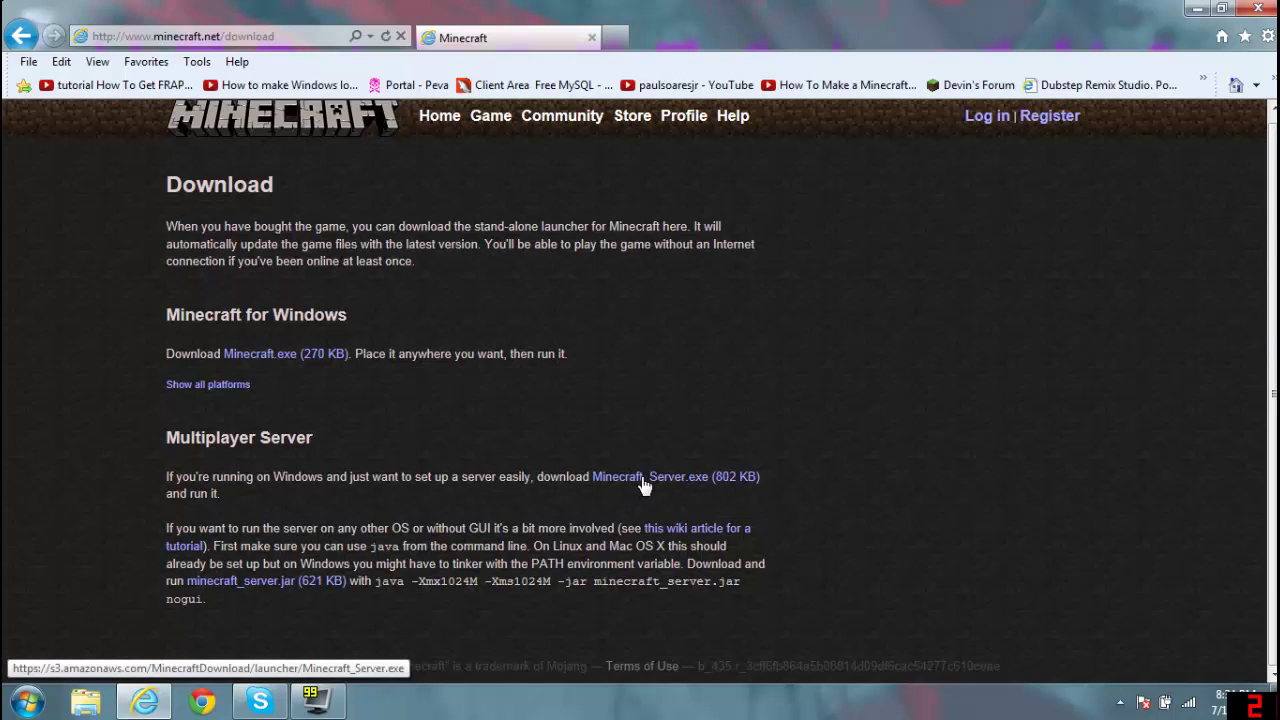
Step: Download and save Minecraft_Server.exe, open the folder containing it and close the browser window
{"action": "left_click", "coordinate": [643, 486]}
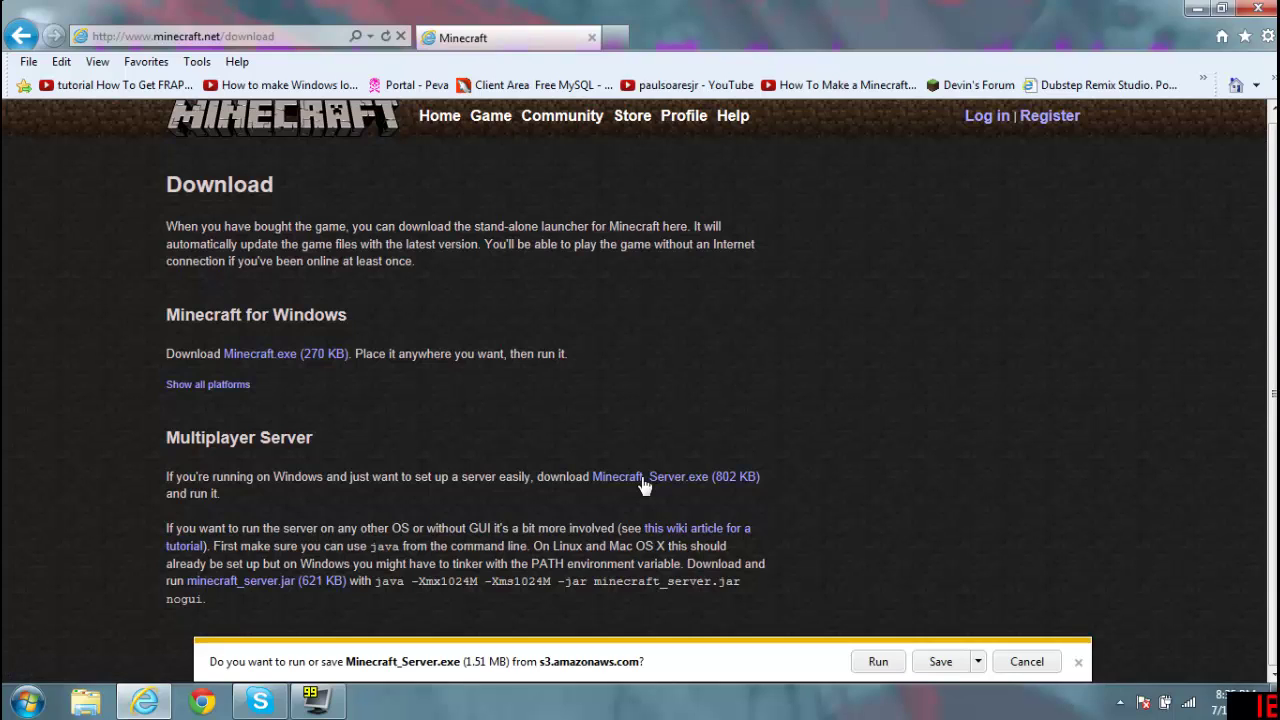
{"action": "left_click", "coordinate": [942, 661]}
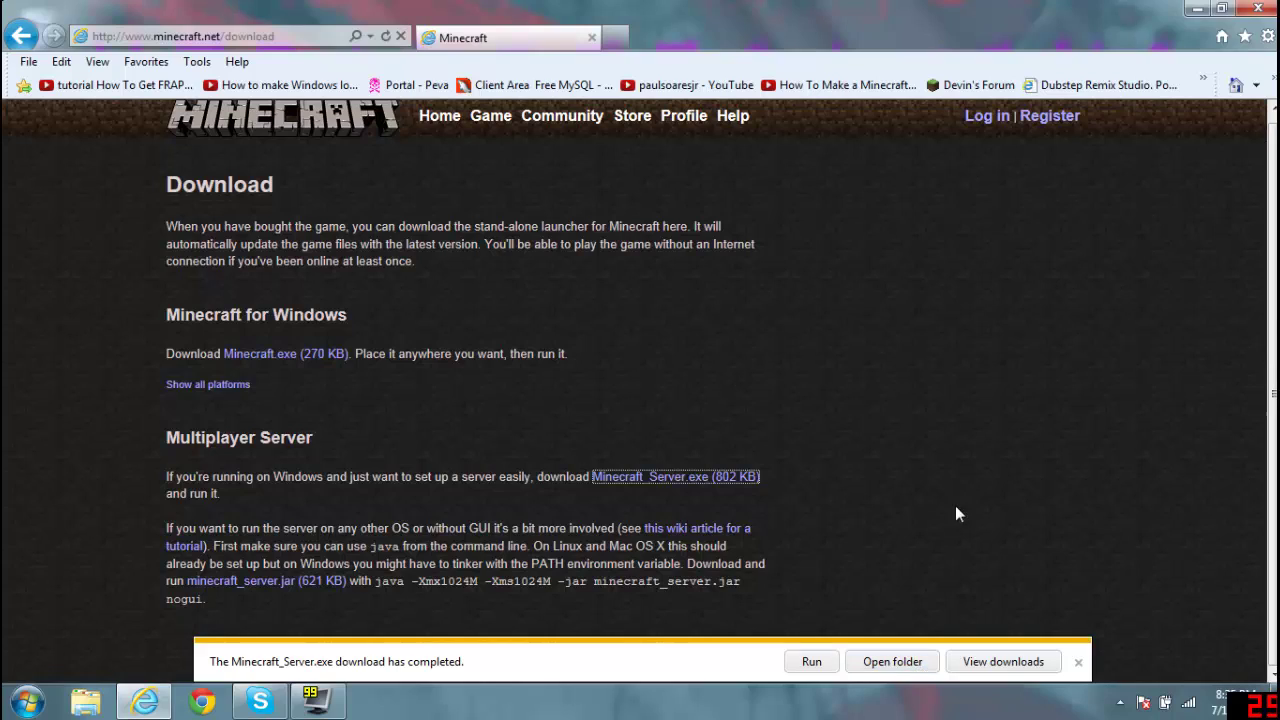
{"action": "left_click", "coordinate": [1197, 8]}
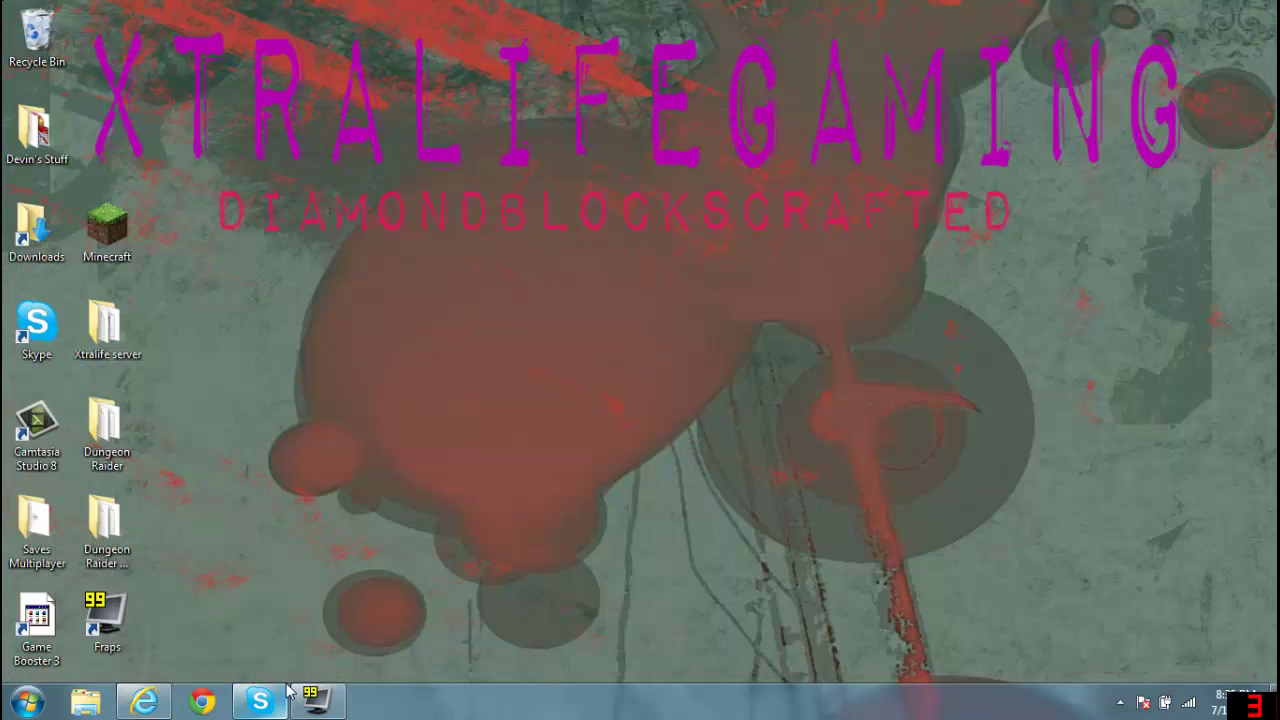
{"action": "left_click", "coordinate": [127, 710]}
{"action": "left_click", "coordinate": [889, 655]}
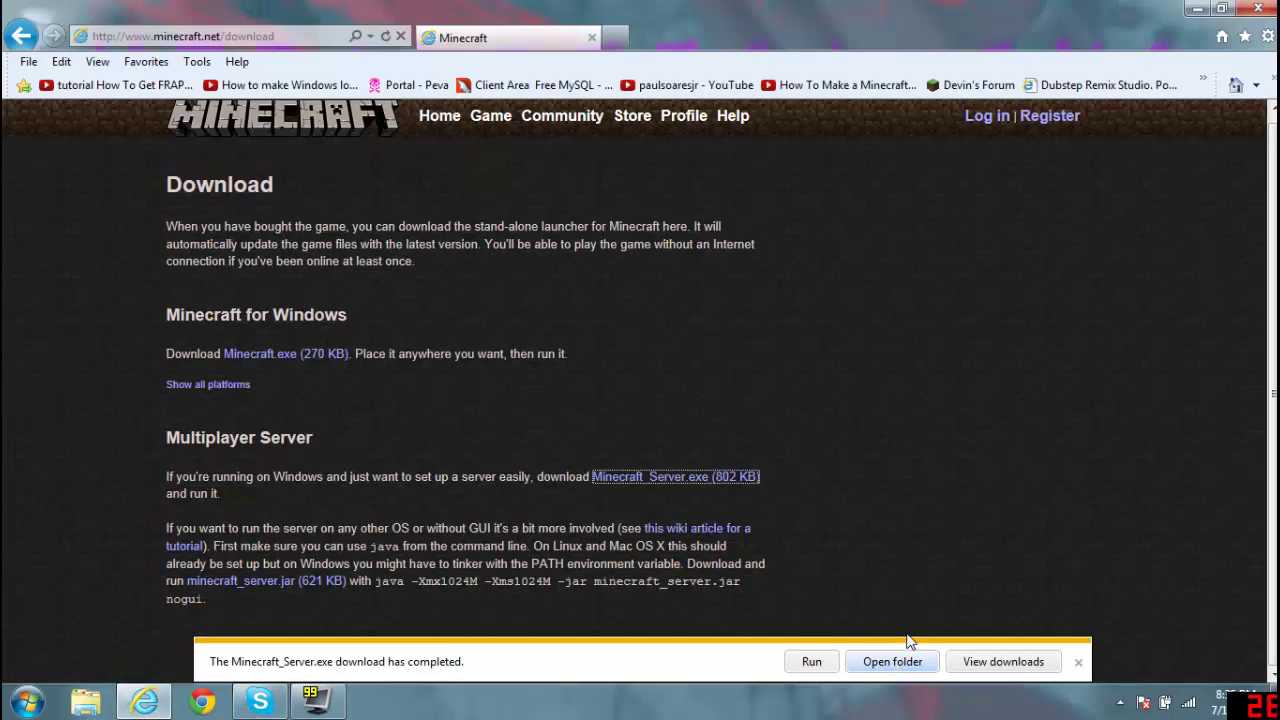
{"action": "left_click", "coordinate": [1257, 10]}
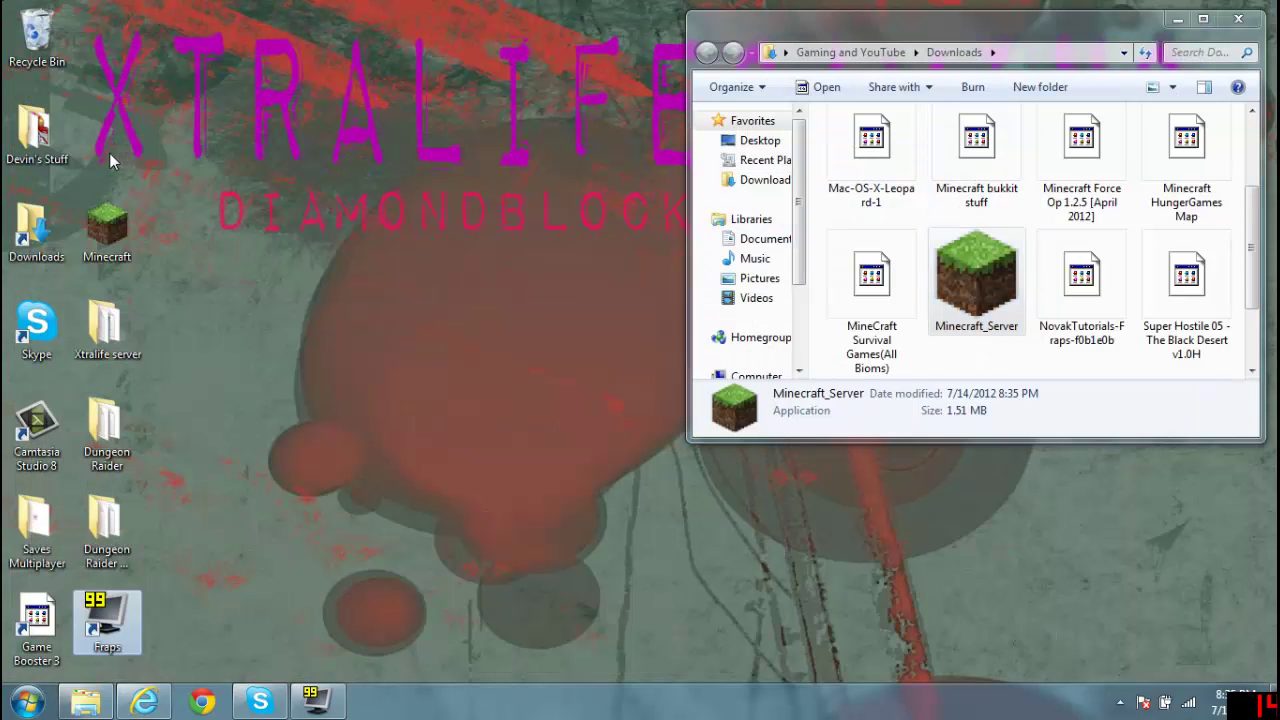
Step: Create a new folder on the desktop named "Mc Server Bukkit"
{"action": "right_click", "coordinate": [111, 150]}
{"action": "mouse_move", "coordinate": [257, 356]}
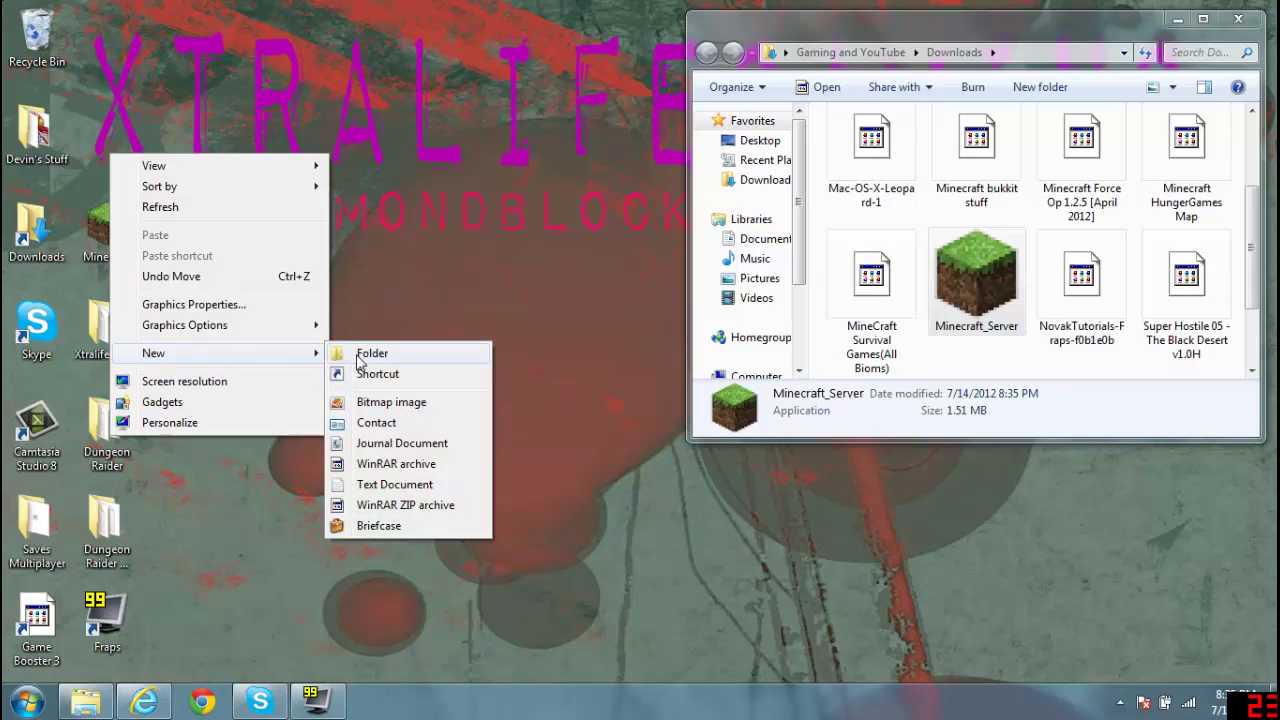
{"action": "left_click", "coordinate": [372, 351]}
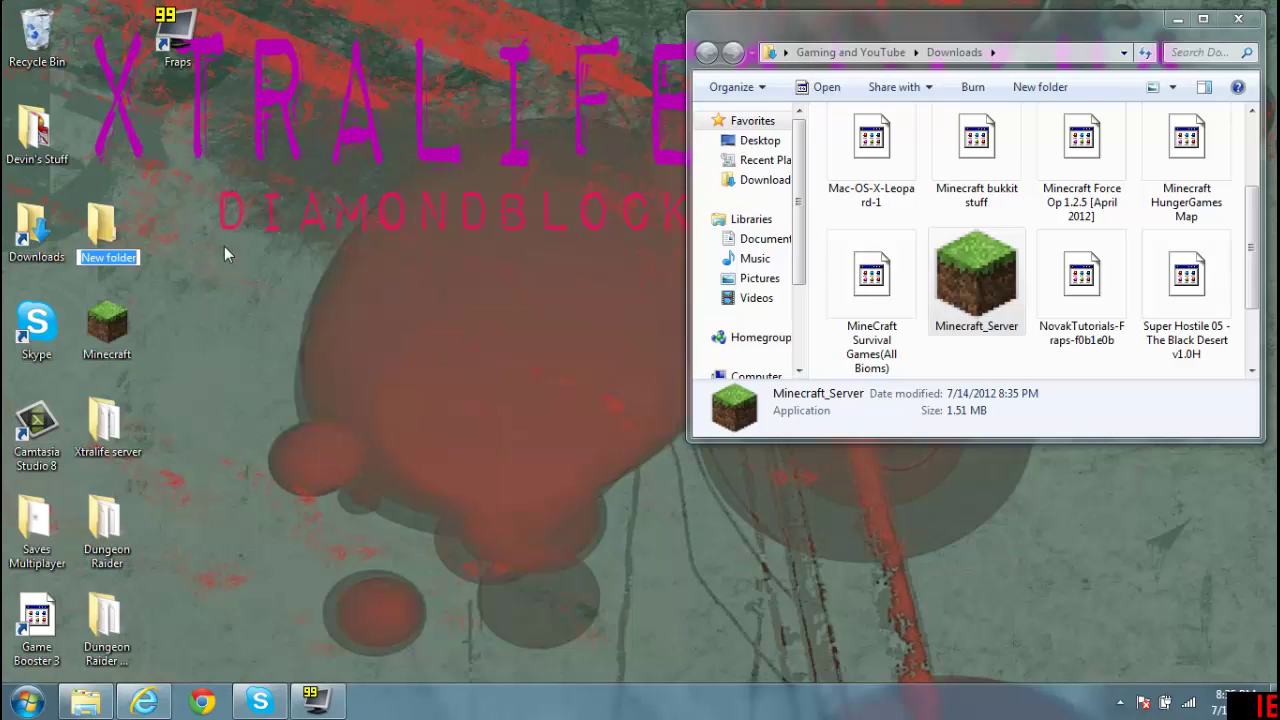
{"action": "type", "text": "Mc S"}
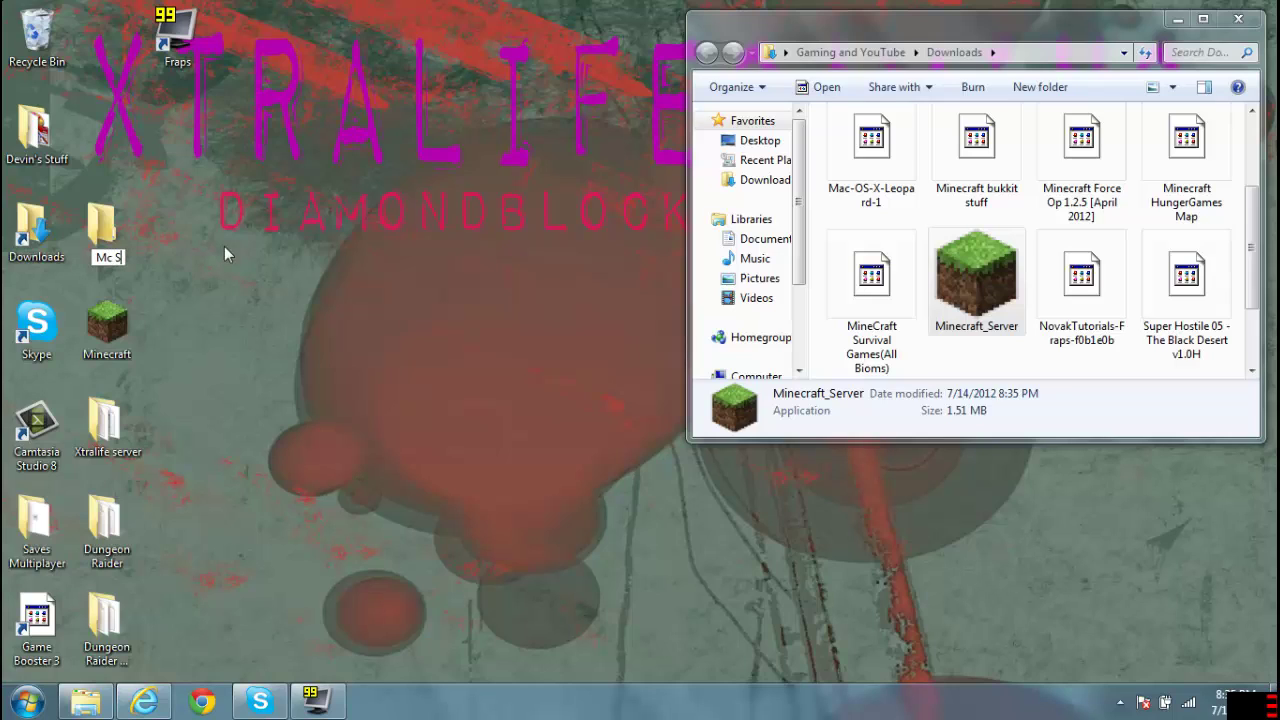
{"action": "type", "text": "erver Bukki"}
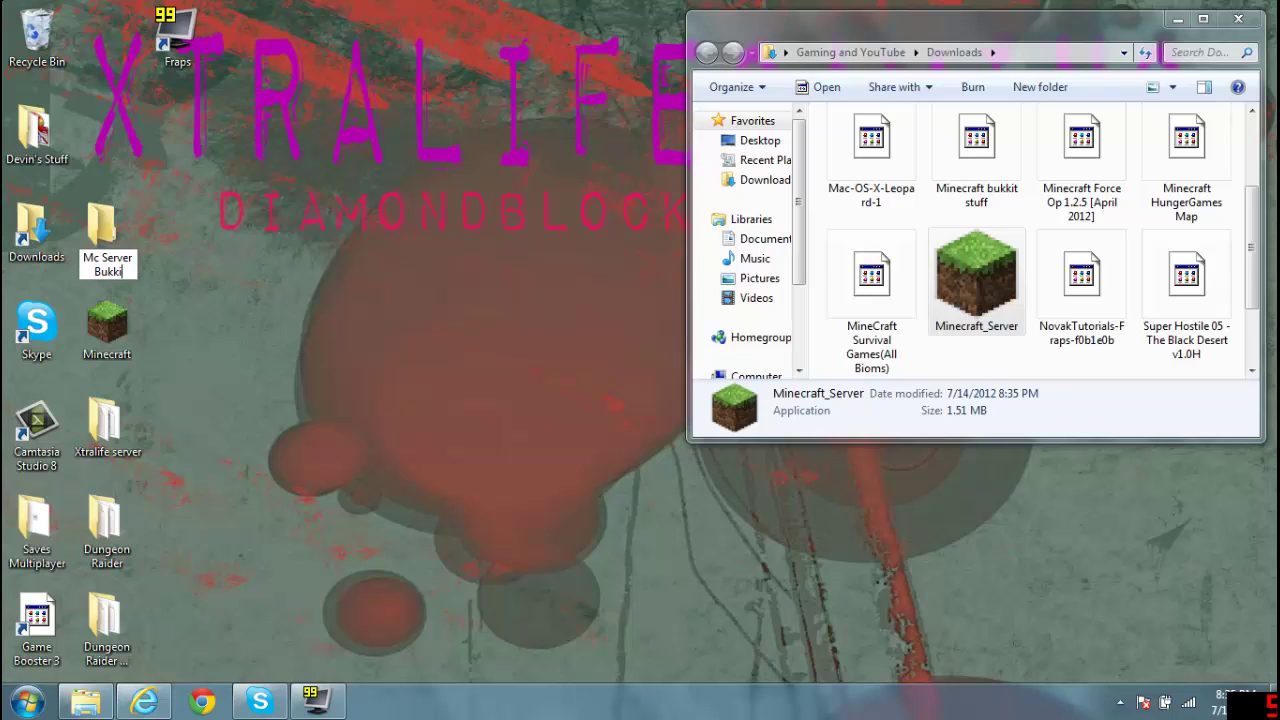
{"action": "type", "text": "t"}
{"action": "key", "text": "Return"}
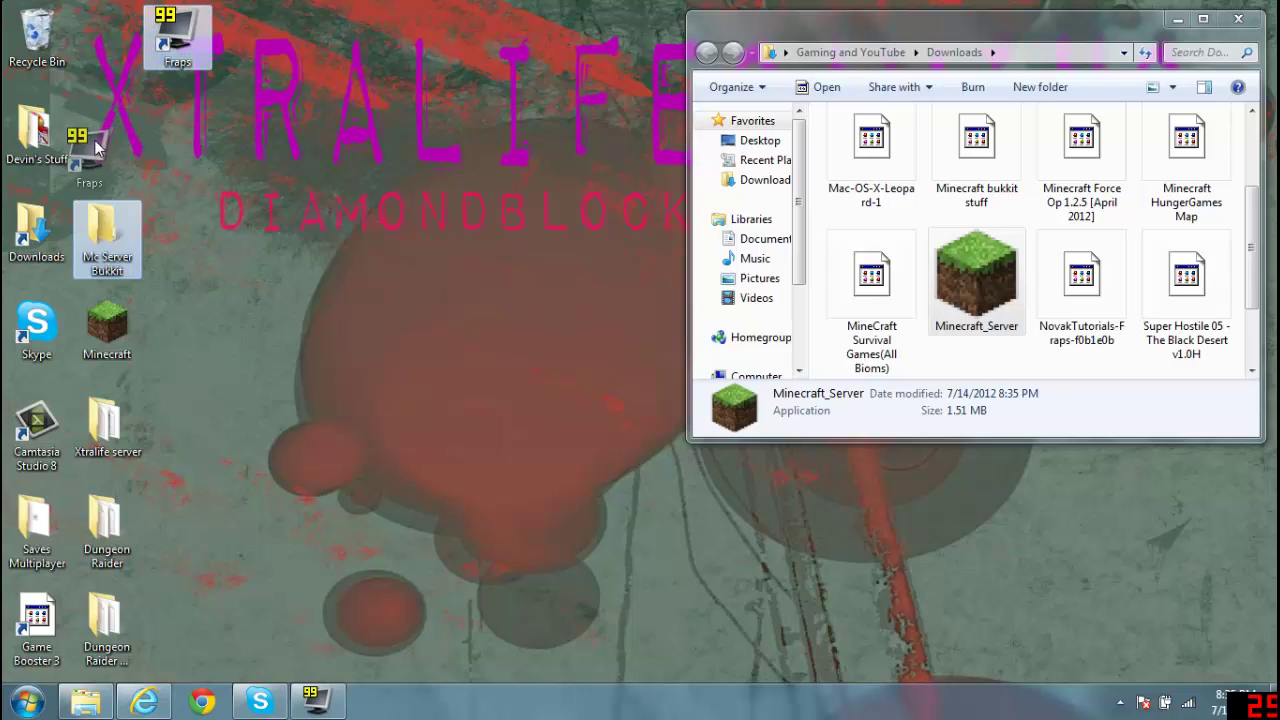
Step: Rearrange the desktop icons, placing Fraps above the Mc Server Bukkit folder and Game Booster 3 below Skype
{"action": "left_click_drag", "start_coordinate": [35, 392], "coordinate": [108, 210]}
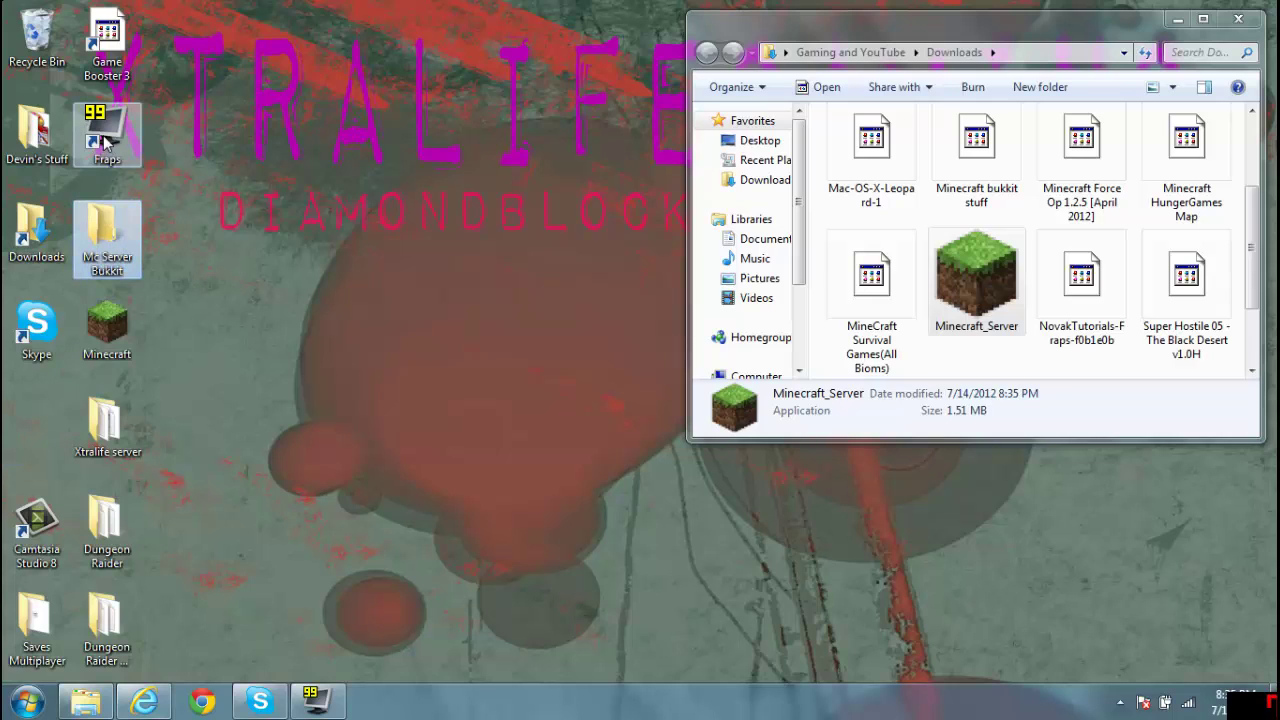
{"action": "left_click_drag", "start_coordinate": [108, 40], "coordinate": [52, 414]}
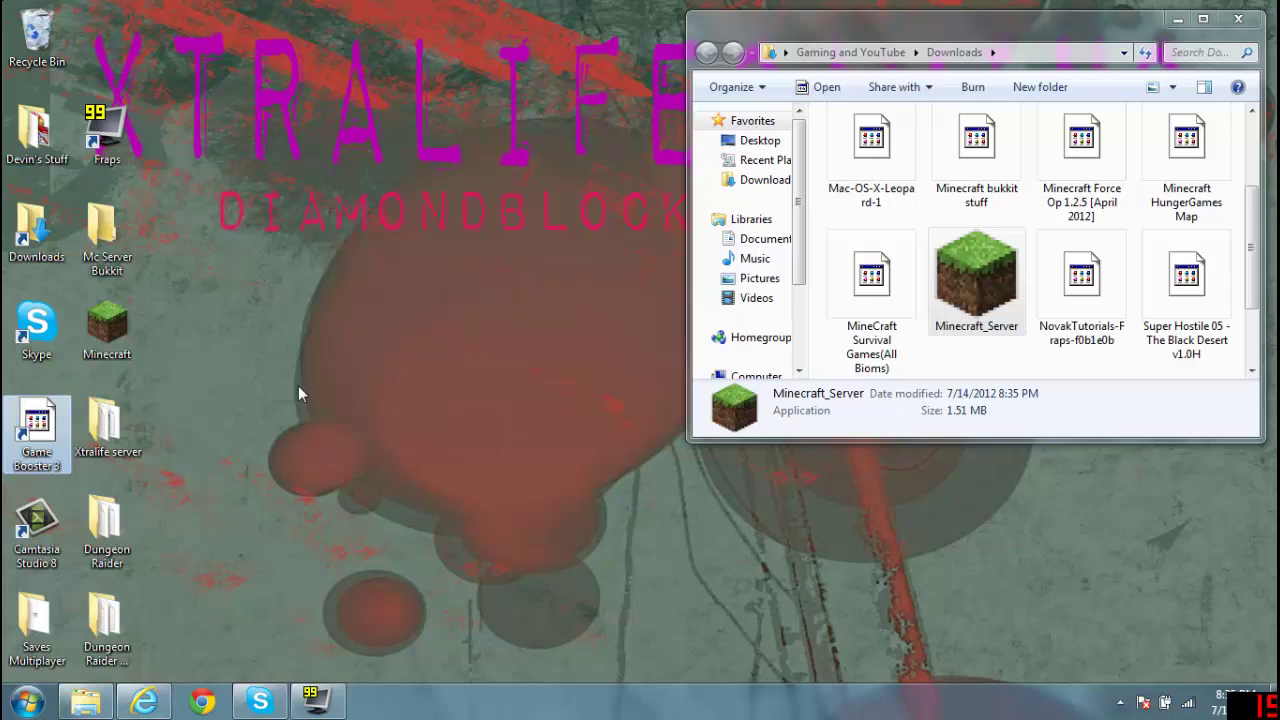
{"action": "left_click", "coordinate": [298, 385]}
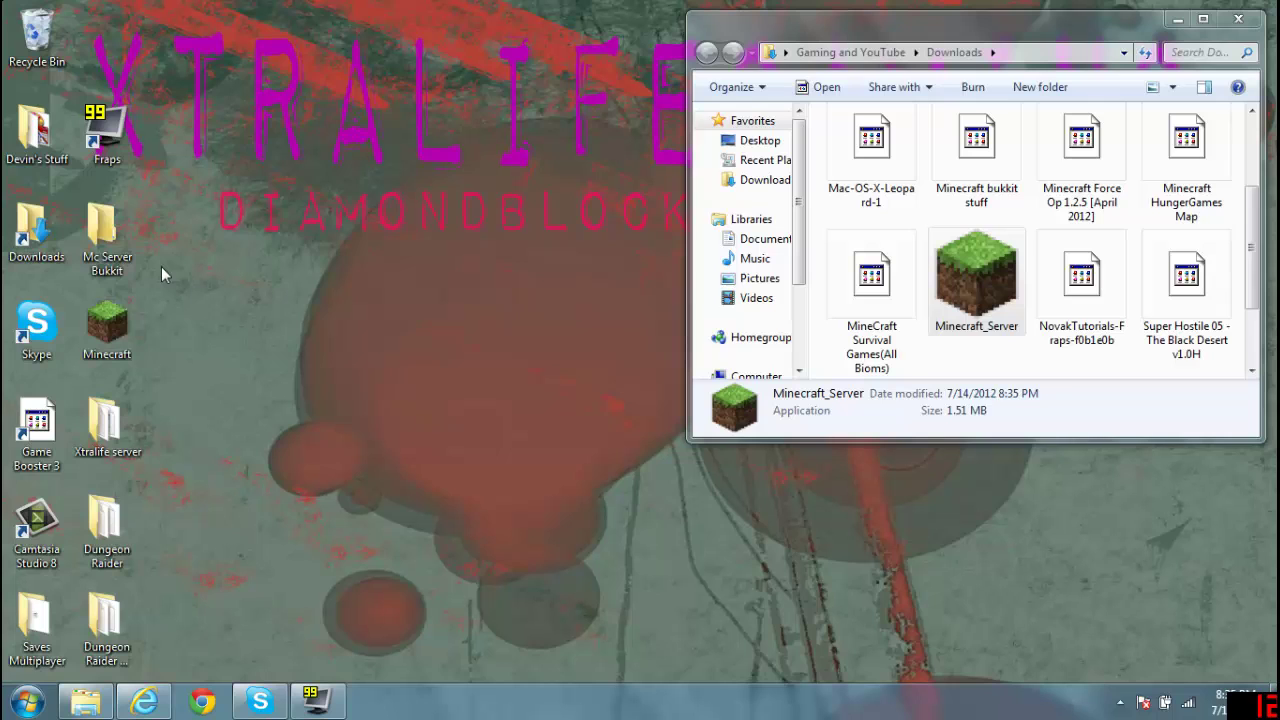
Step: Open the Mc Server Bukkit folder and move Minecraft_Server into it from Downloads
{"action": "double_click", "coordinate": [105, 228]}
{"action": "left_click_drag", "start_coordinate": [976, 275], "coordinate": [346, 249]}
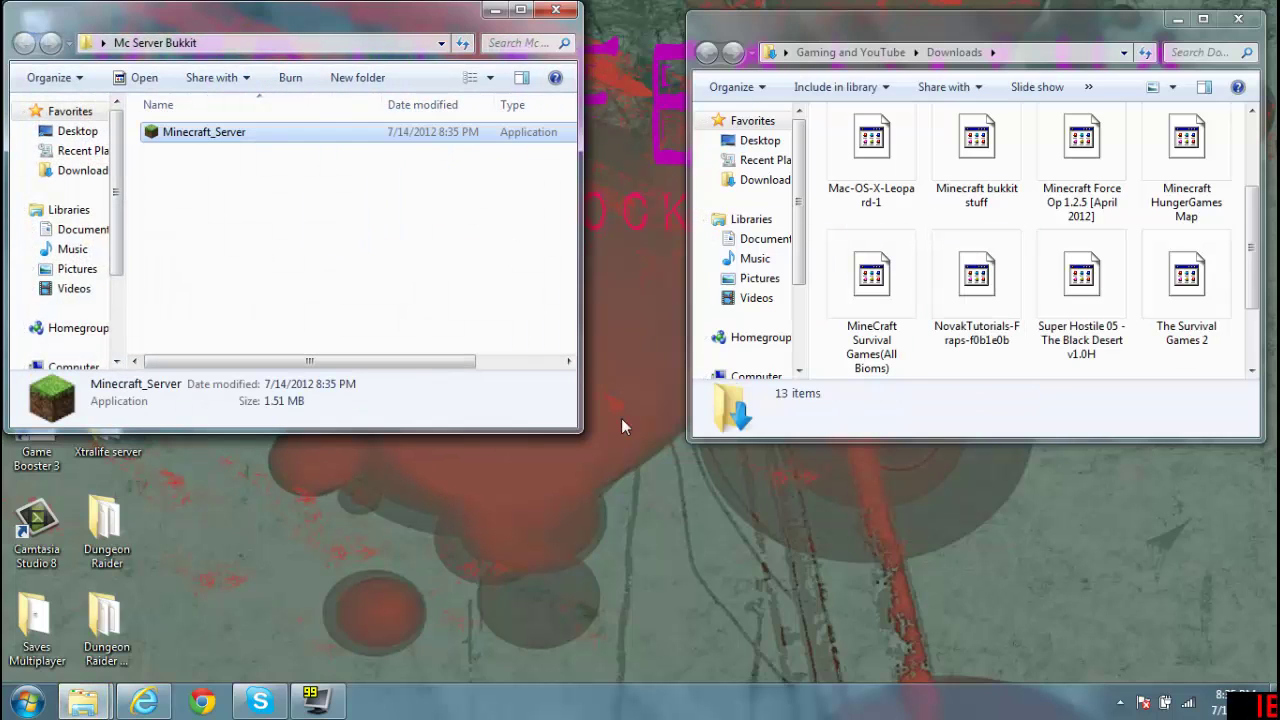
{"action": "left_click", "coordinate": [88, 703]}
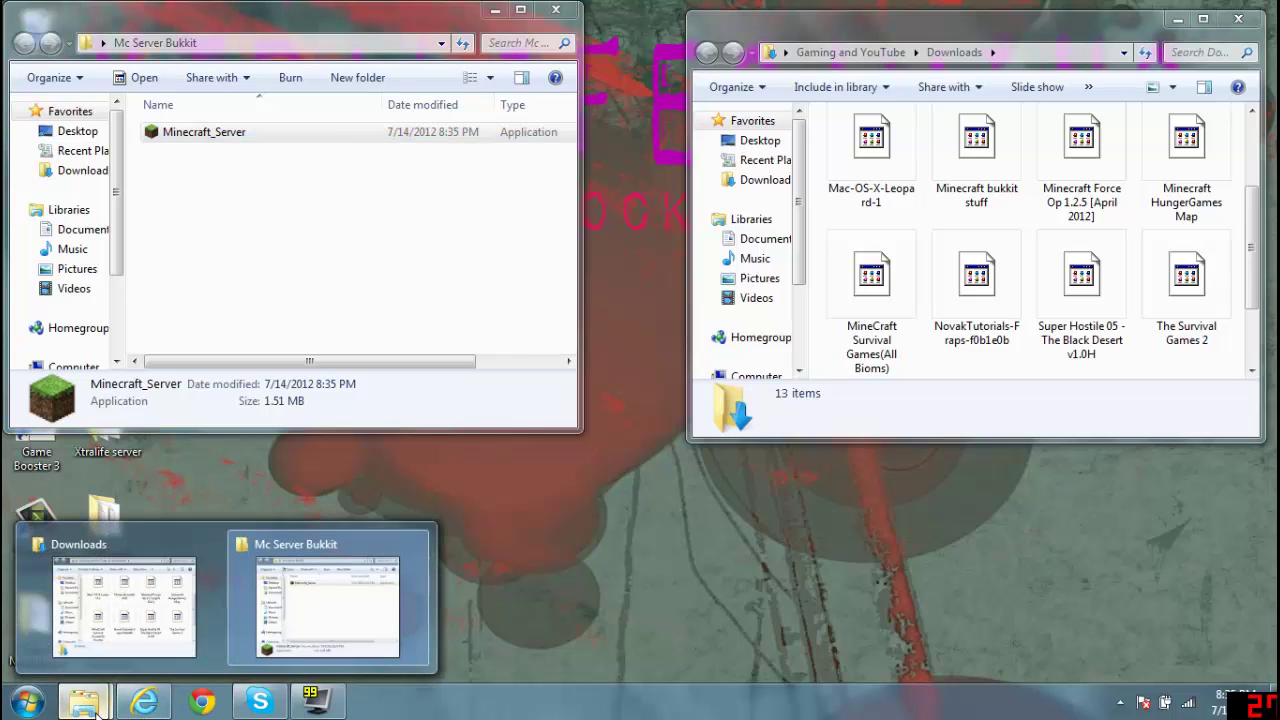
Step: Switch to Internet Explorer, replace the Minecraft tab with a new one and go to bukkit.org
{"action": "left_click", "coordinate": [145, 703]}
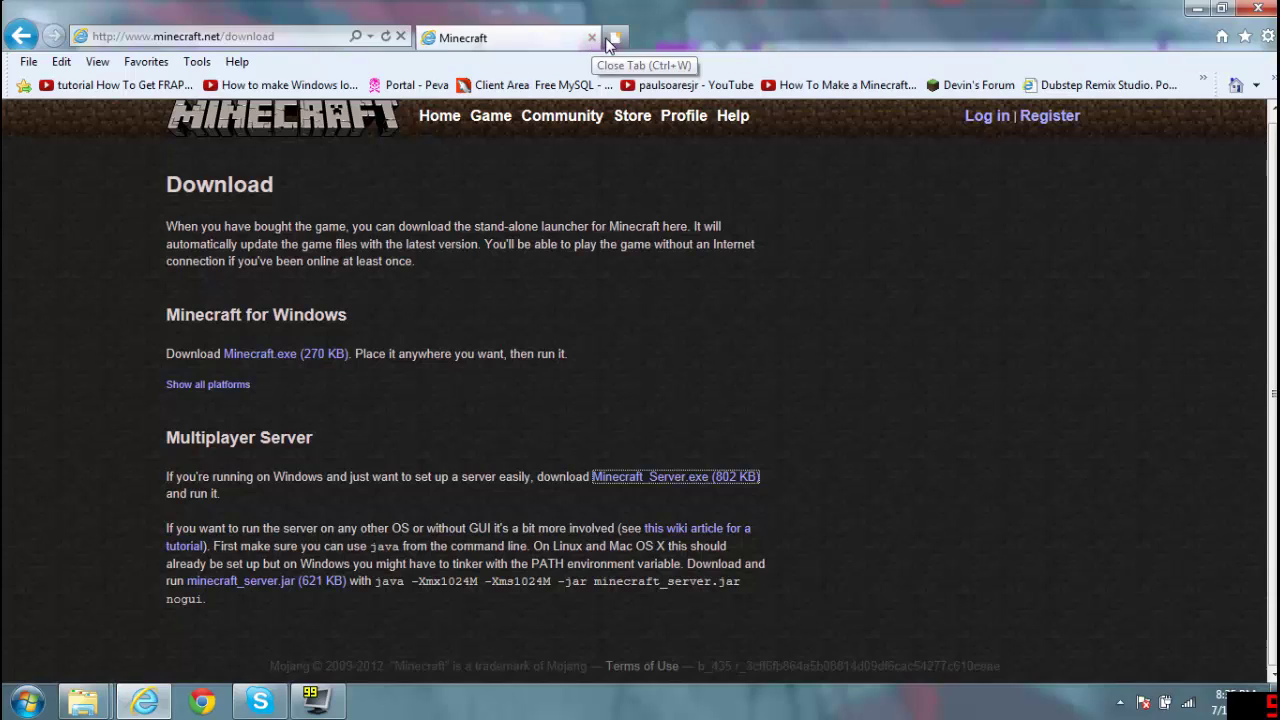
{"action": "key", "text": "ctrl+t"}
{"action": "left_click", "coordinate": [593, 39]}
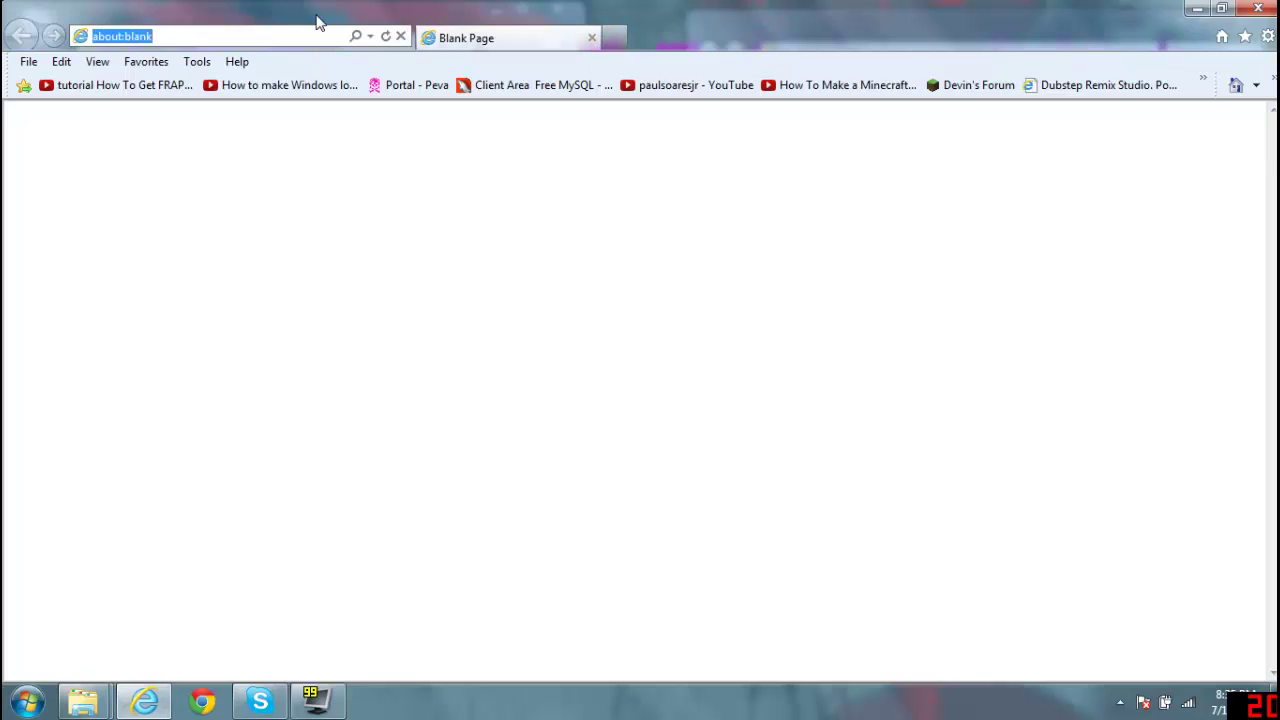
{"action": "type", "text": "bukkit"}
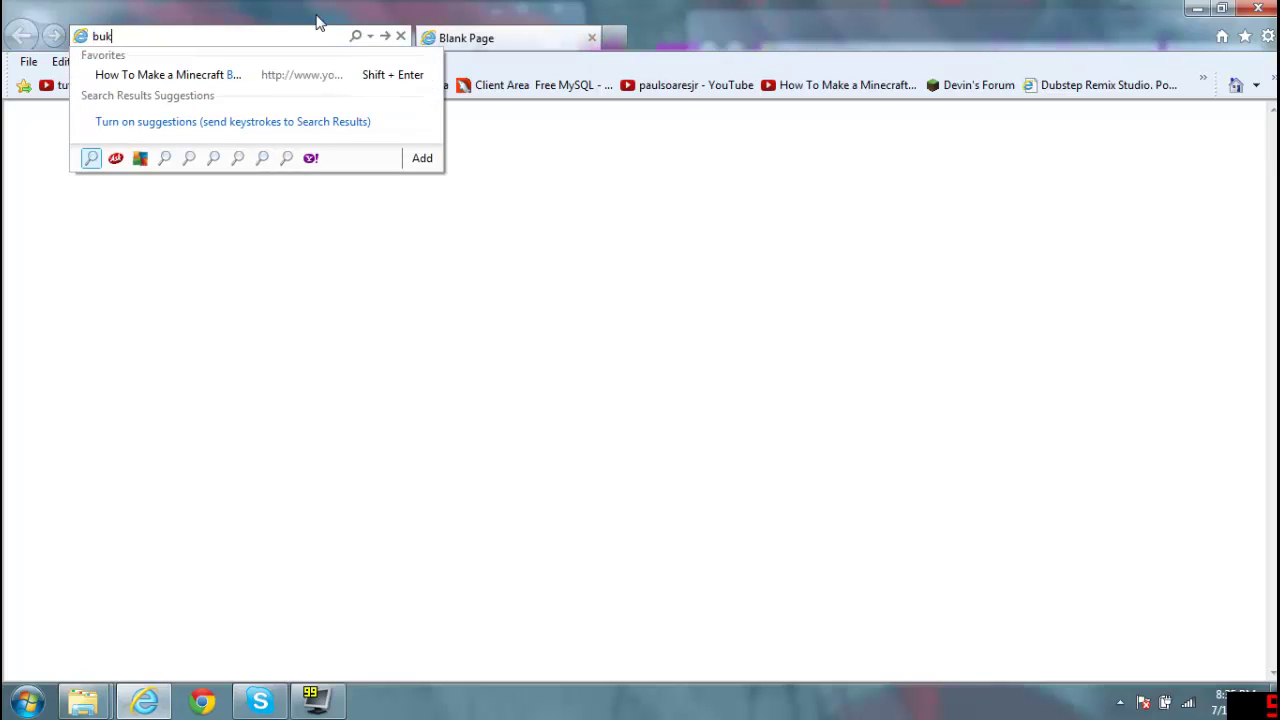
{"action": "type", "text": ".org"}
{"action": "key", "text": "Return"}
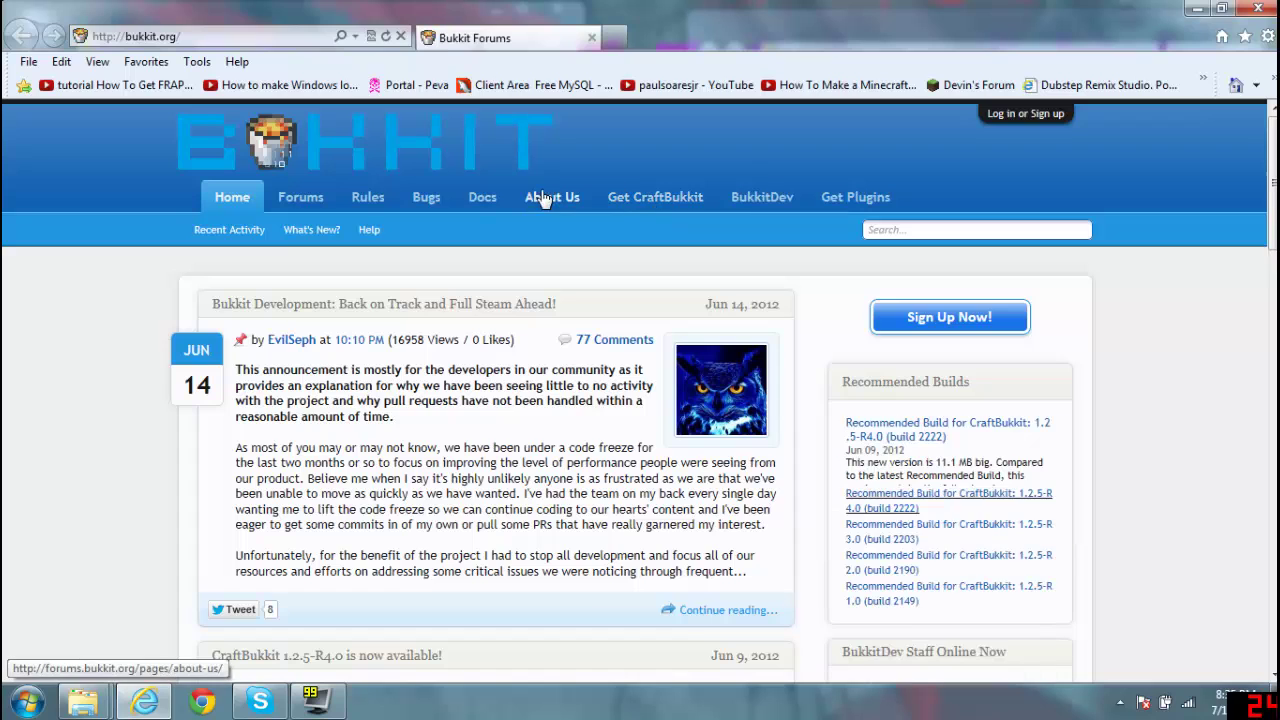
Step: Open Get CraftBukkit, look over the wiki's "Setting up a server" page and return to the Bukkit home page
{"action": "left_click", "coordinate": [640, 205]}
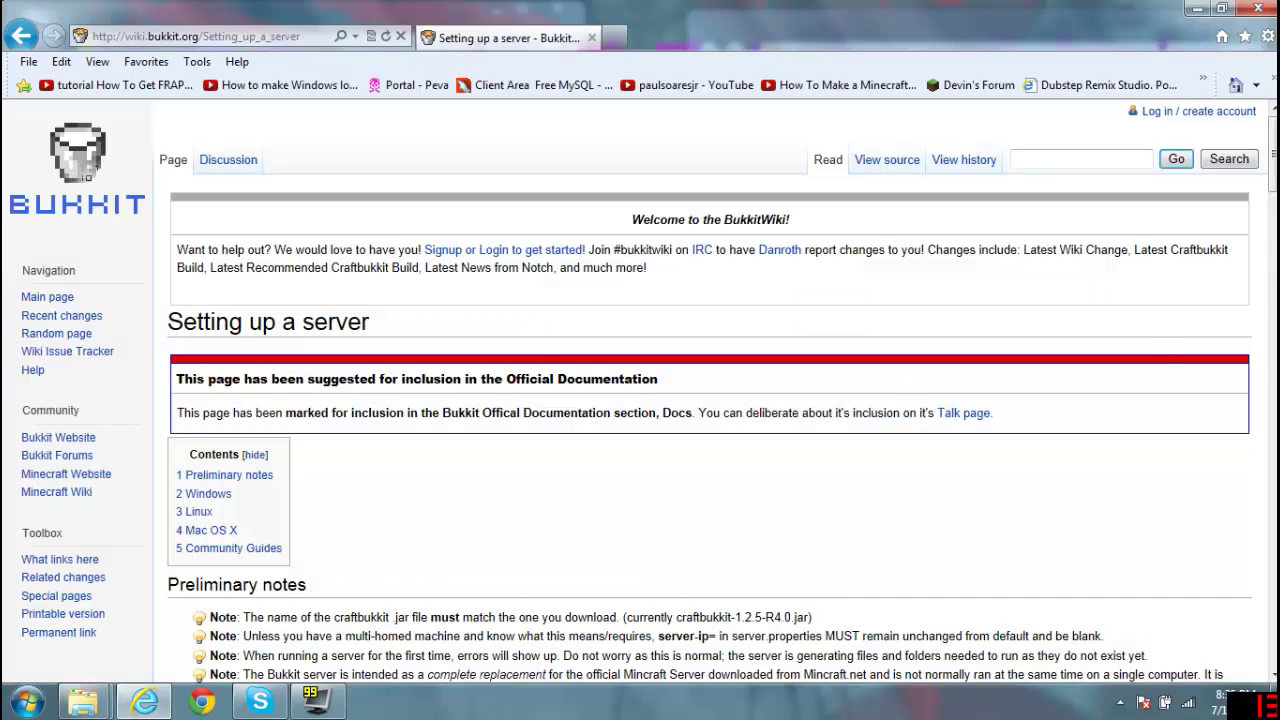
{"action": "scroll", "coordinate": [710, 400], "scroll_direction": "down", "scroll_amount": 3}
{"action": "scroll", "coordinate": [710, 400], "scroll_direction": "up", "scroll_amount": 3}
{"action": "left_click", "coordinate": [20, 36]}
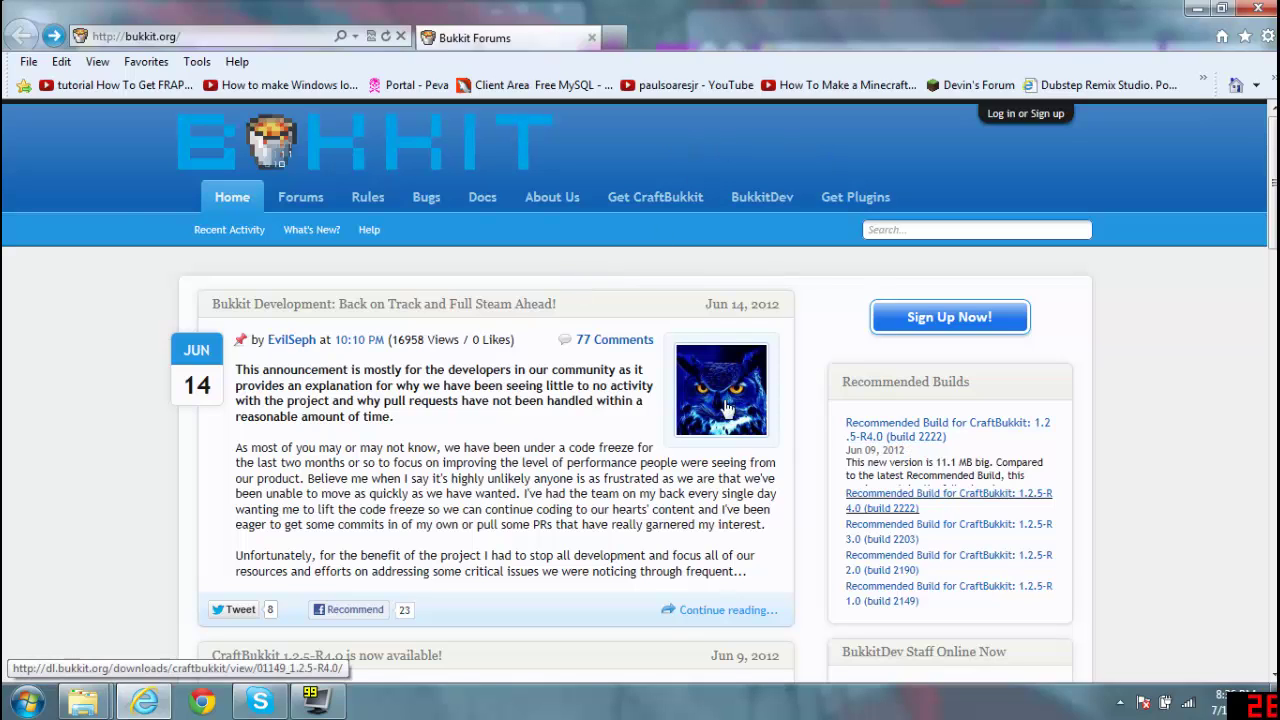
Step: Open the recommended CraftBukkit 1.2.5-R4.0 (build 2222) page and download and save craftbukkit-1.2.5-R4.0.jar
{"action": "left_click", "coordinate": [913, 433]}
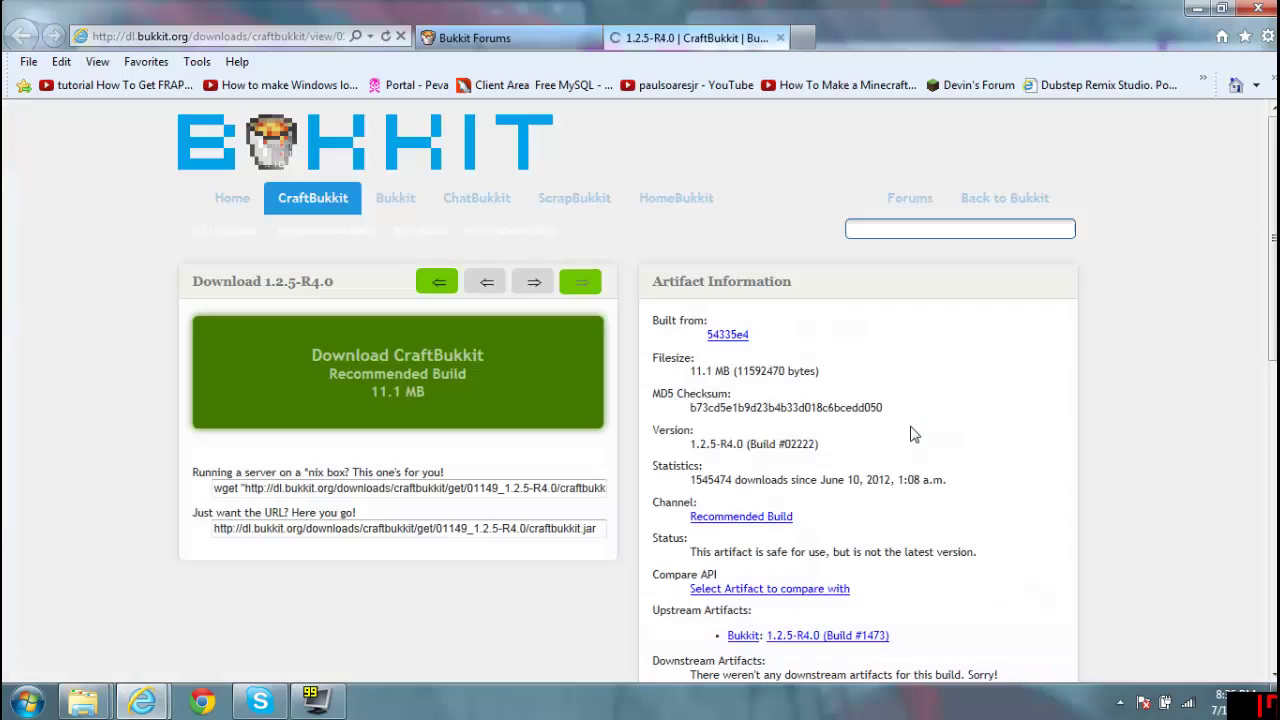
{"action": "left_click", "coordinate": [396, 391]}
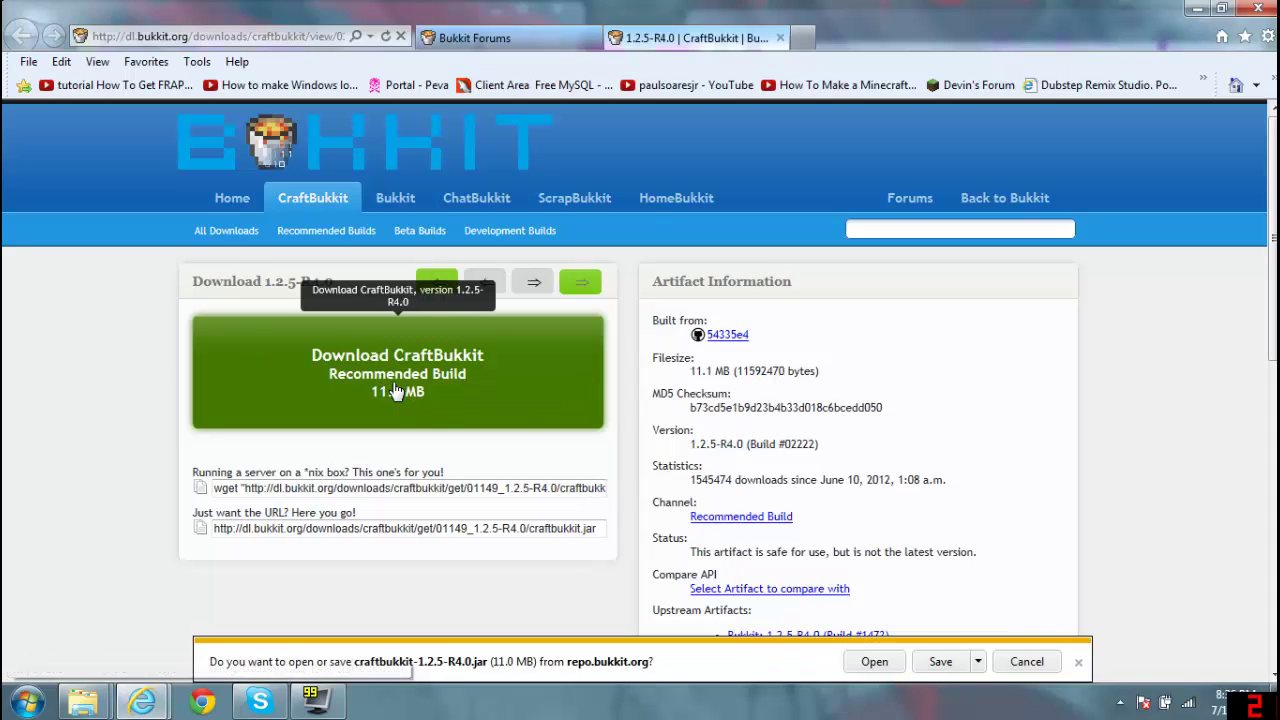
{"action": "left_click", "coordinate": [937, 670]}
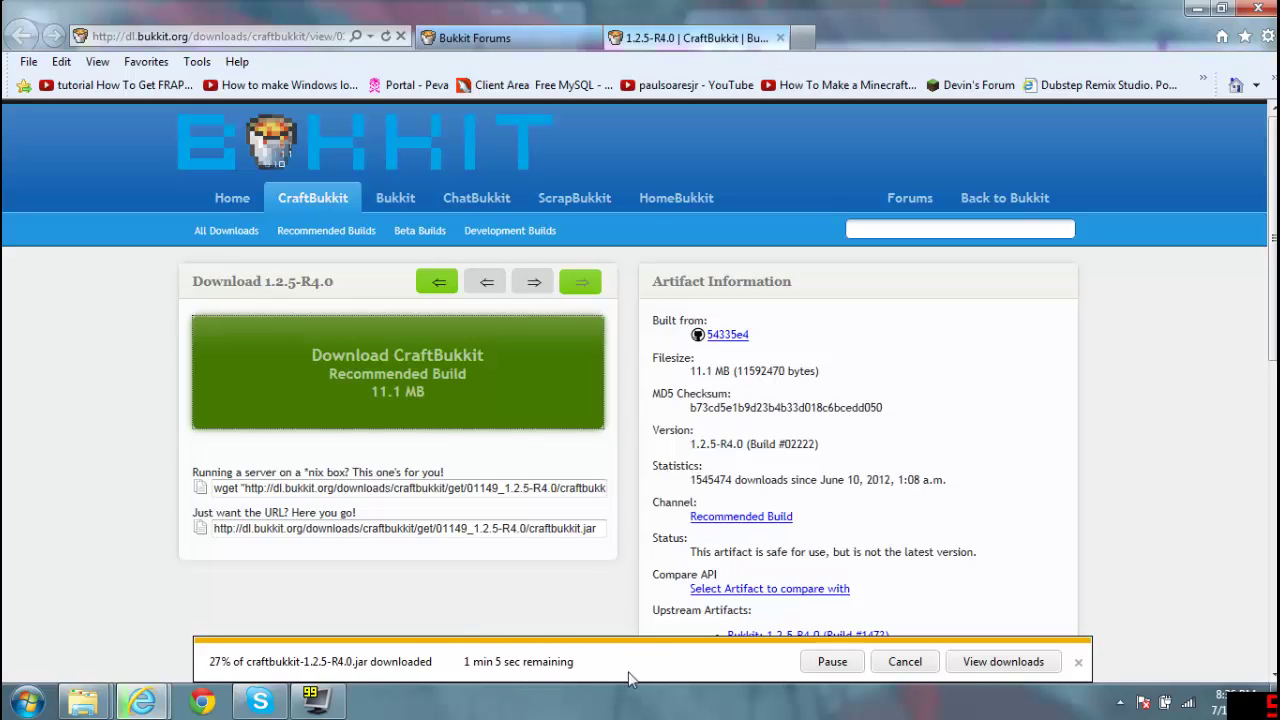
Step: Add a blank browser tab, then open a Command Prompt and run ipconfig to list the network configuration
{"action": "left_click", "coordinate": [803, 40]}
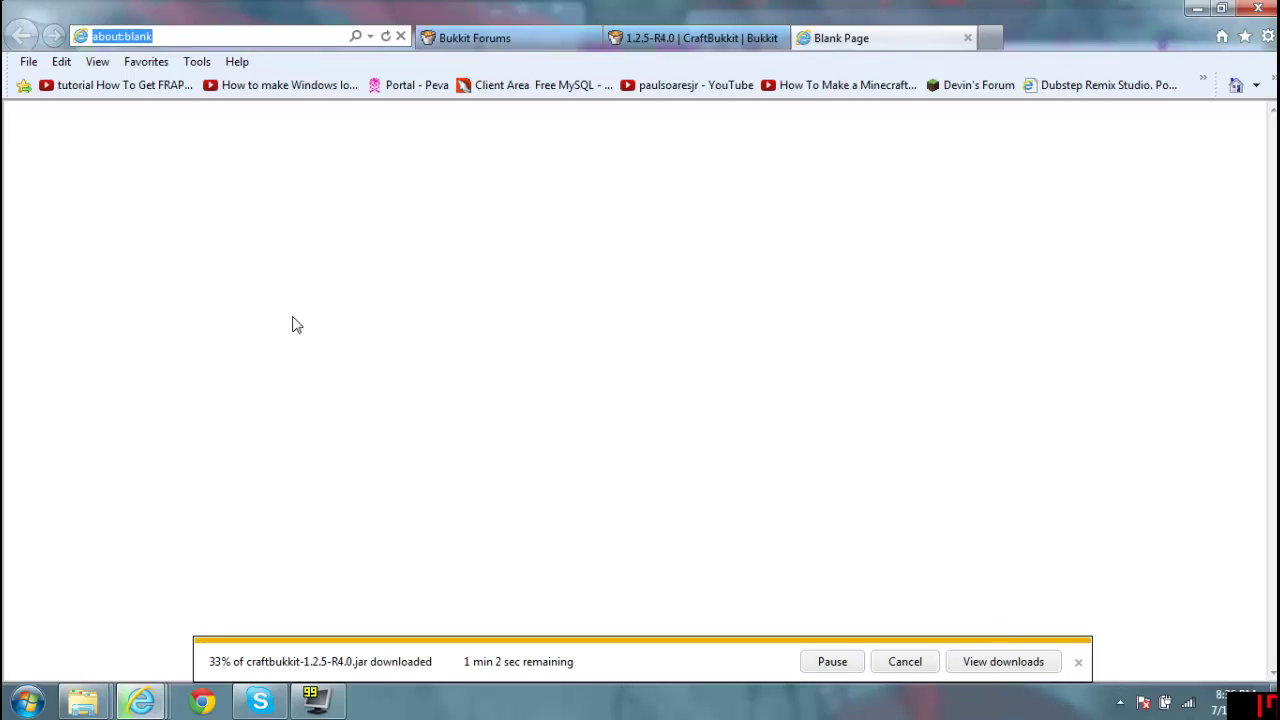
{"action": "left_click", "coordinate": [27, 701]}
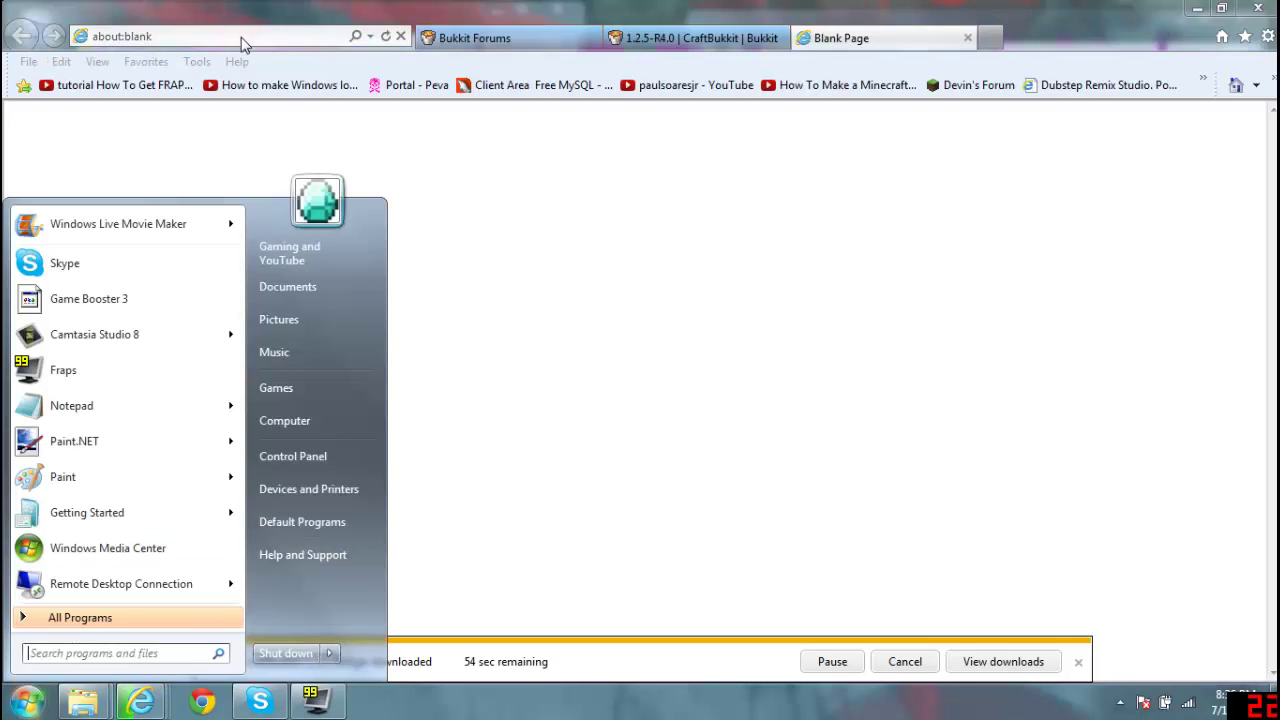
{"action": "left_click", "coordinate": [300, 292]}
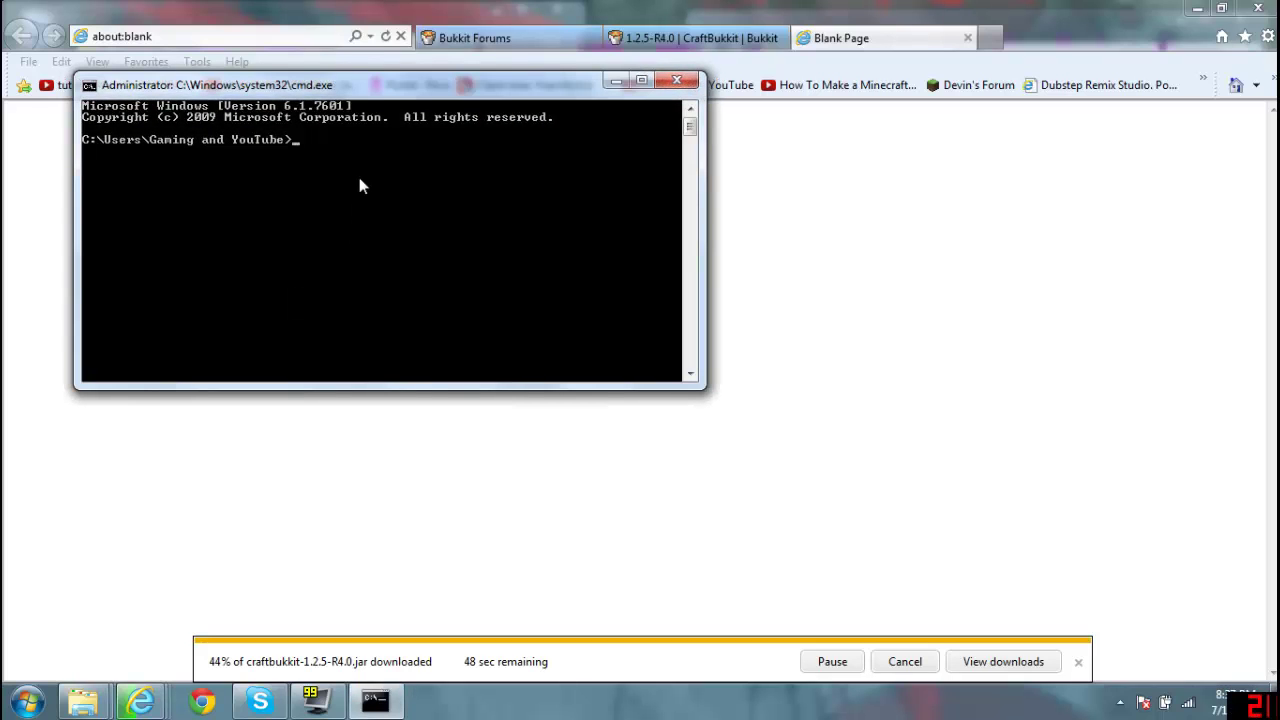
{"action": "type", "text": "ipco"}
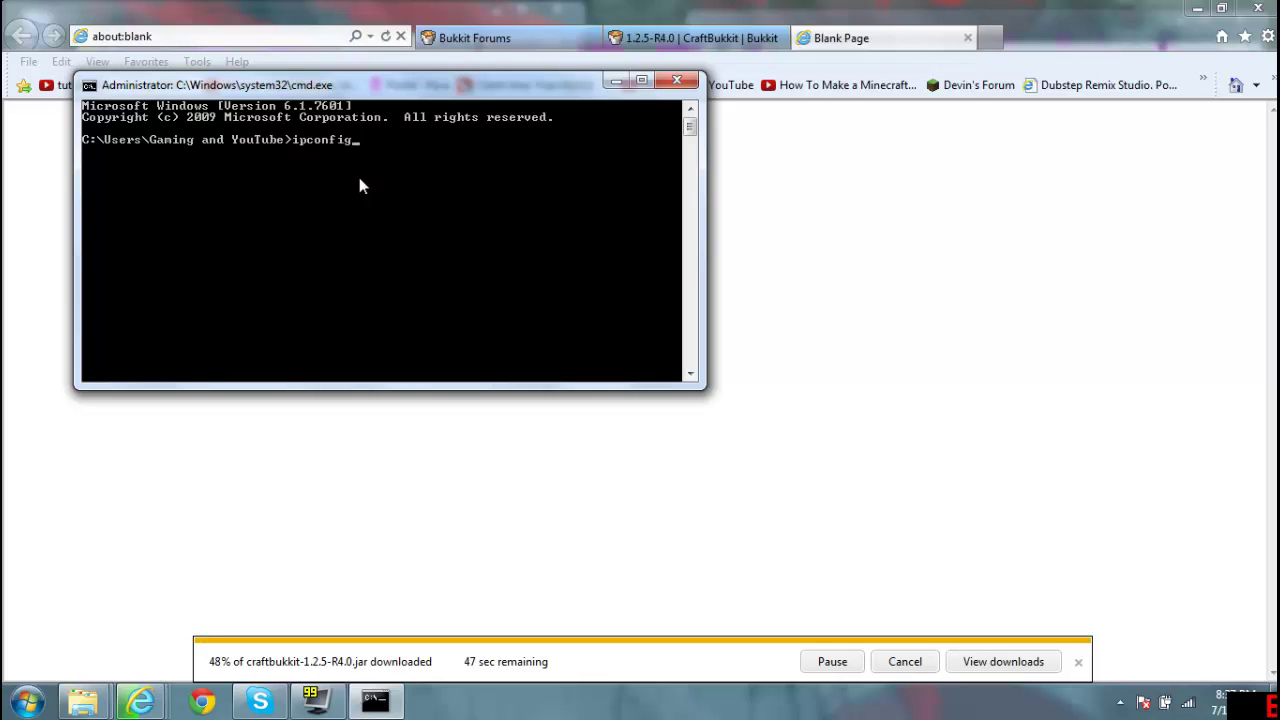
{"action": "type", "text": "nfig"}
{"action": "key", "text": "Return"}
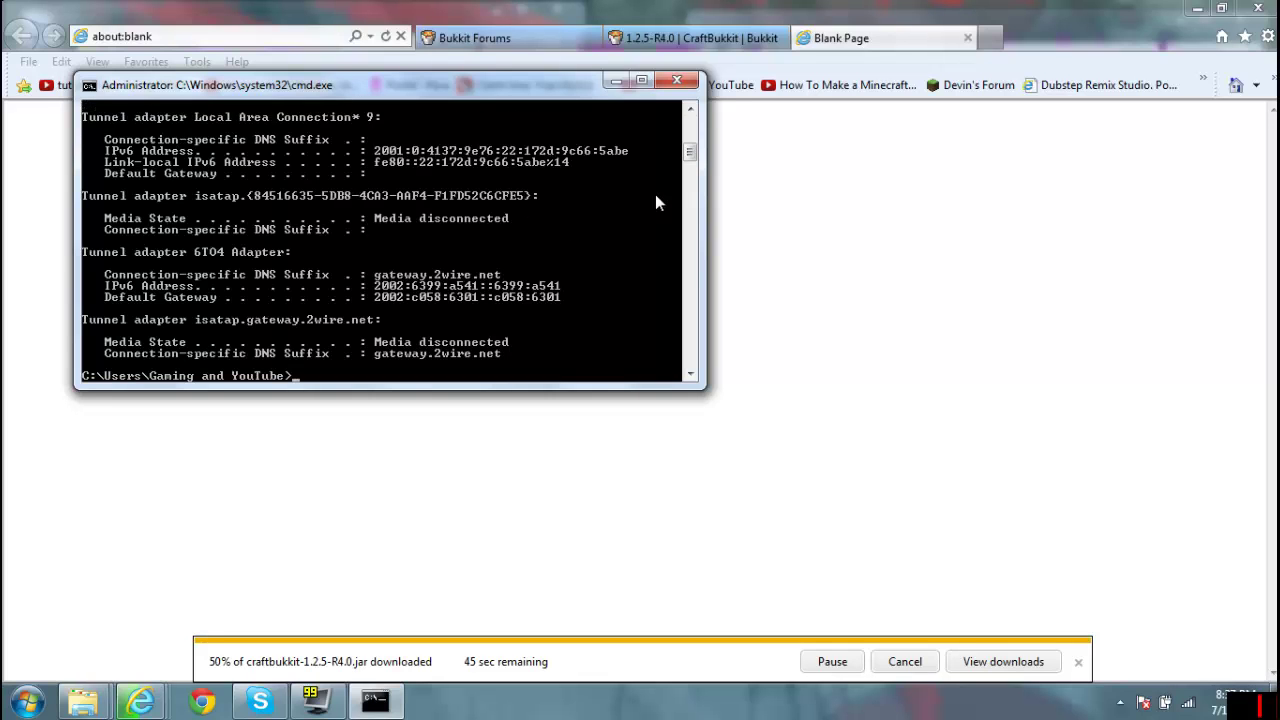
Step: Examine the wireless adapter's IPv4 address and default gateway in the ipconfig output
{"action": "left_click_drag", "start_coordinate": [689, 151], "coordinate": [690, 137]}
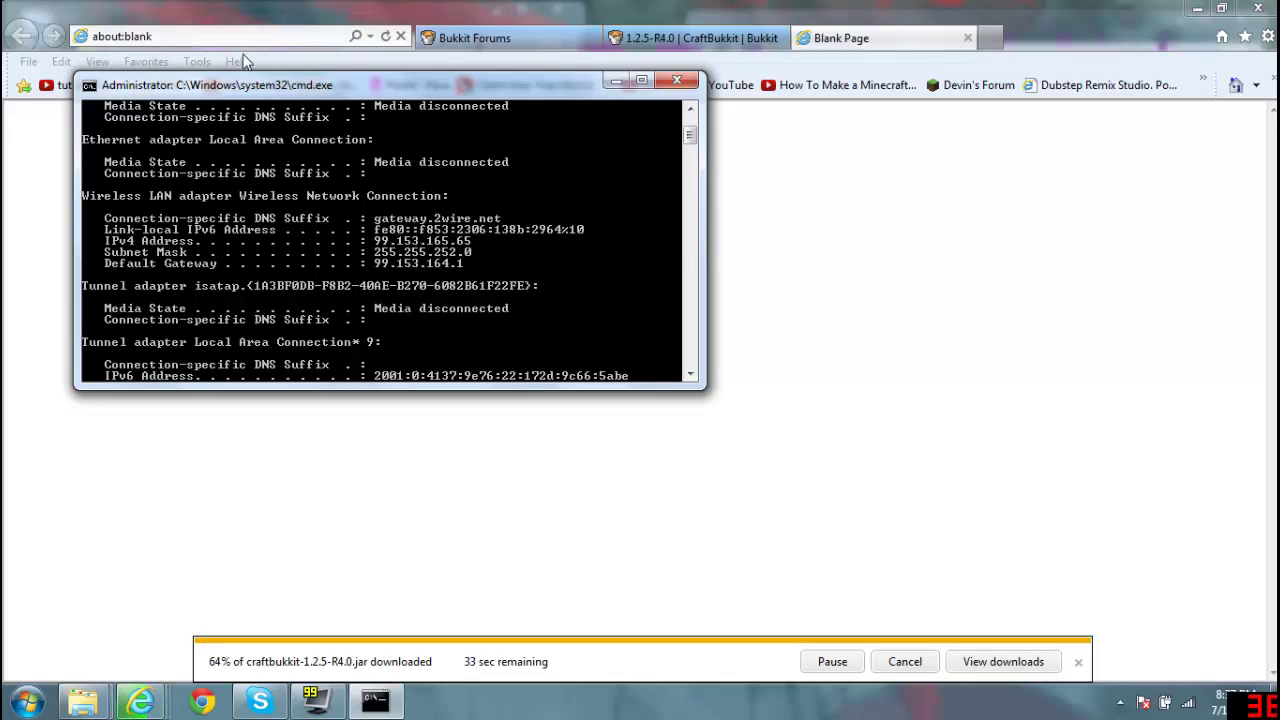
{"action": "right_click", "coordinate": [343, 244]}
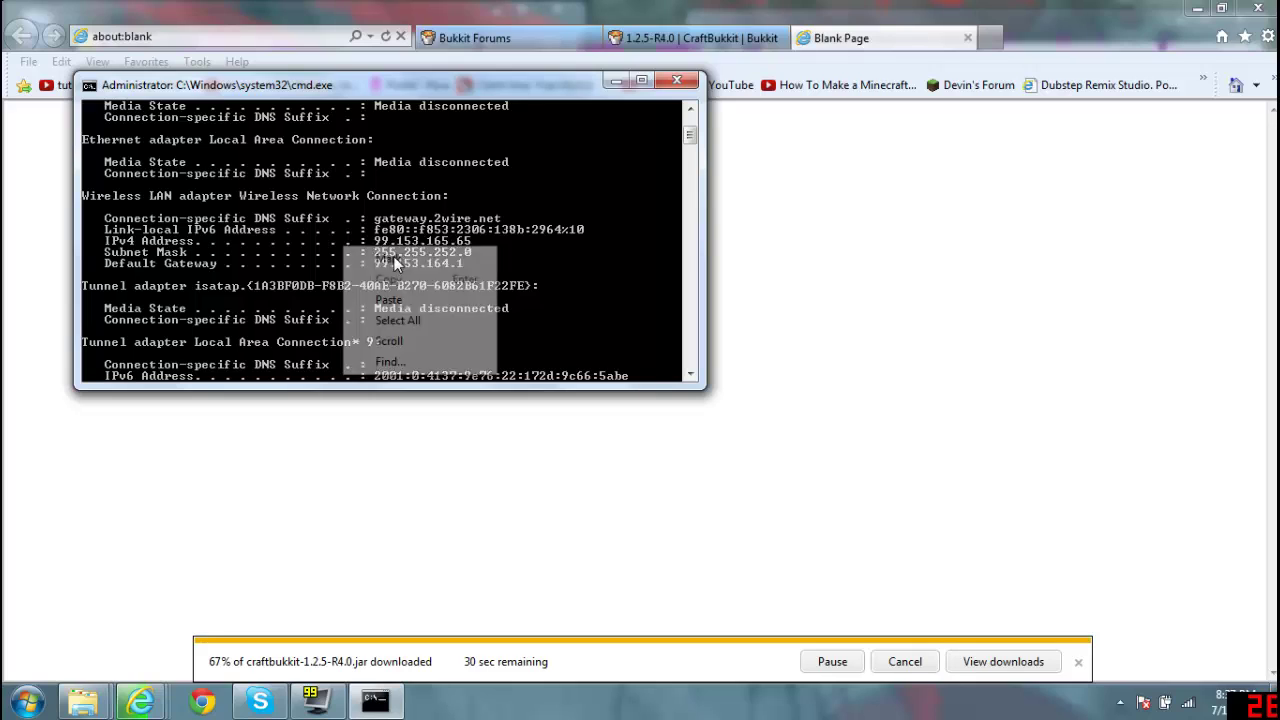
{"action": "left_click", "coordinate": [488, 224]}
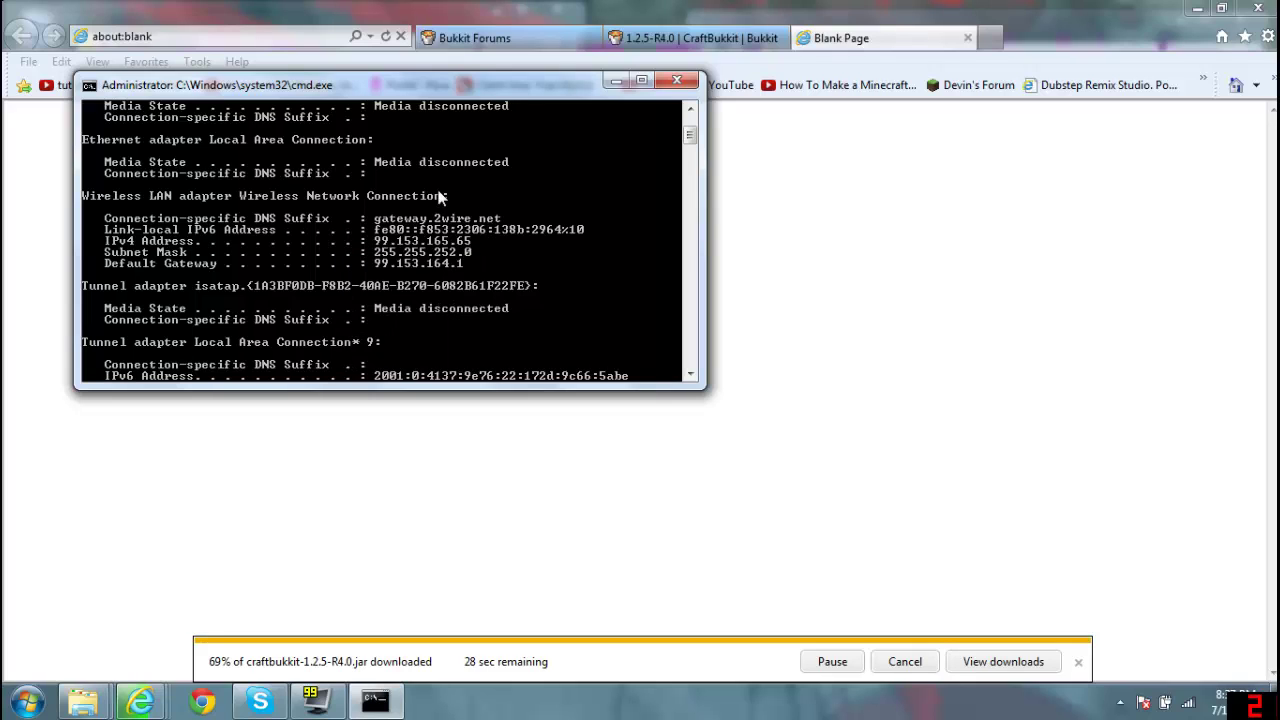
Step: Load the router's configuration page at 192.168.1.254 in the blank tab and dismiss the download notification
{"action": "left_click", "coordinate": [300, 36]}
{"action": "key", "text": "BackSpace"}
{"action": "key", "text": "BackSpace"}
{"action": "key", "text": "BackSpace"}
{"action": "key", "text": "BackSpace"}
{"action": "key", "text": "BackSpace"}
{"action": "key", "text": "BackSpace"}
{"action": "key", "text": "BackSpace"}
{"action": "key", "text": "BackSpace"}
{"action": "key", "text": "BackSpace"}
{"action": "key", "text": "BackSpace"}
{"action": "key", "text": "BackSpace"}
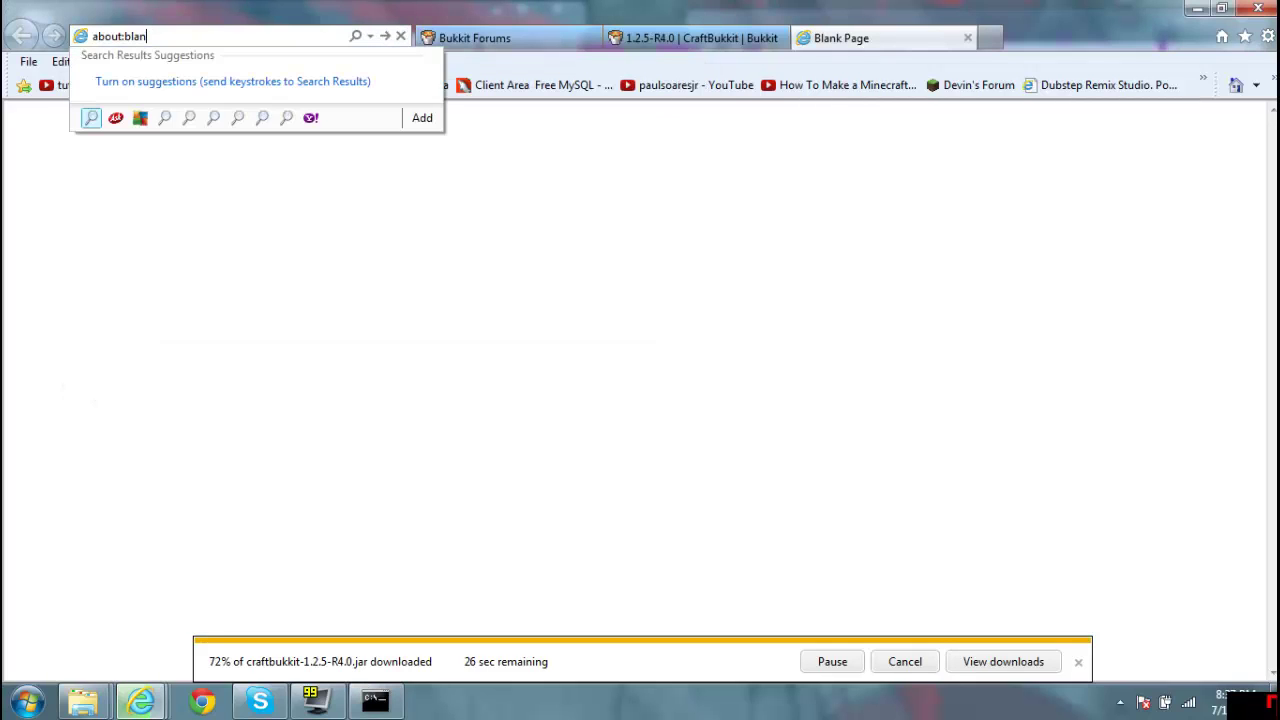
{"action": "type", "text": "192.168.1.245"}
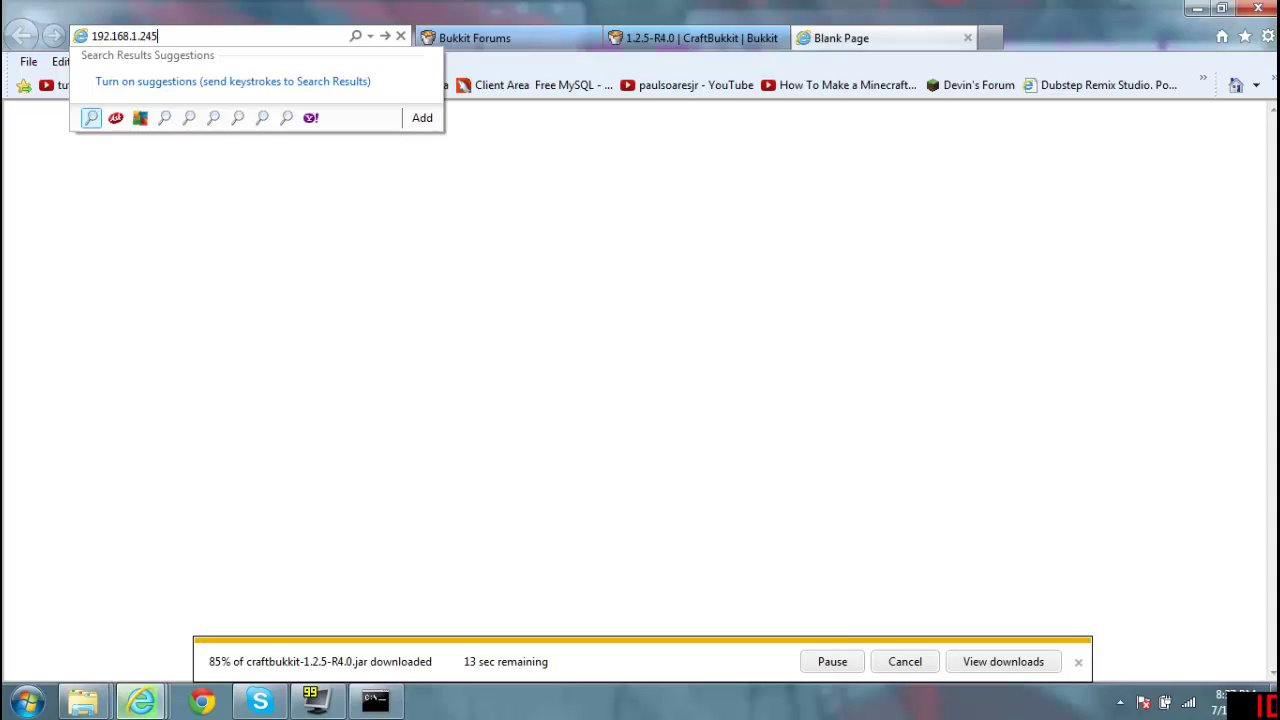
{"action": "key", "text": "Return"}
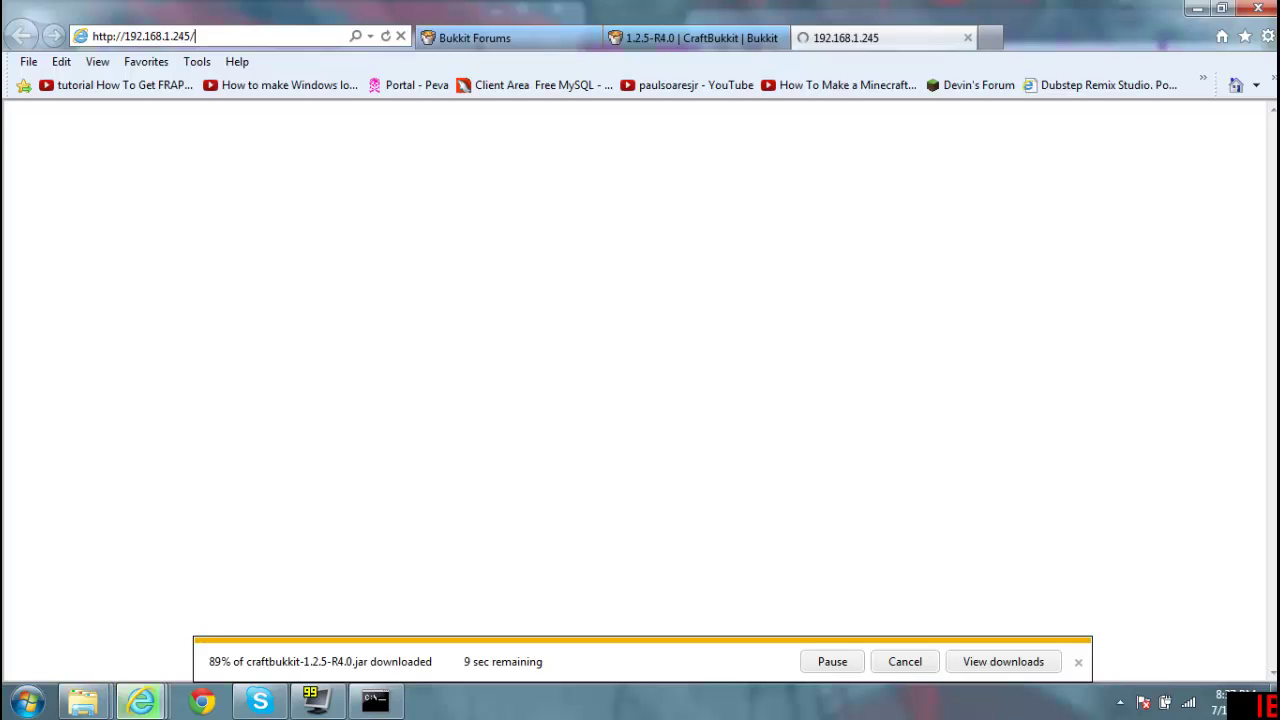
{"action": "key", "text": "BackSpace"}
{"action": "key", "text": "BackSpace"}
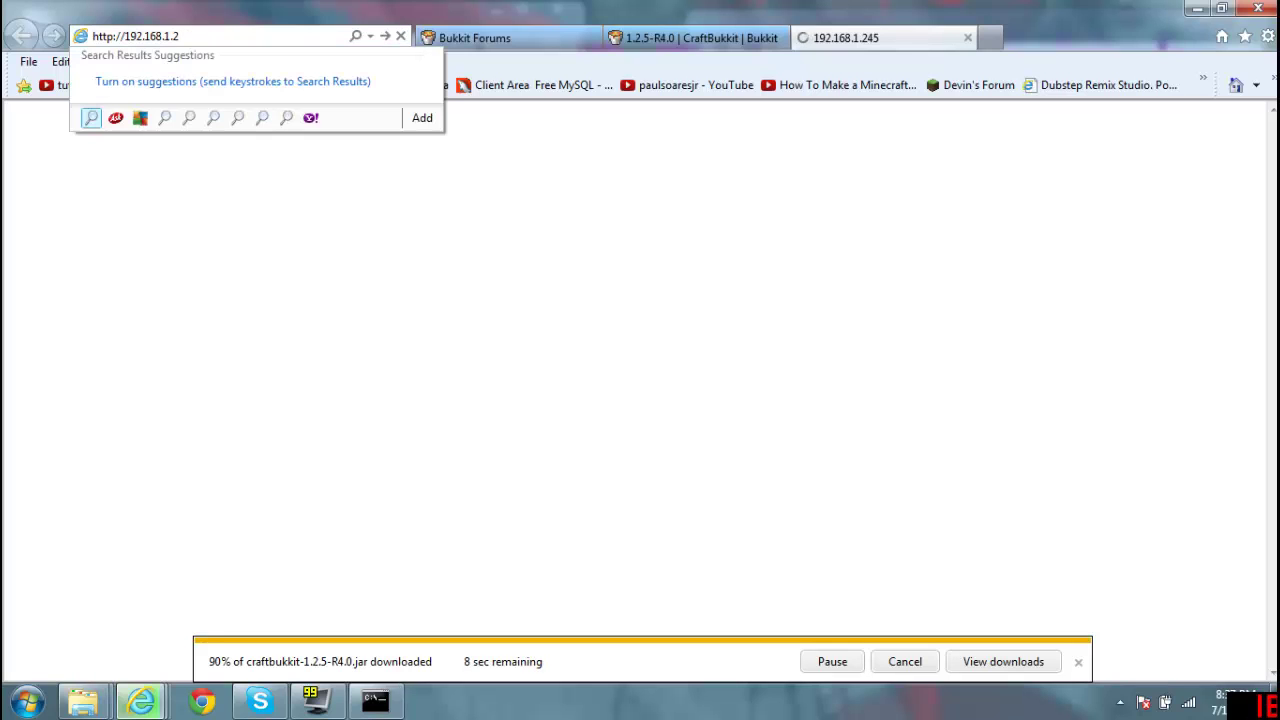
{"action": "type", "text": "54"}
{"action": "key", "text": "Return"}
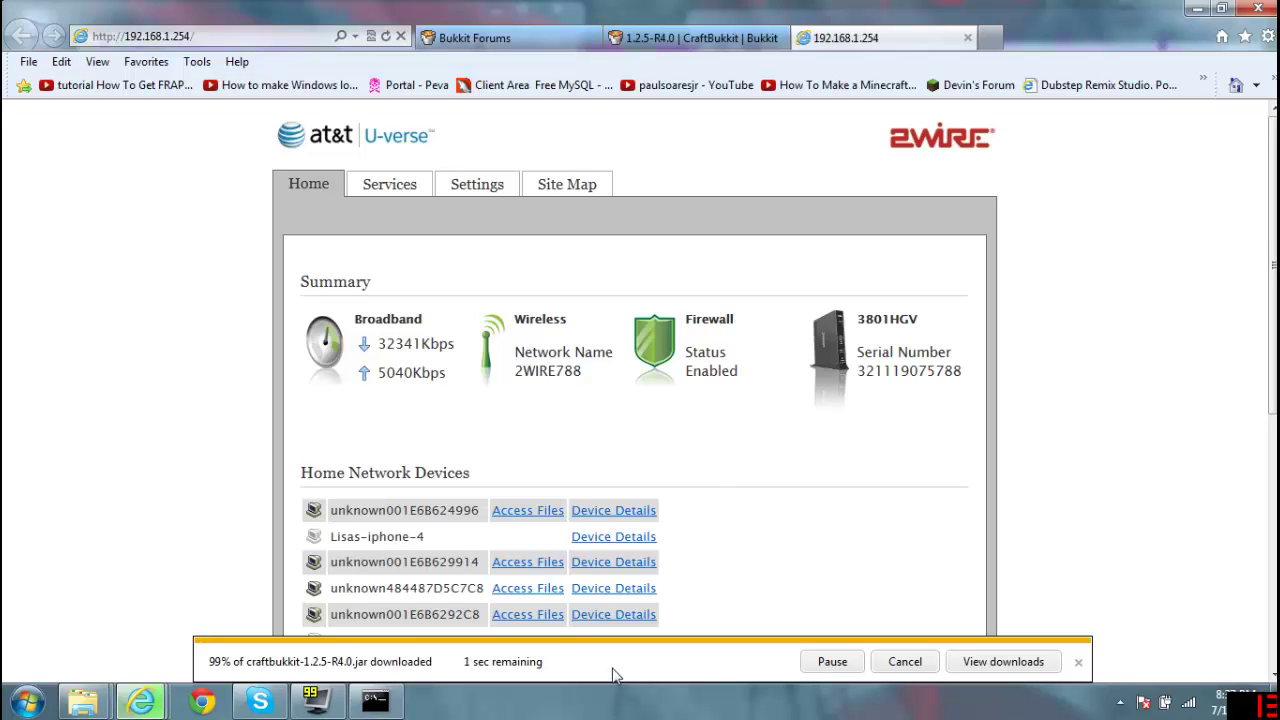
{"action": "left_click", "coordinate": [1079, 665]}
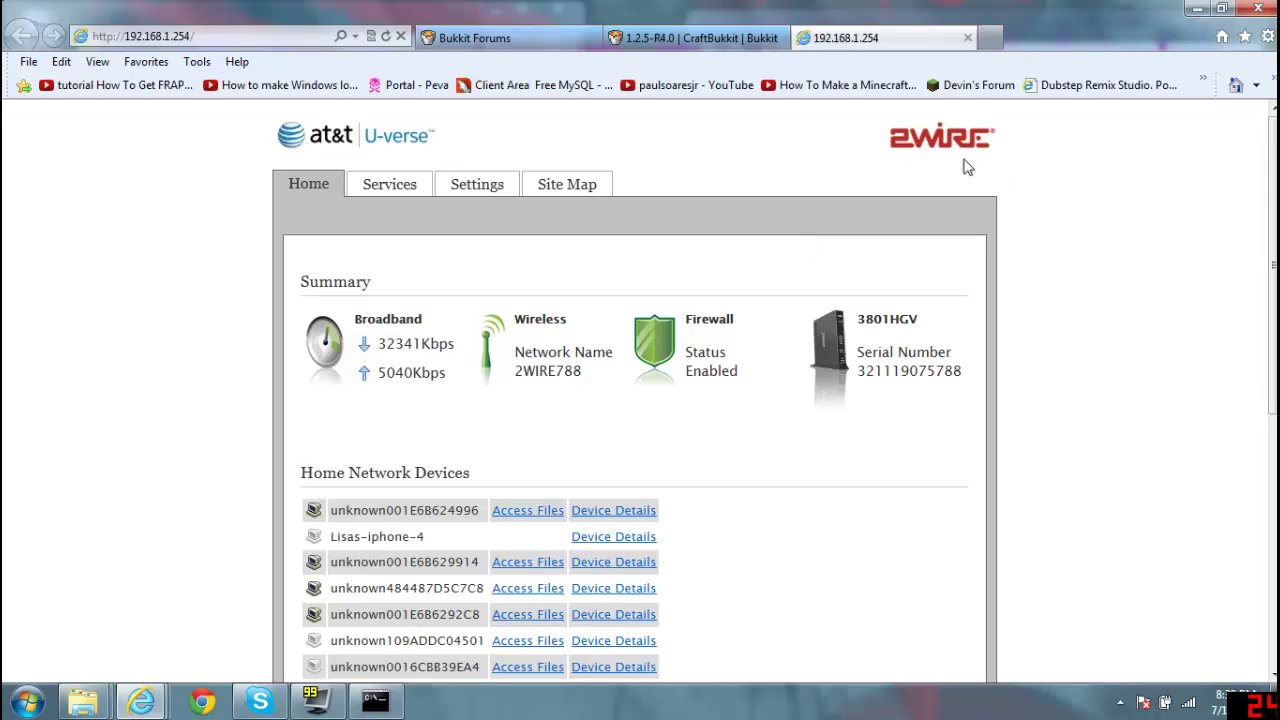
Step: Open the router's firewall status page and examine the public IP listed for the allowed device
{"action": "left_click_drag", "start_coordinate": [1211, 206], "coordinate": [918, 146]}
{"action": "left_click", "coordinate": [1124, 358]}
{"action": "left_click", "coordinate": [665, 352]}
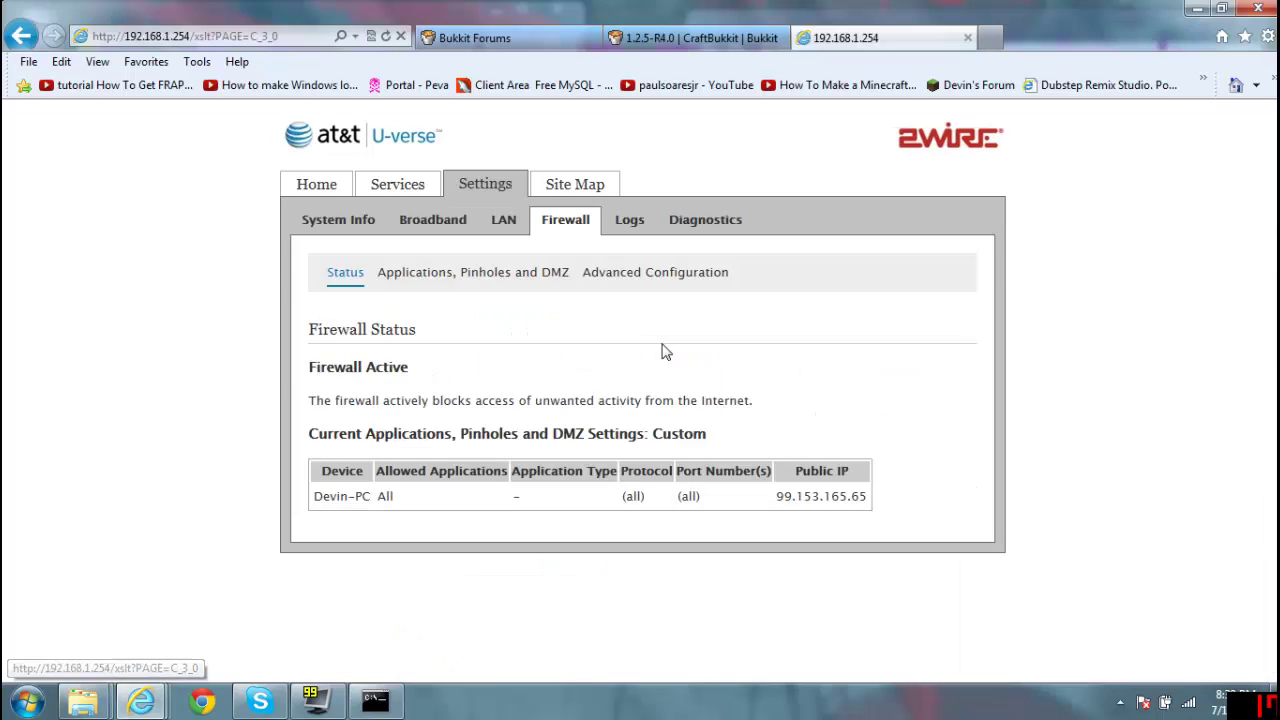
{"action": "left_click_drag", "start_coordinate": [868, 496], "coordinate": [790, 508]}
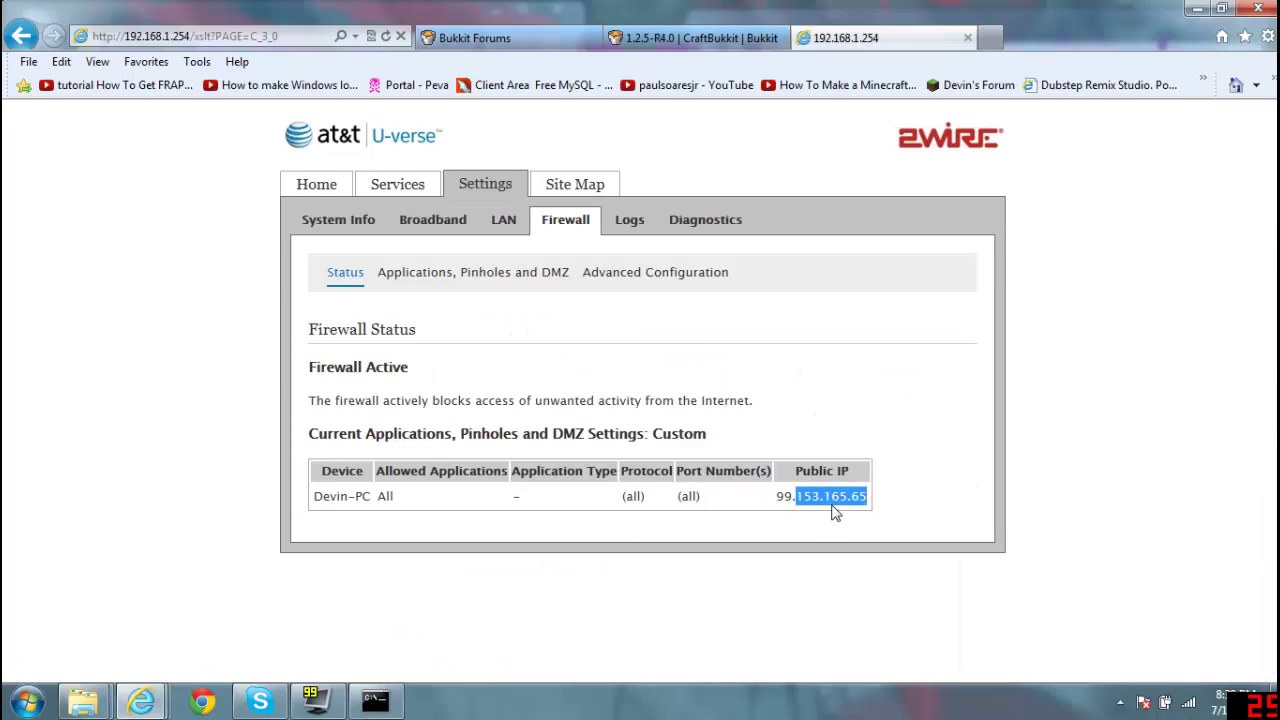
{"action": "left_click", "coordinate": [891, 490]}
{"action": "mouse_move", "coordinate": [868, 496]}
{"action": "left_mouse_down"}
{"action": "mouse_move", "coordinate": [822, 498]}
{"action": "mouse_move", "coordinate": [852, 496]}
{"action": "left_mouse_up"}
{"action": "left_click", "coordinate": [618, 322]}
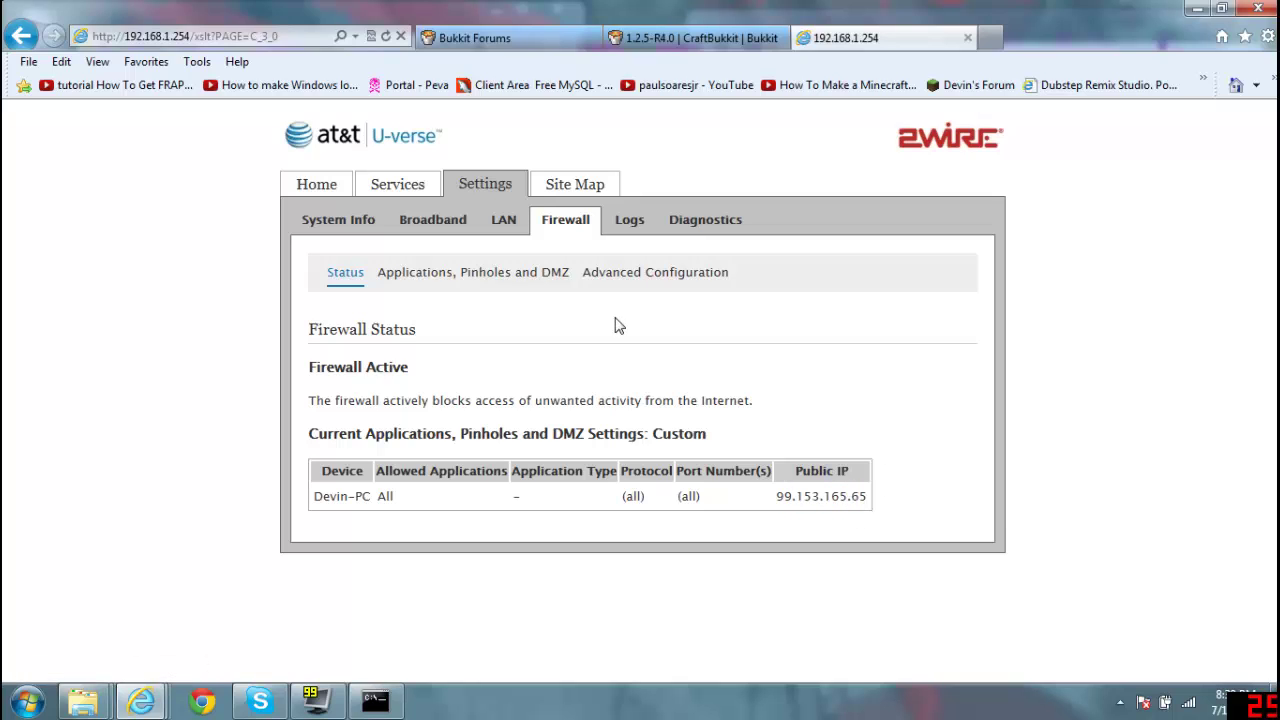
Step: Open the firewall's Applications, Pinholes and DMZ page and look over the port forwarding instructions
{"action": "left_click", "coordinate": [420, 278]}
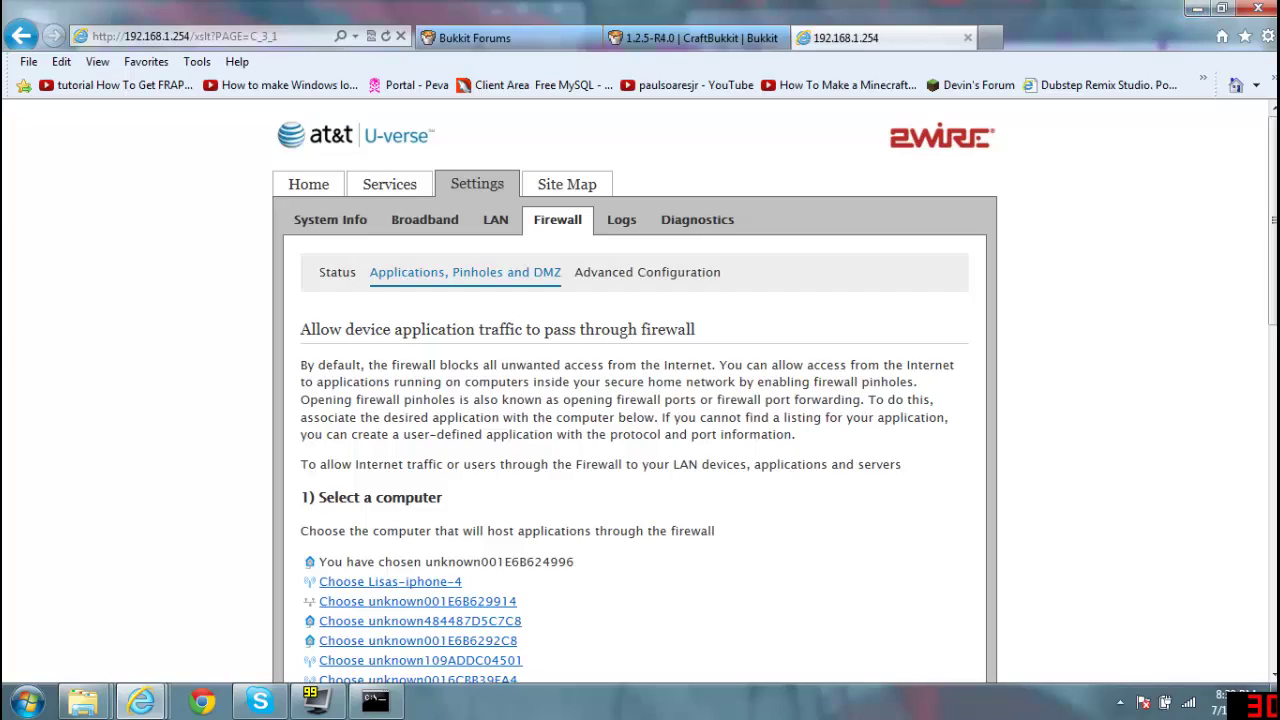
{"action": "scroll", "coordinate": [640, 400], "scroll_direction": "down", "scroll_amount": 1}
{"action": "scroll", "coordinate": [640, 400], "scroll_direction": "up", "scroll_amount": 1}
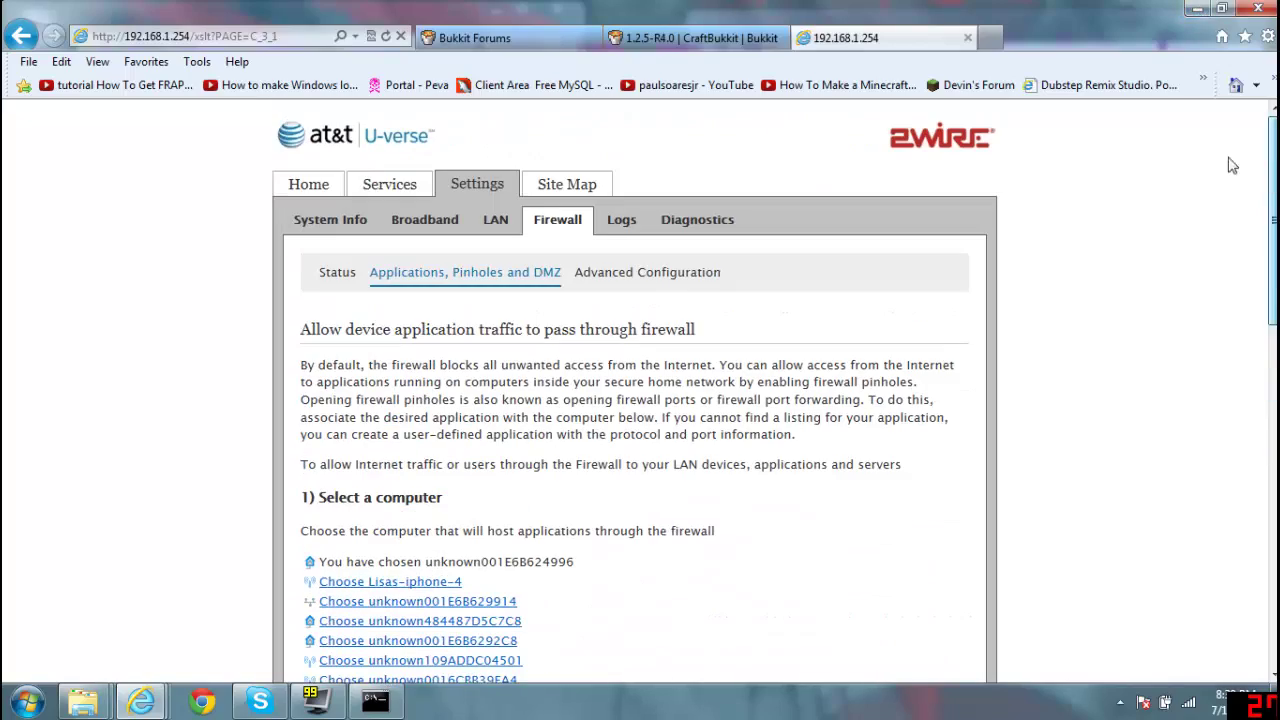
Step: Minimize the browser, close the Command Prompt and move craftbukkit-1.2.5-R4.0 from Downloads into the Mc Server Bukkit folder
{"action": "left_click", "coordinate": [1193, 8]}
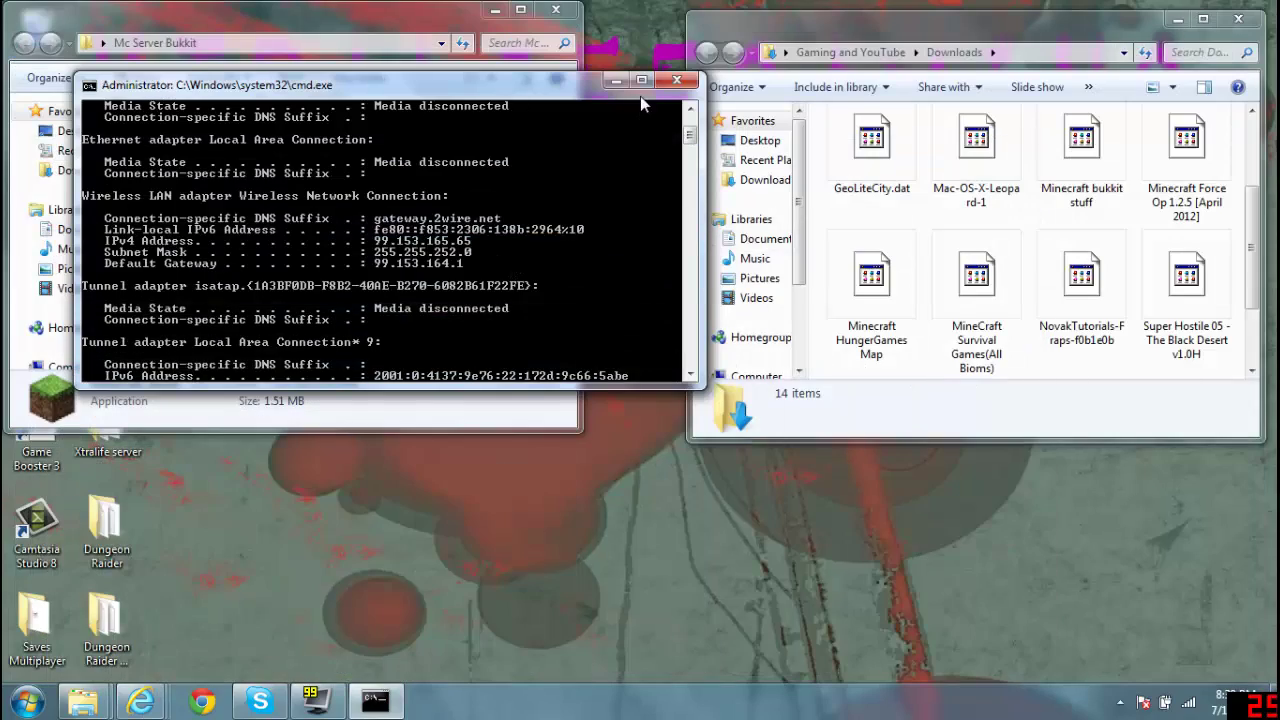
{"action": "left_click", "coordinate": [677, 79]}
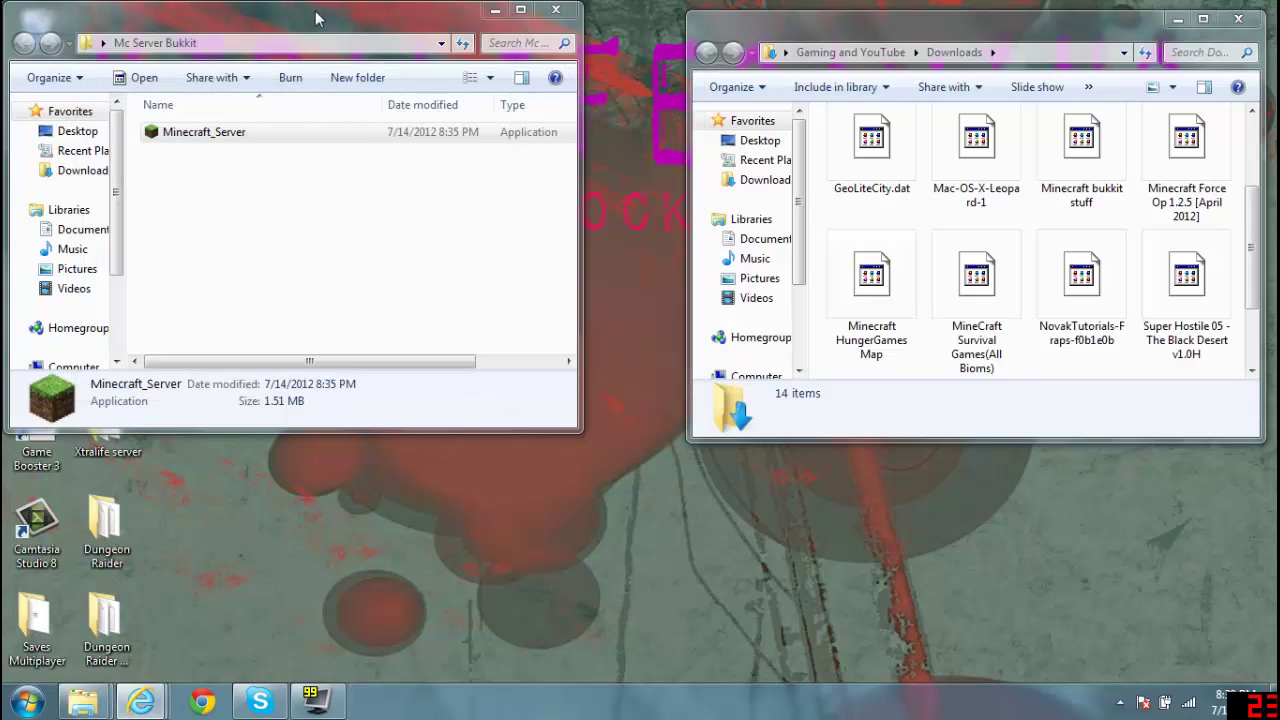
{"action": "left_click_drag", "start_coordinate": [315, 18], "coordinate": [360, 34]}
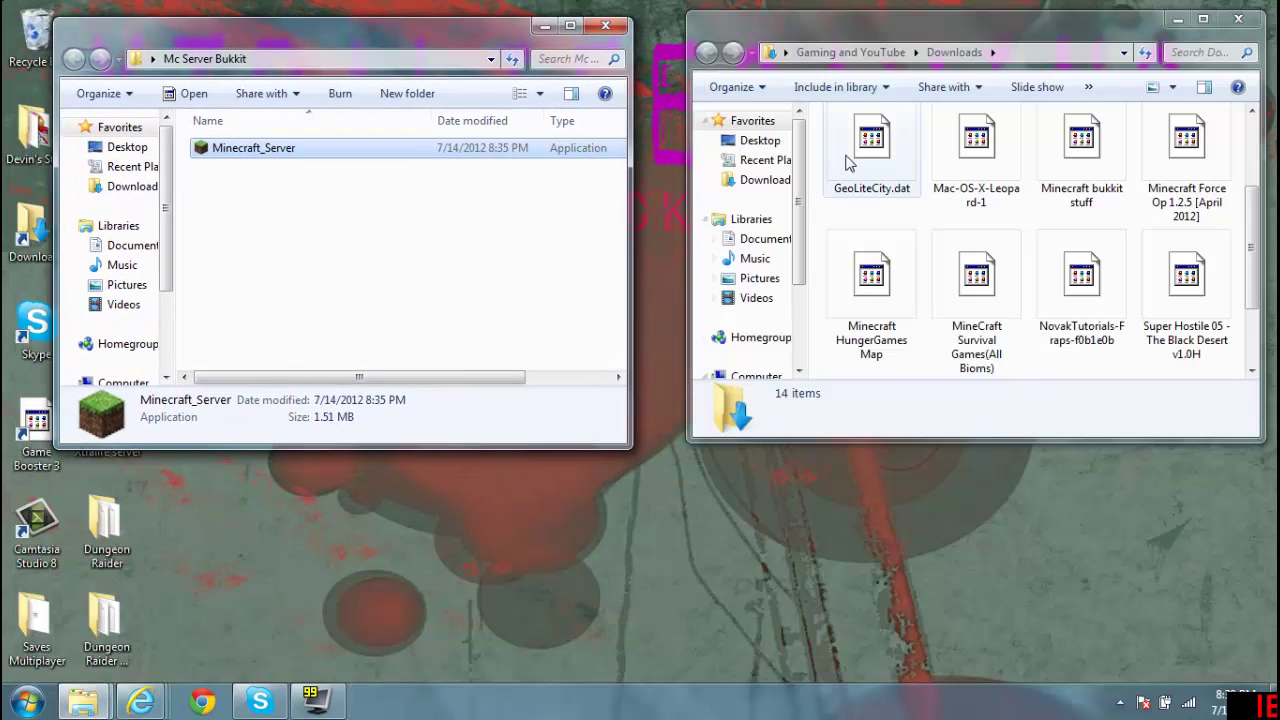
{"action": "left_click", "coordinate": [931, 33]}
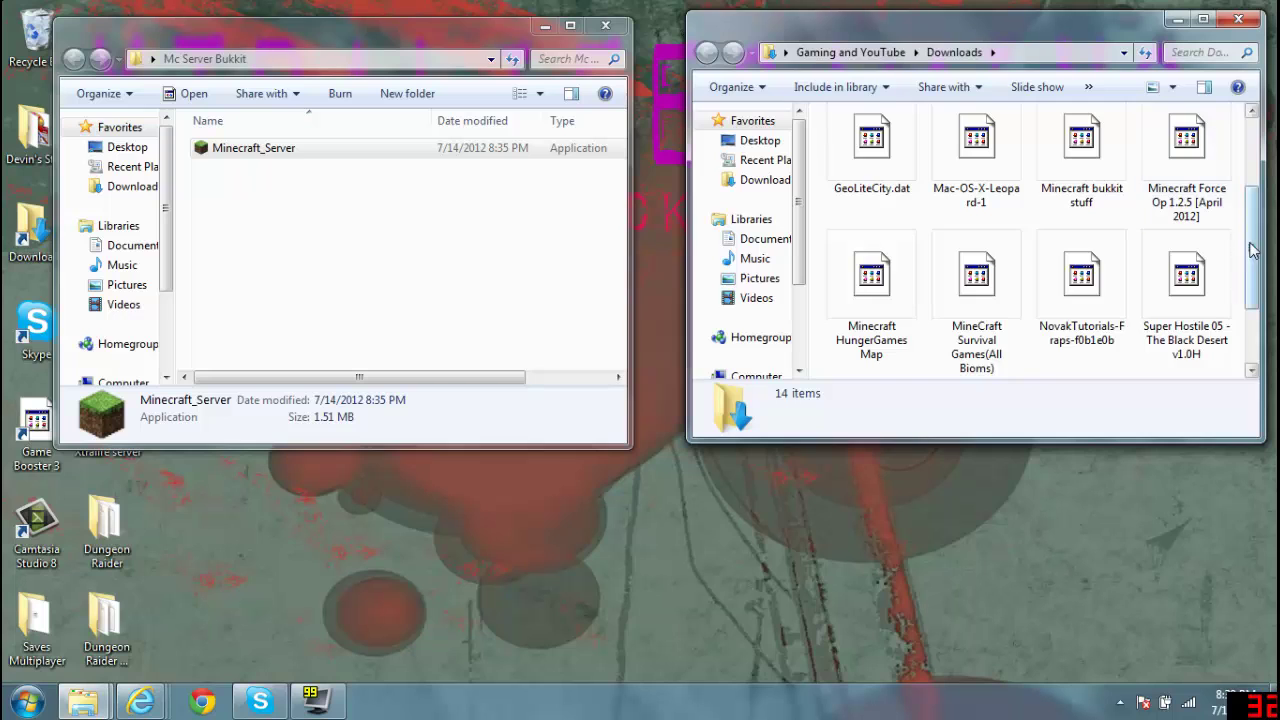
{"action": "left_click_drag", "start_coordinate": [1253, 250], "coordinate": [1253, 180]}
{"action": "left_click", "coordinate": [868, 213]}
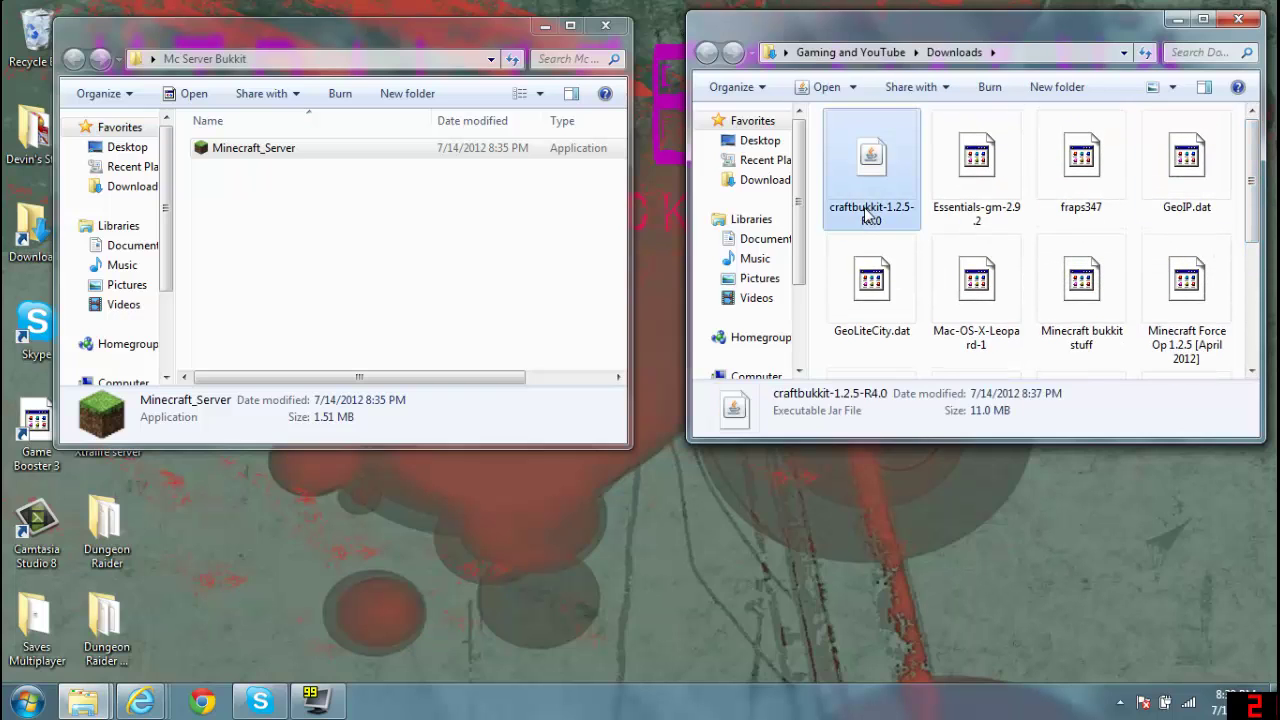
{"action": "left_click_drag", "start_coordinate": [866, 216], "coordinate": [330, 238]}
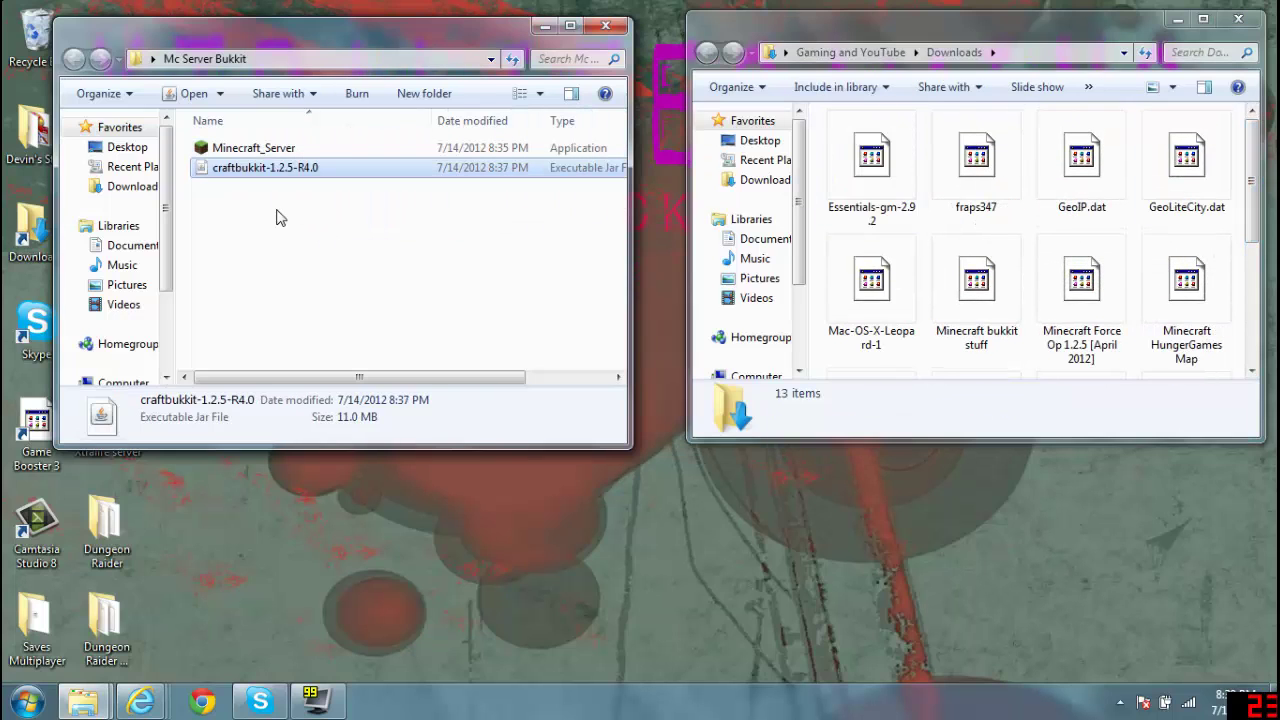
Step: Rename the craftbukkit-1.2.5-R4.0 file in the Mc Server Bukkit folder as craftbukkit
{"action": "left_click", "coordinate": [280, 218]}
{"action": "right_click", "coordinate": [325, 172]}
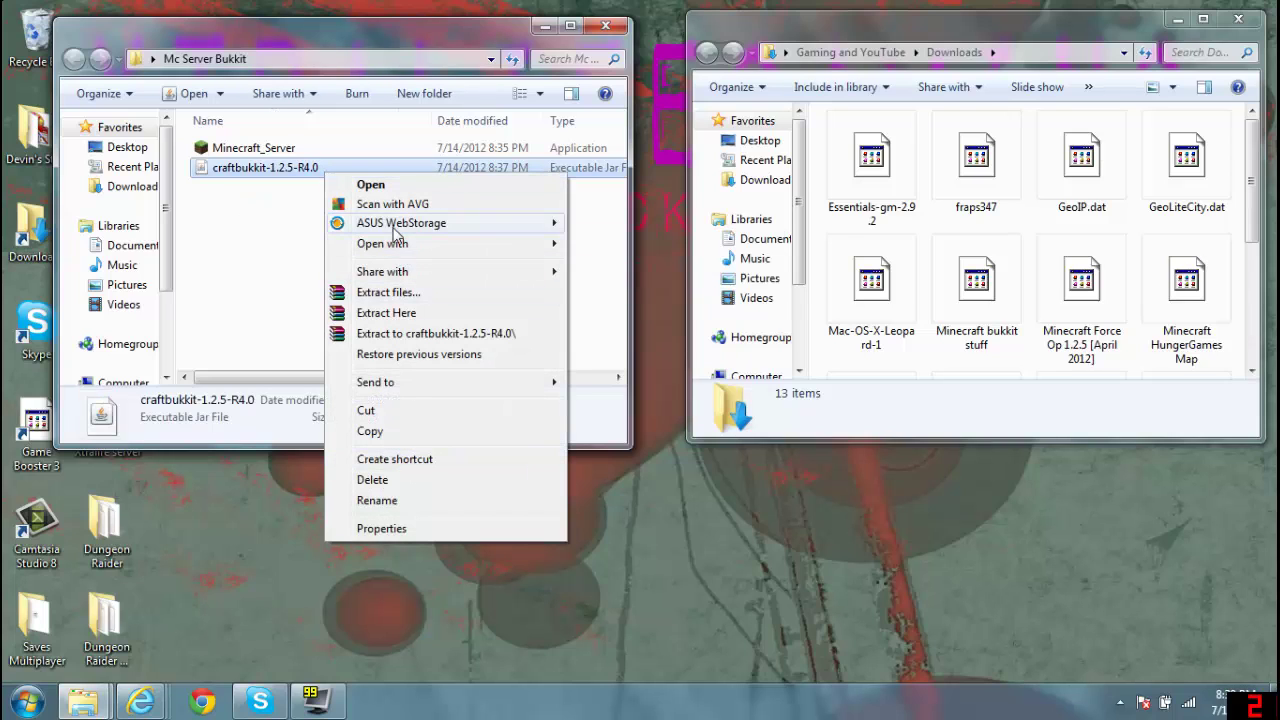
{"action": "left_click", "coordinate": [378, 502]}
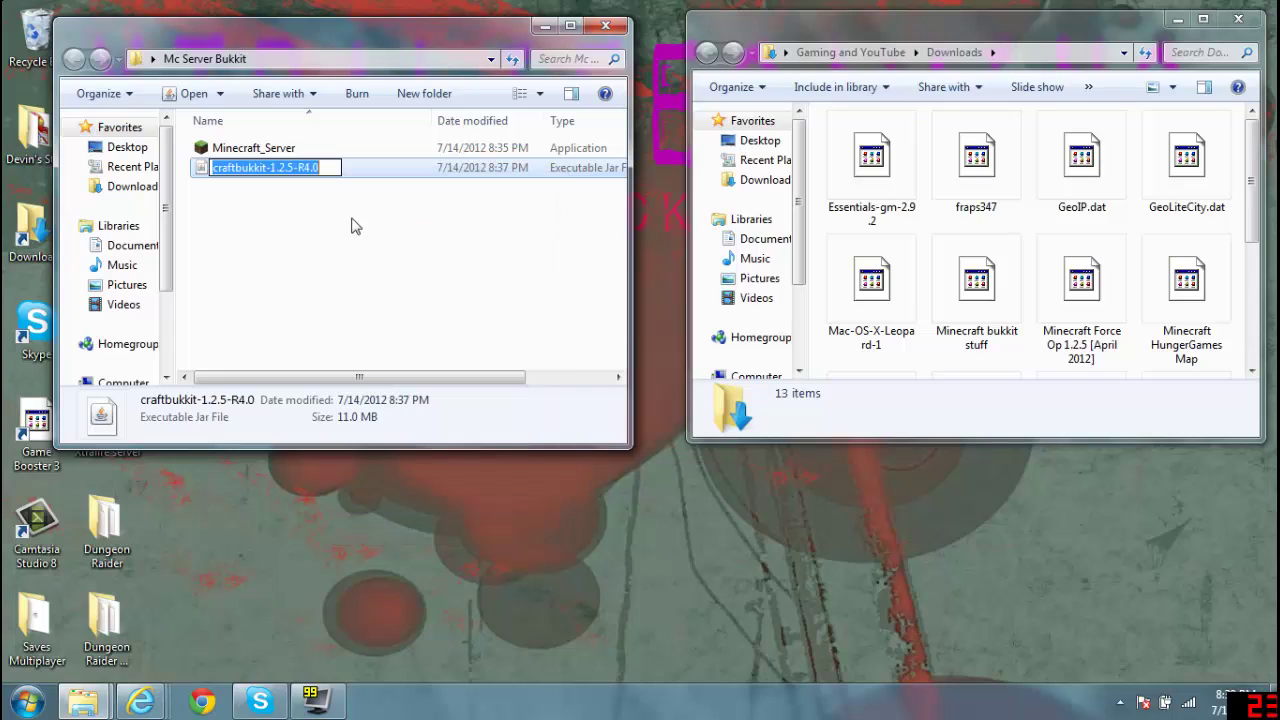
{"action": "key", "text": "End"}
{"action": "key", "text": "BackSpace"}
{"action": "key", "text": "BackSpace"}
{"action": "key", "text": "BackSpace"}
{"action": "key", "text": "BackSpace"}
{"action": "key", "text": "BackSpace"}
{"action": "key", "text": "BackSpace"}
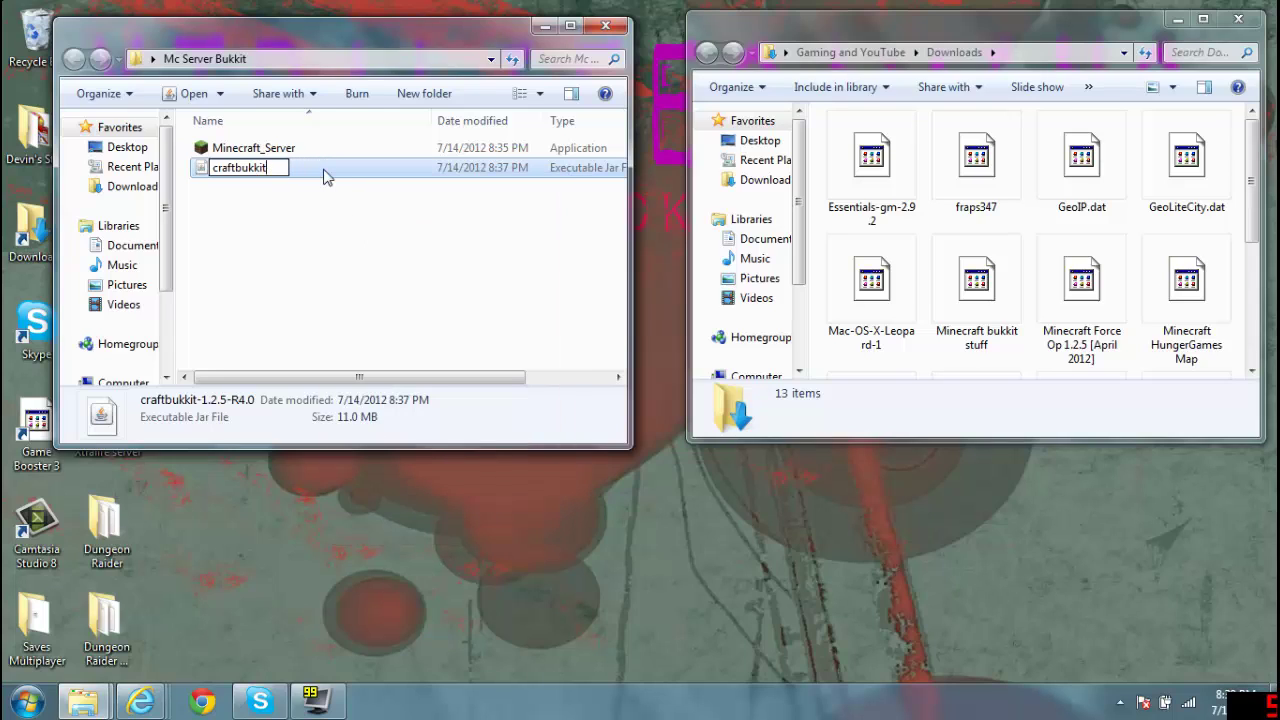
{"action": "key", "text": "Return"}
Step: Create a text document named Run in the Mc Server Bukkit folder and open it in Notepad
{"action": "left_click", "coordinate": [263, 206]}
{"action": "right_click", "coordinate": [205, 193]}
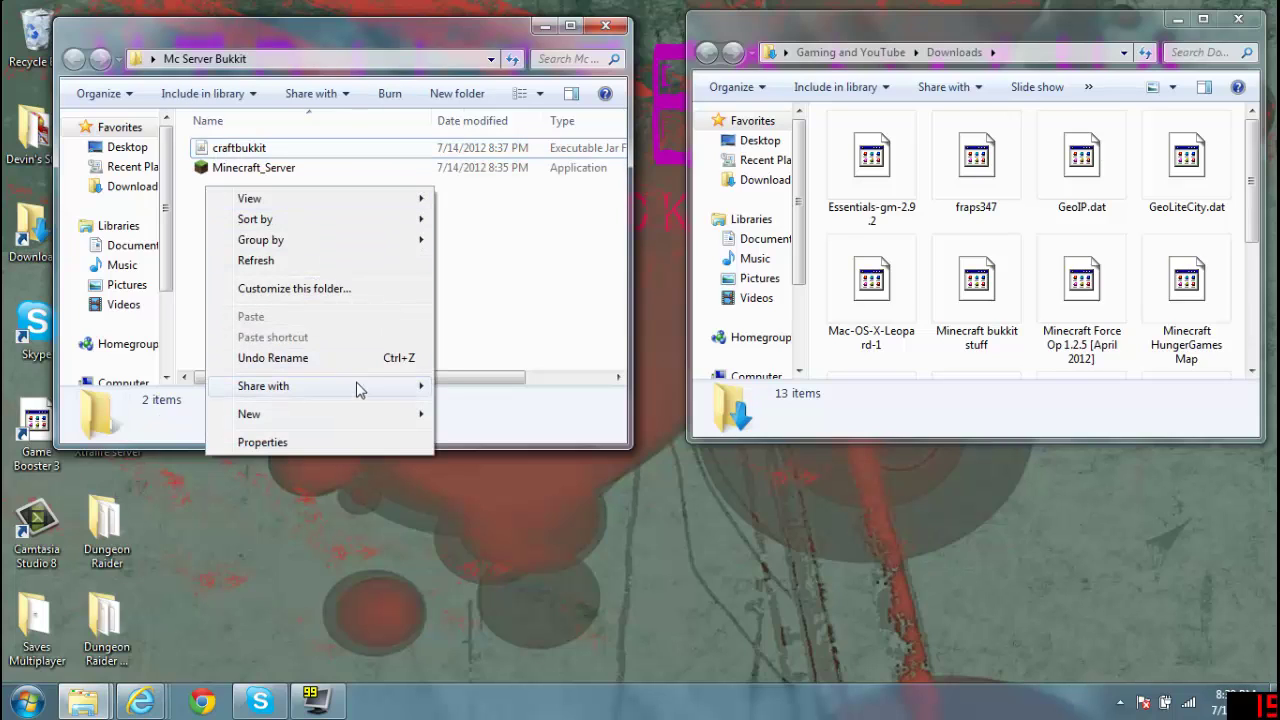
{"action": "mouse_move", "coordinate": [405, 414]}
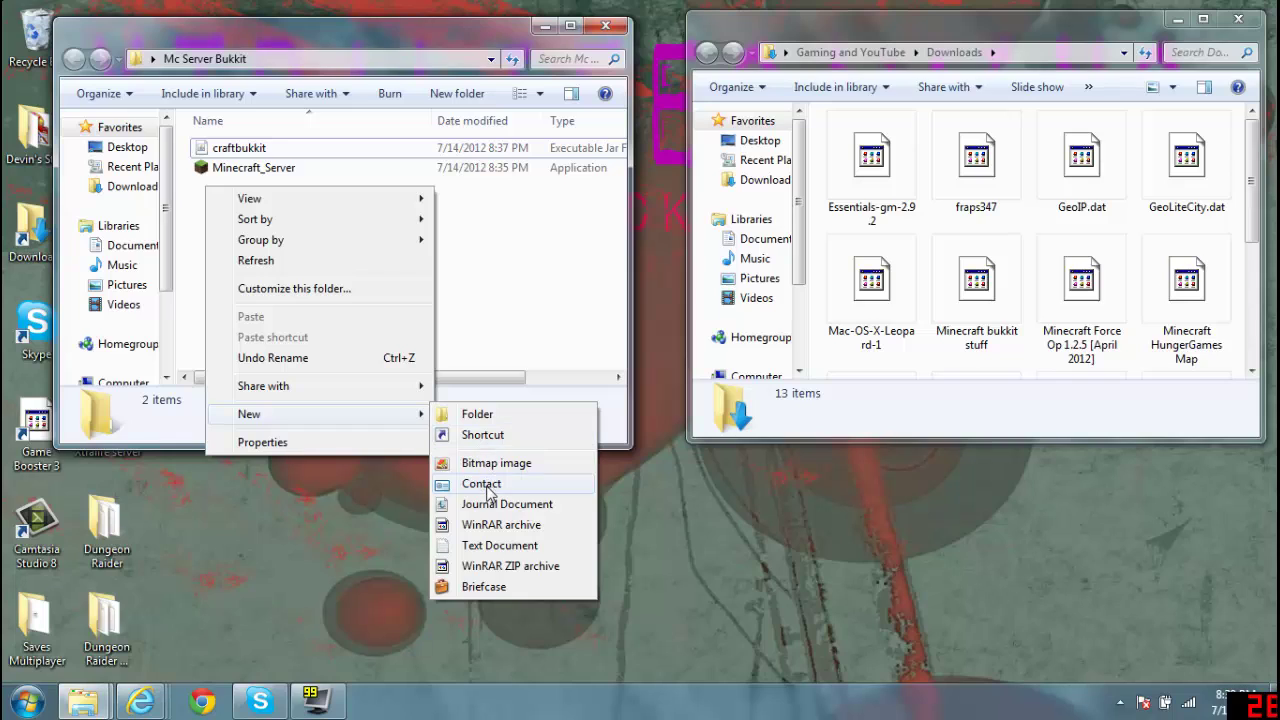
{"action": "left_click", "coordinate": [490, 546]}
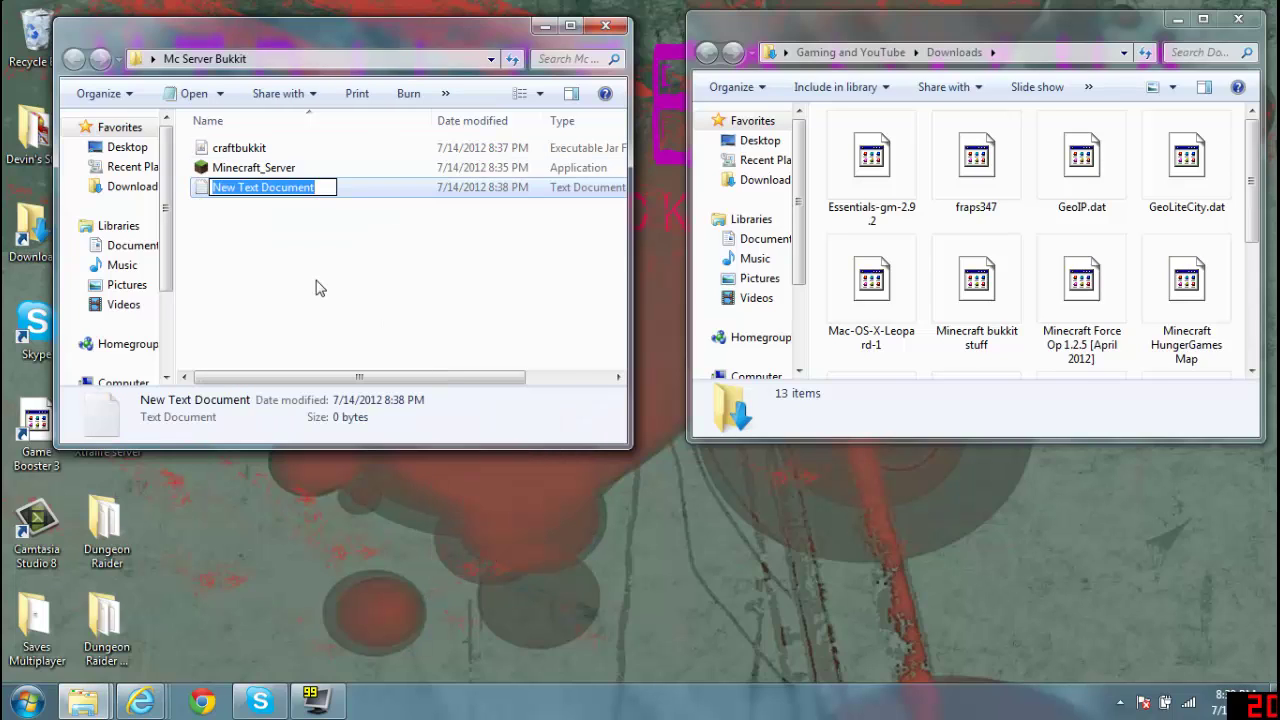
{"action": "type", "text": "Run"}
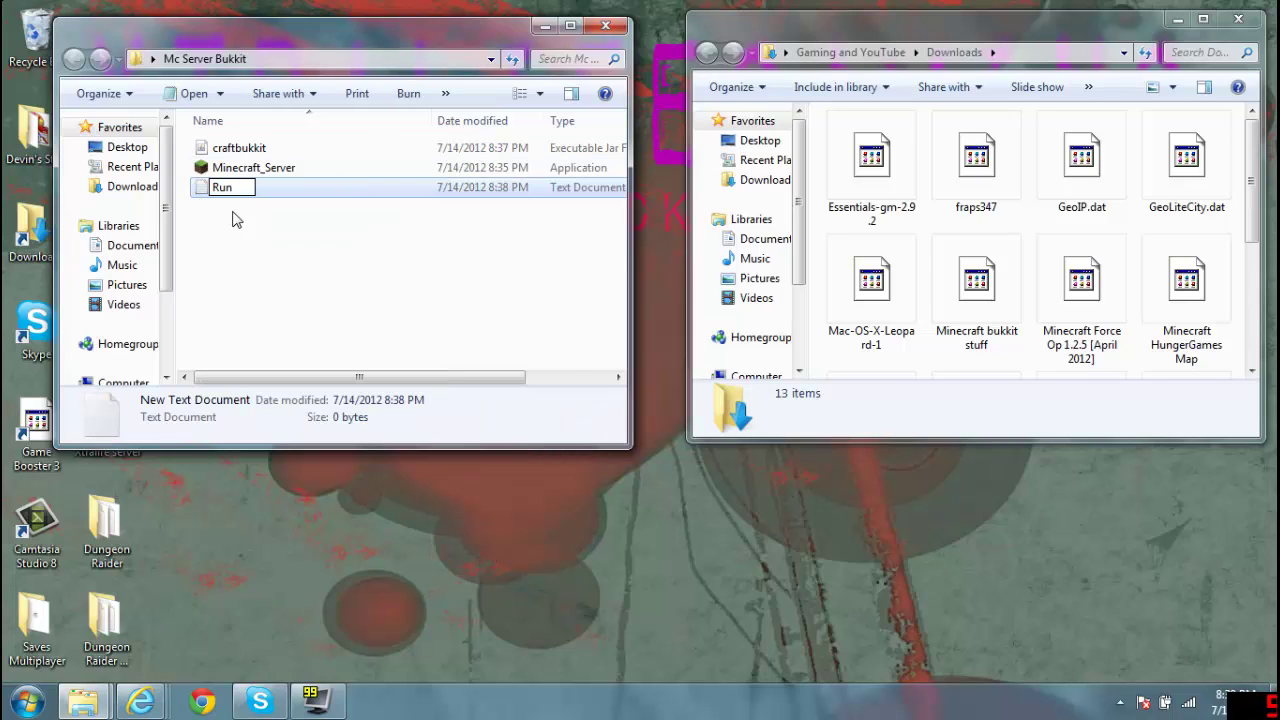
{"action": "key", "text": "Return"}
{"action": "double_click", "coordinate": [230, 188]}
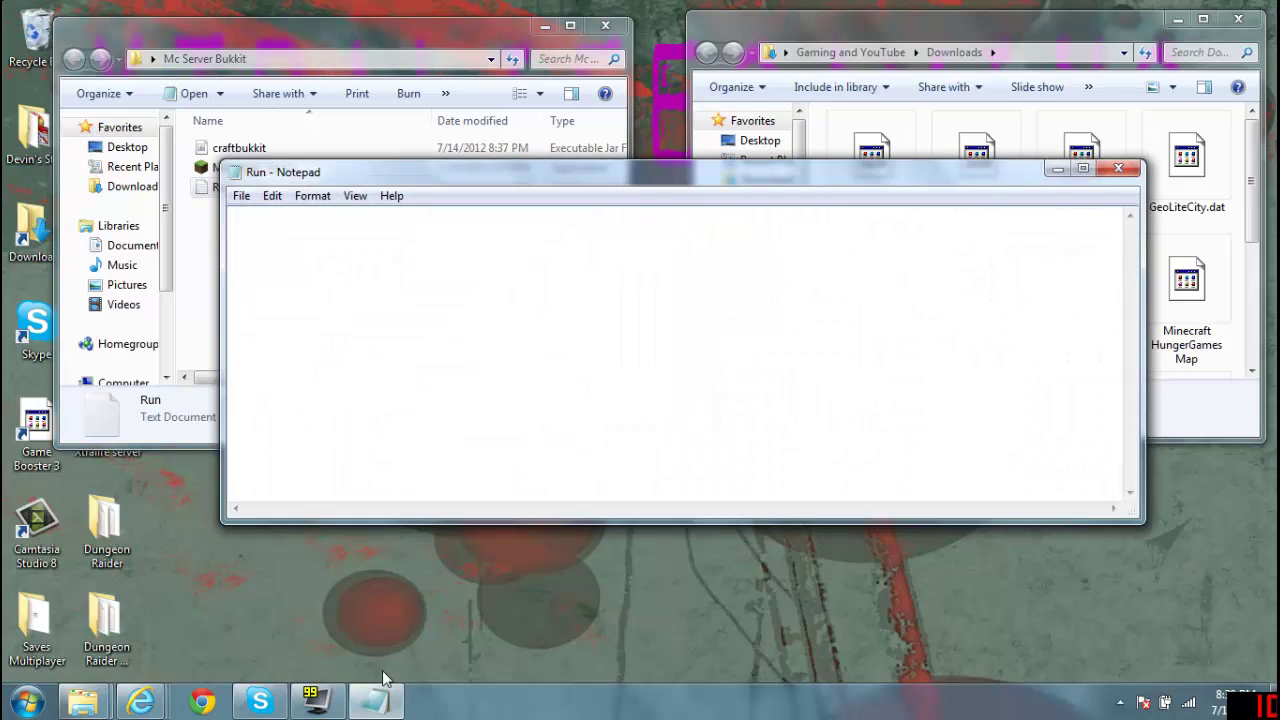
Step: Switch to Internet Explorer, open Get CraftBukkit from the Bukkit home page and examine the wiki's Windows startup script
{"action": "mouse_move", "coordinate": [145, 703]}
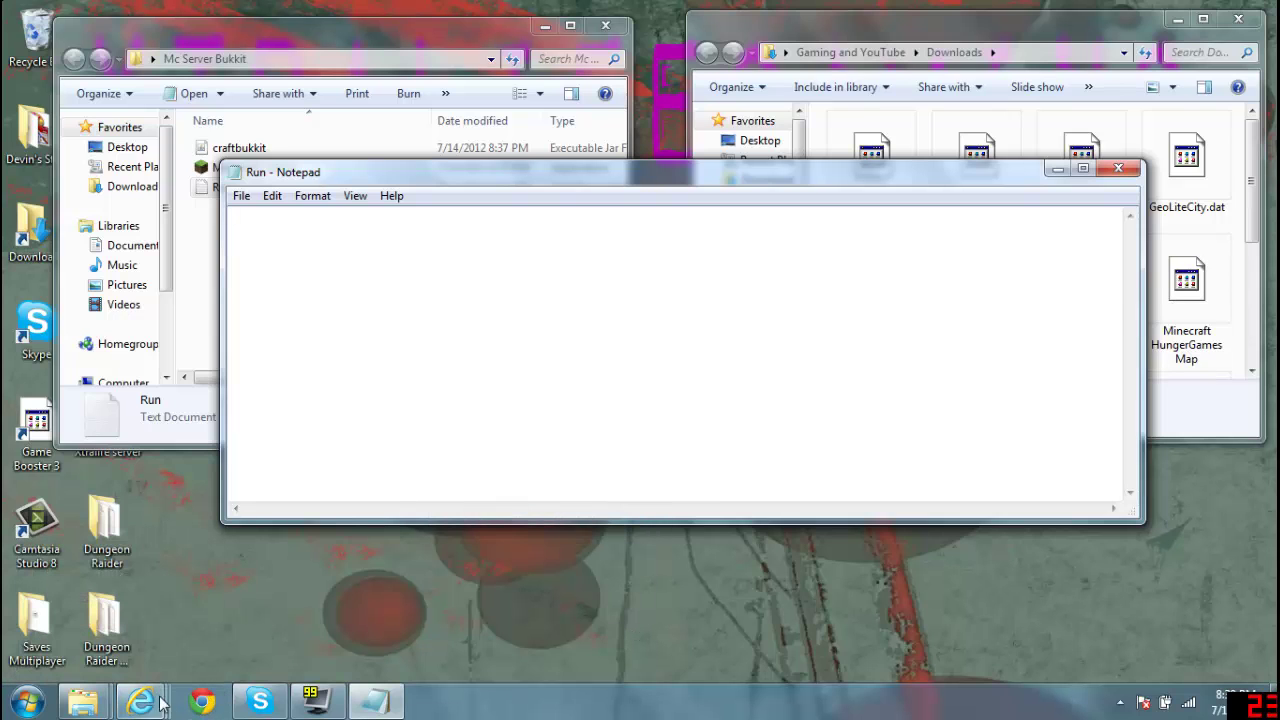
{"action": "left_click", "coordinate": [269, 597]}
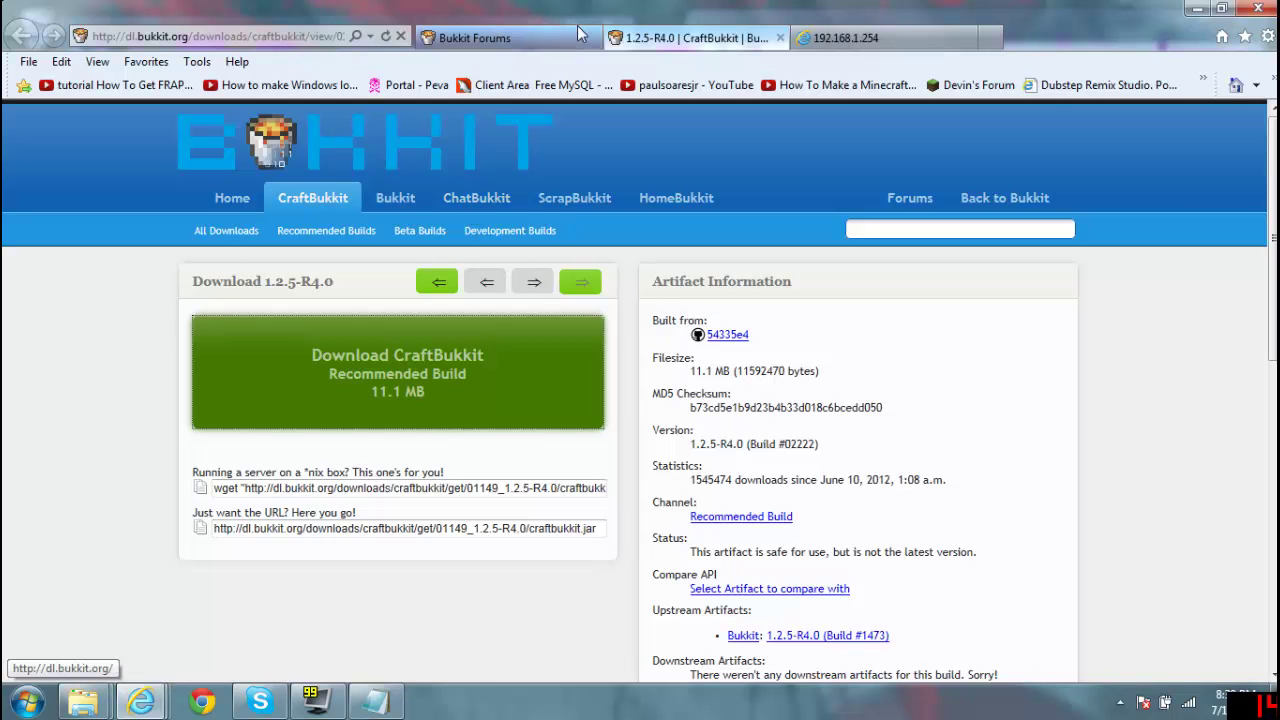
{"action": "left_click", "coordinate": [470, 37]}
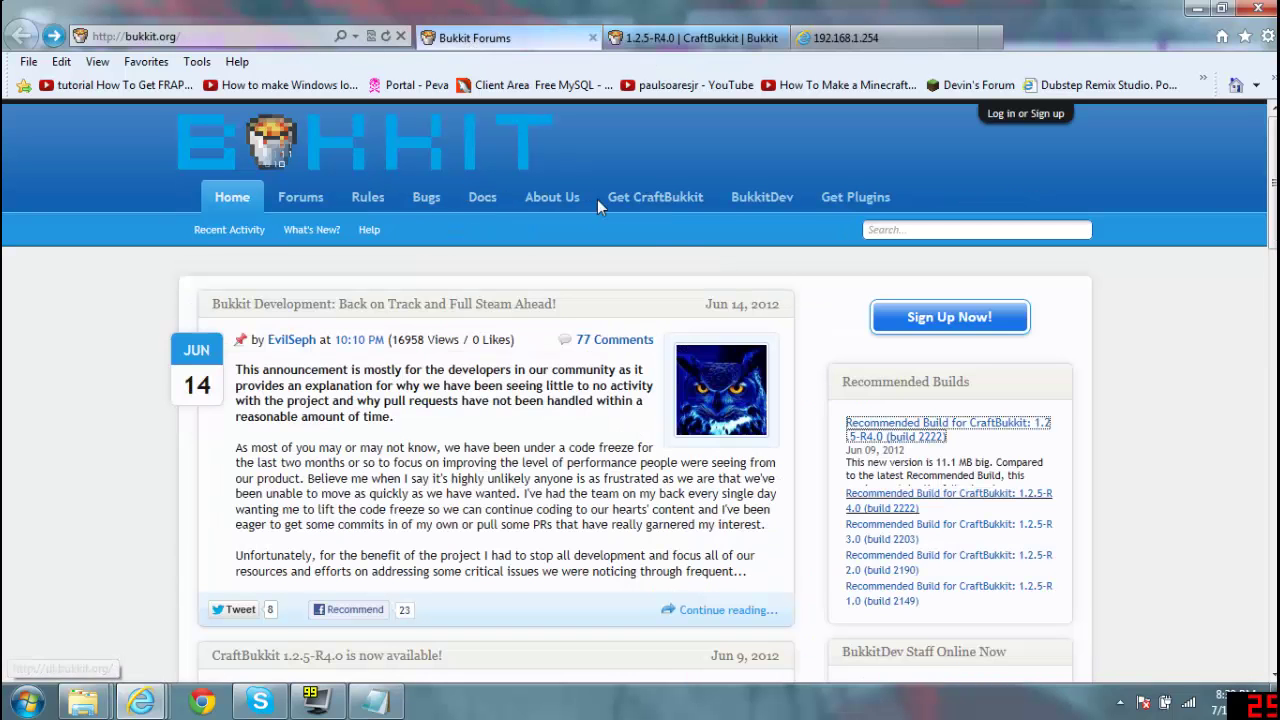
{"action": "left_click", "coordinate": [678, 196]}
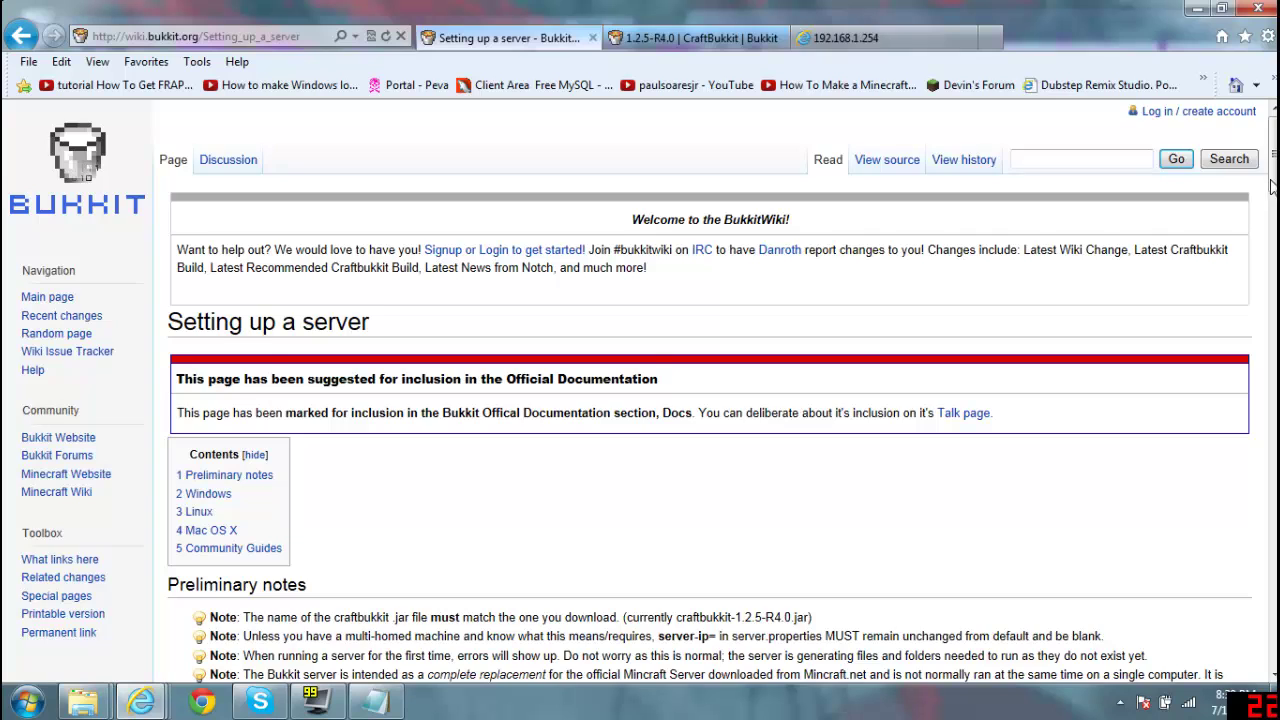
{"action": "scroll", "coordinate": [1272, 186], "scroll_direction": "down", "scroll_amount": 5}
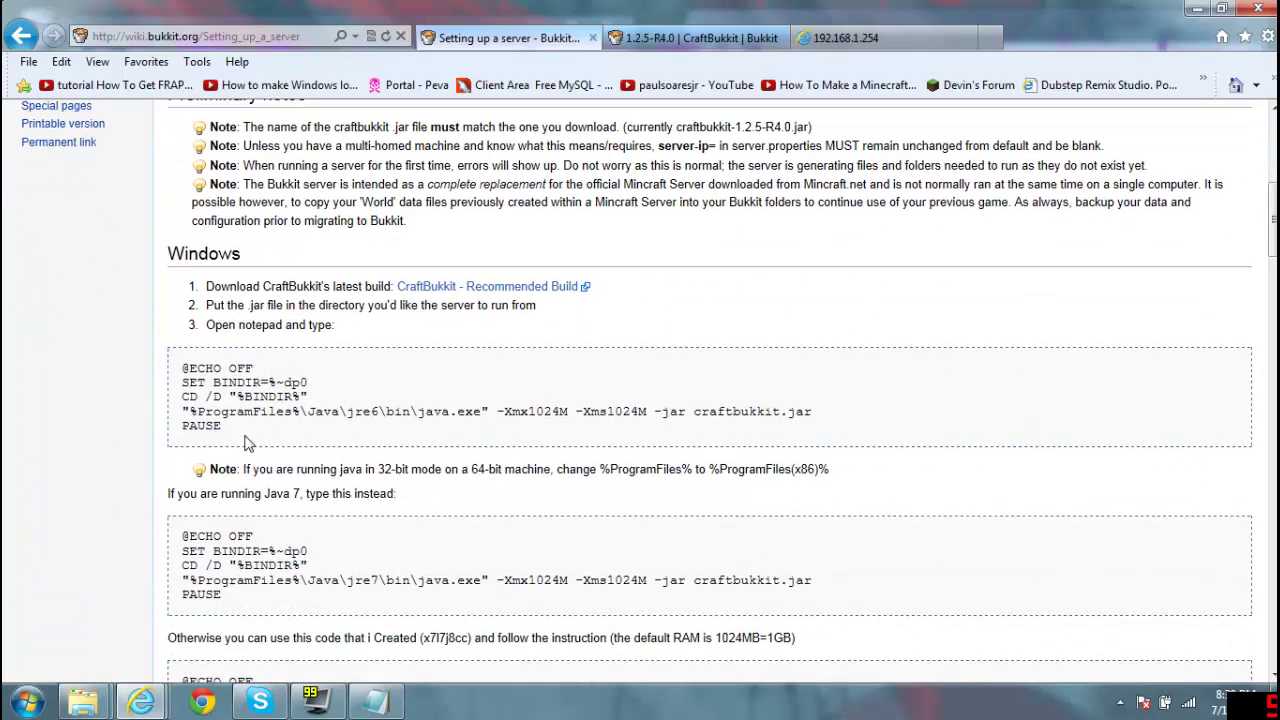
{"action": "left_click_drag", "start_coordinate": [172, 364], "coordinate": [195, 389]}
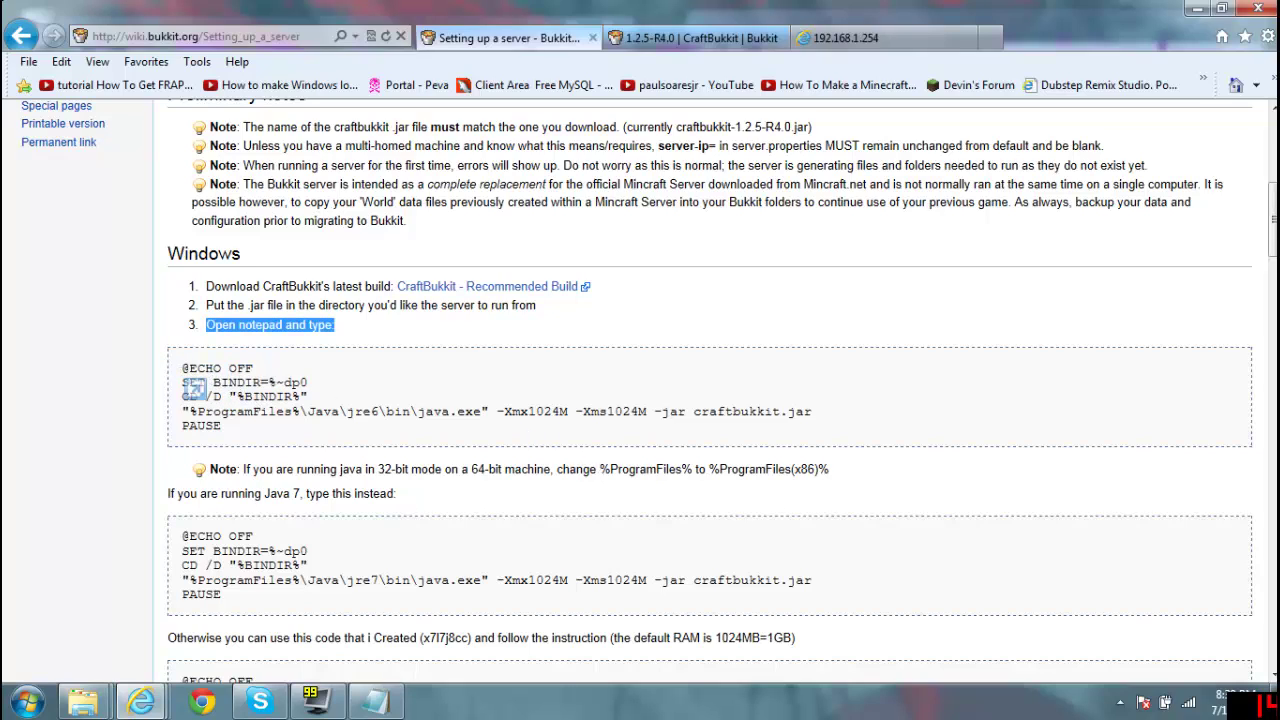
{"action": "left_click", "coordinate": [524, 411]}
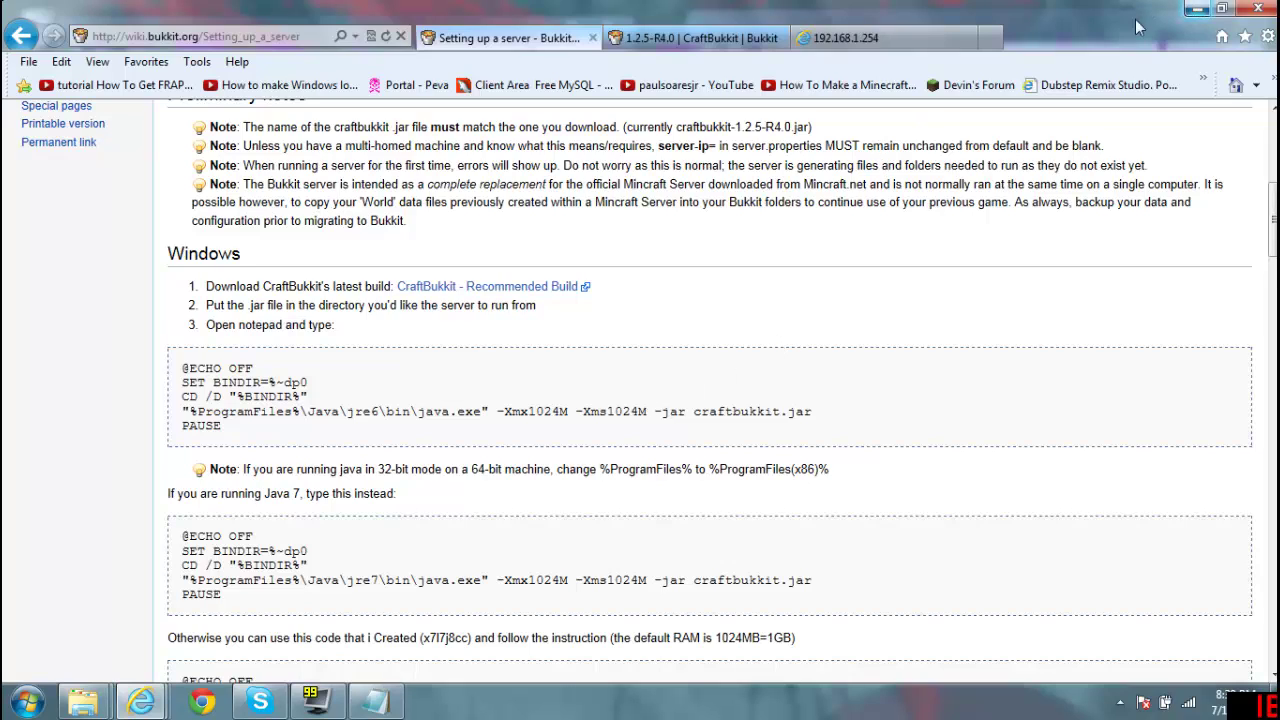
Step: Copy the Windows startup script for jre6 from the Bukkit wiki and paste it into the Run document in Notepad
{"action": "left_click_drag", "start_coordinate": [182, 367], "coordinate": [222, 428]}
{"action": "right_click", "coordinate": [222, 399]}
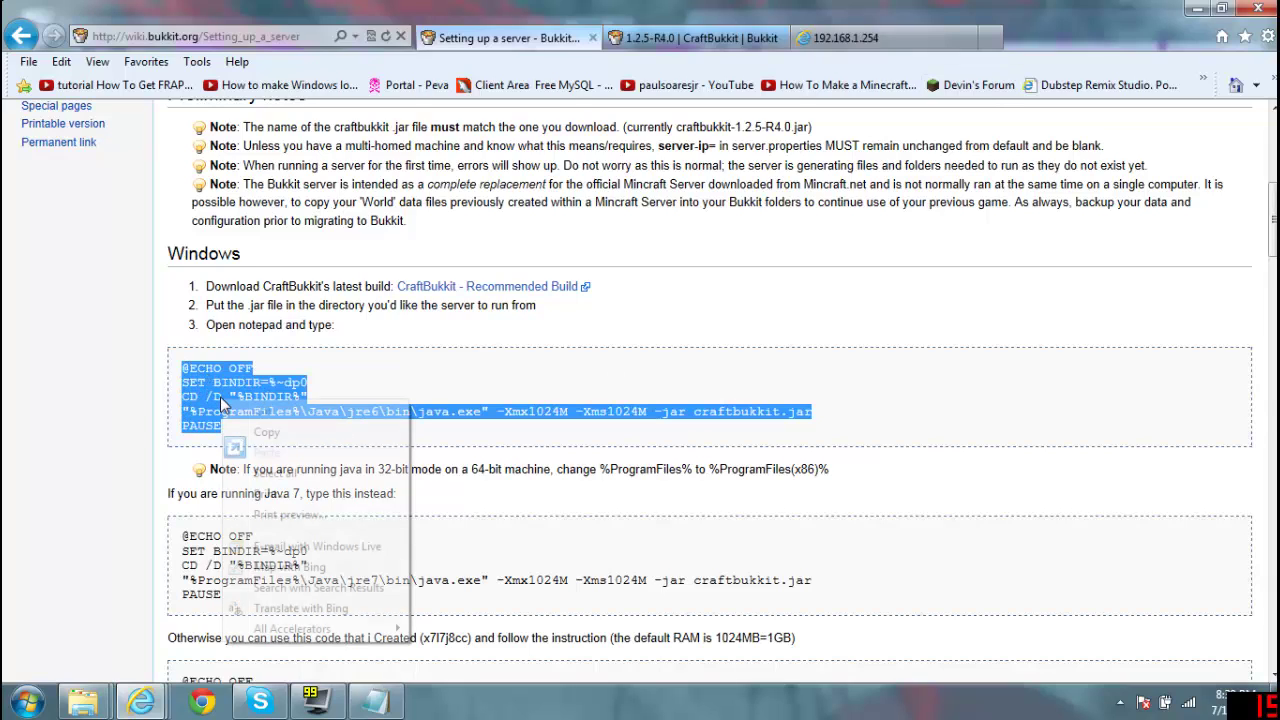
{"action": "left_click", "coordinate": [290, 437]}
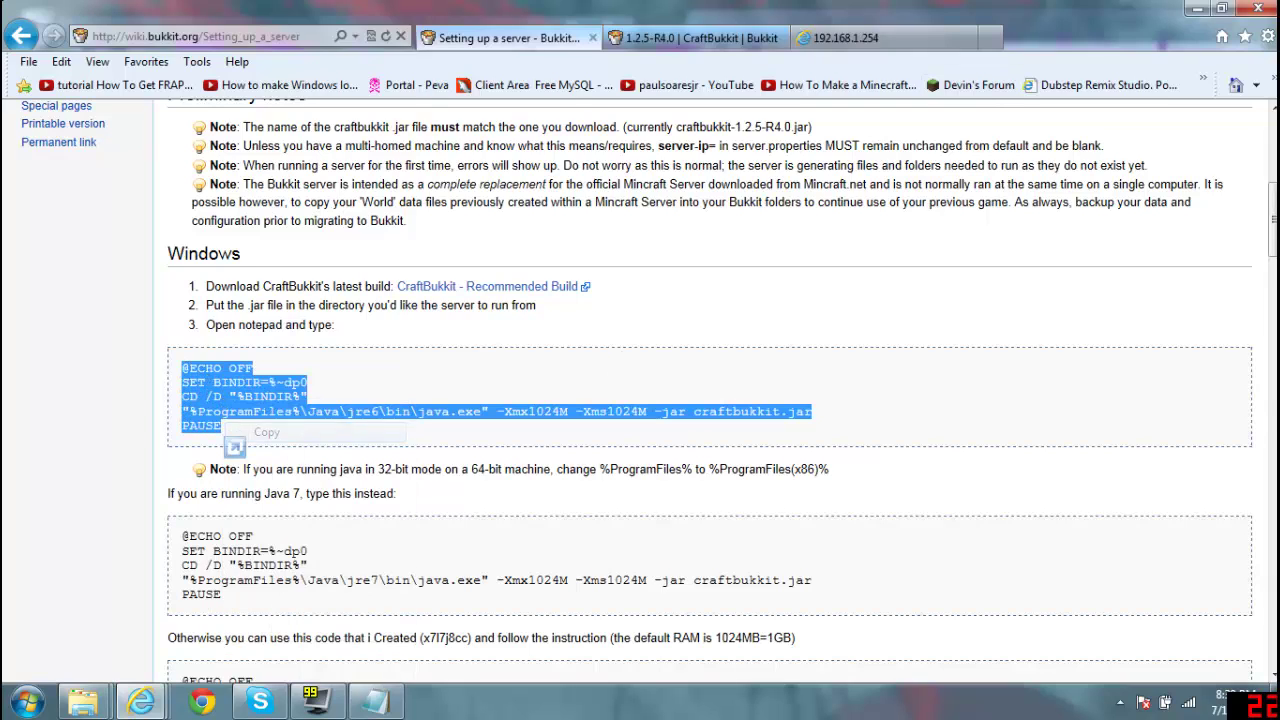
{"action": "left_click", "coordinate": [1197, 8]}
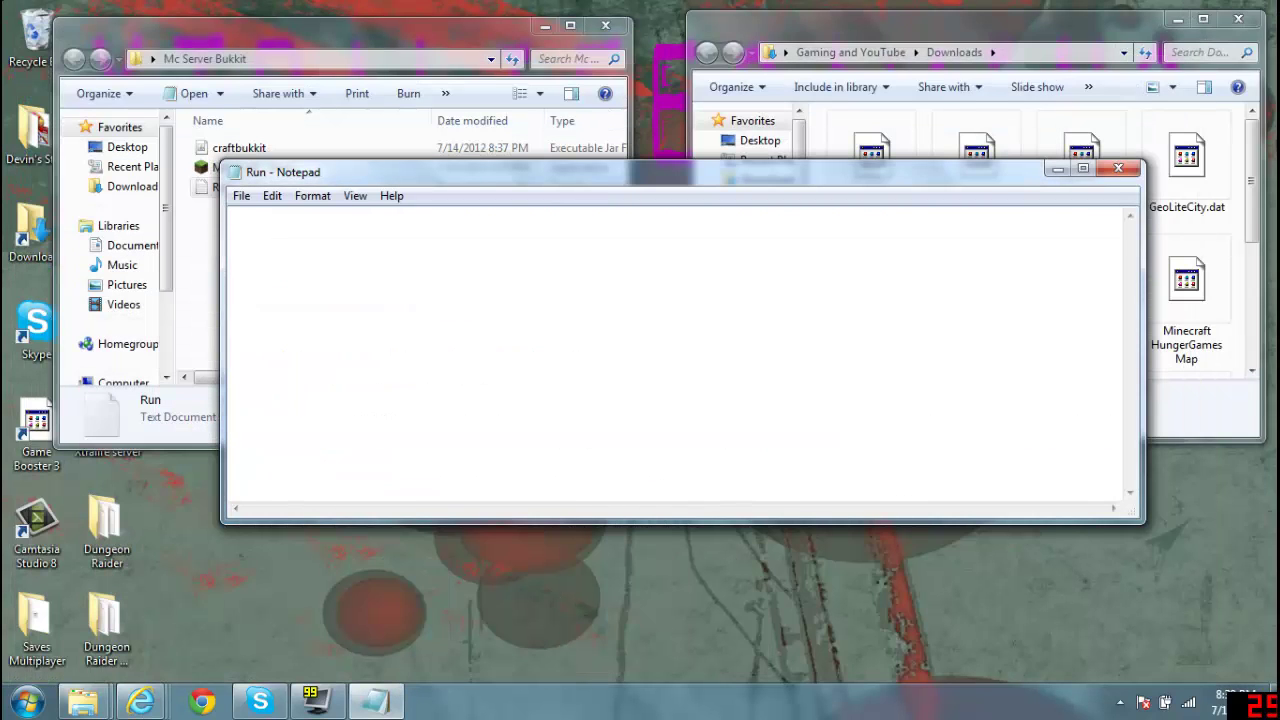
{"action": "right_click", "coordinate": [514, 260]}
{"action": "left_click", "coordinate": [530, 340]}
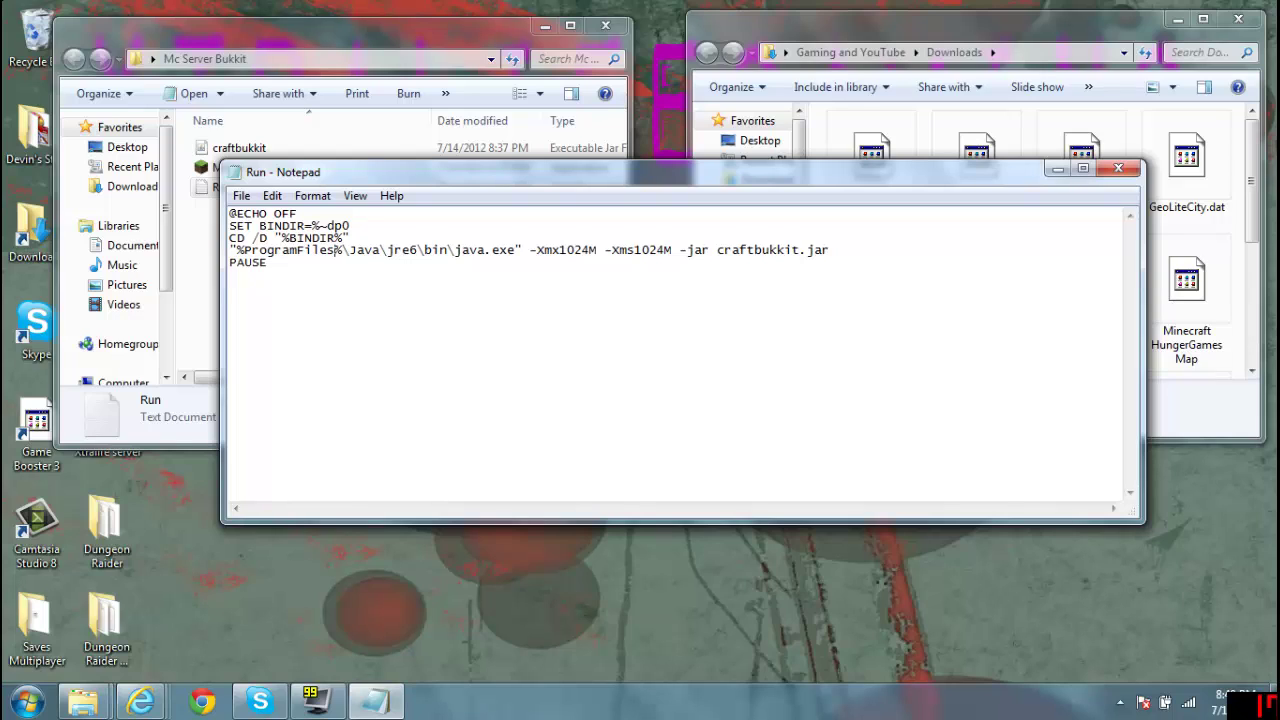
Step: Change the Java path in the script from %ProgramFiles% to %ProgramFiles(x86)%
{"action": "left_click", "coordinate": [334, 250]}
{"action": "type", "text": "("}
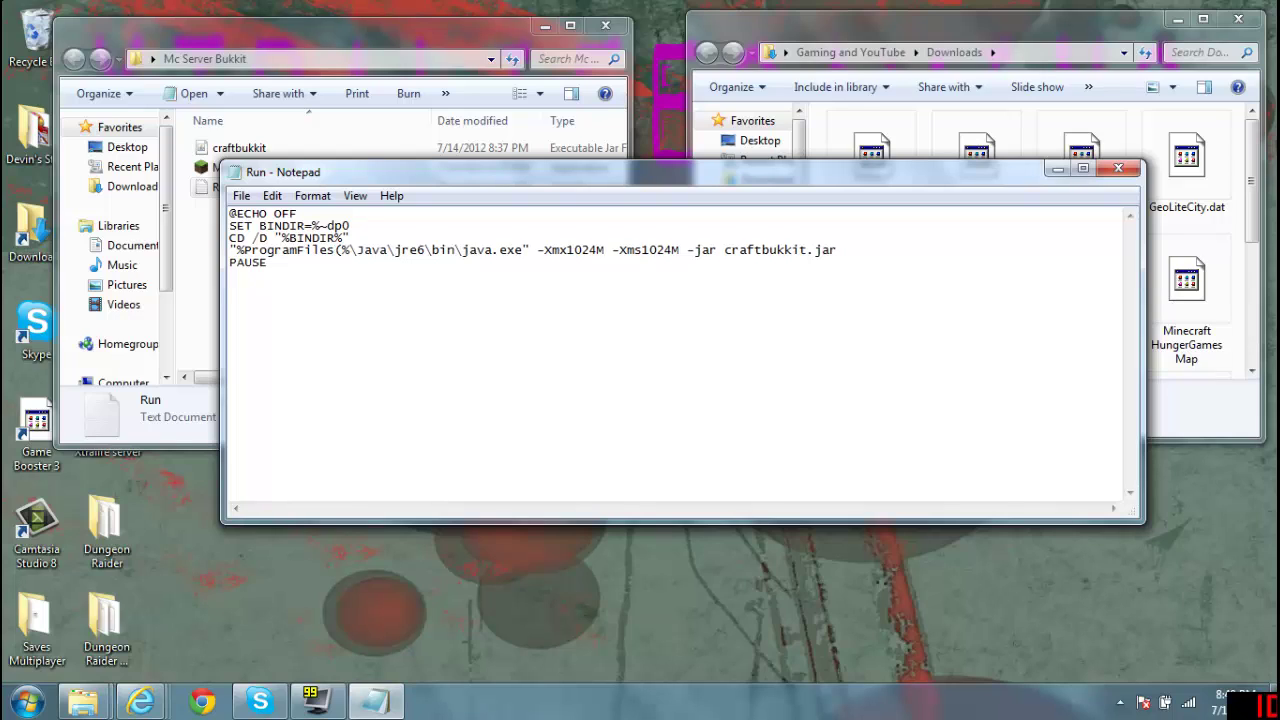
{"action": "type", "text": "x"}
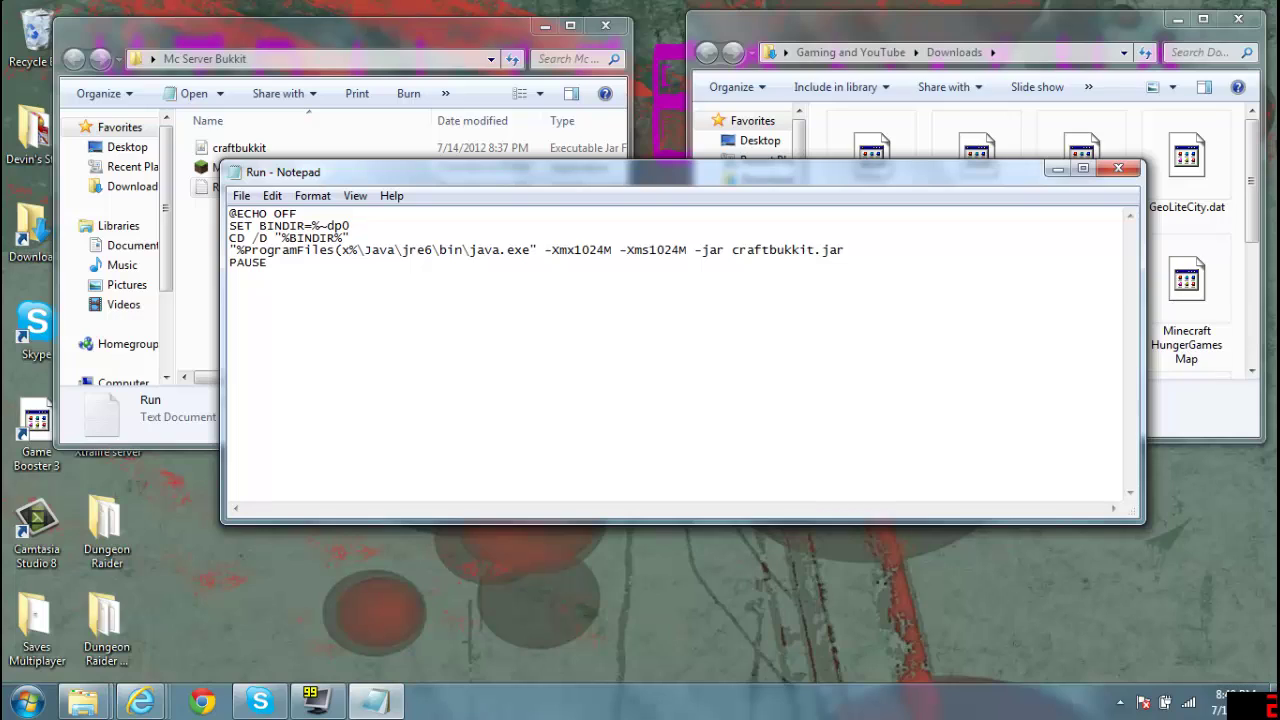
{"action": "type", "text": "86)"}
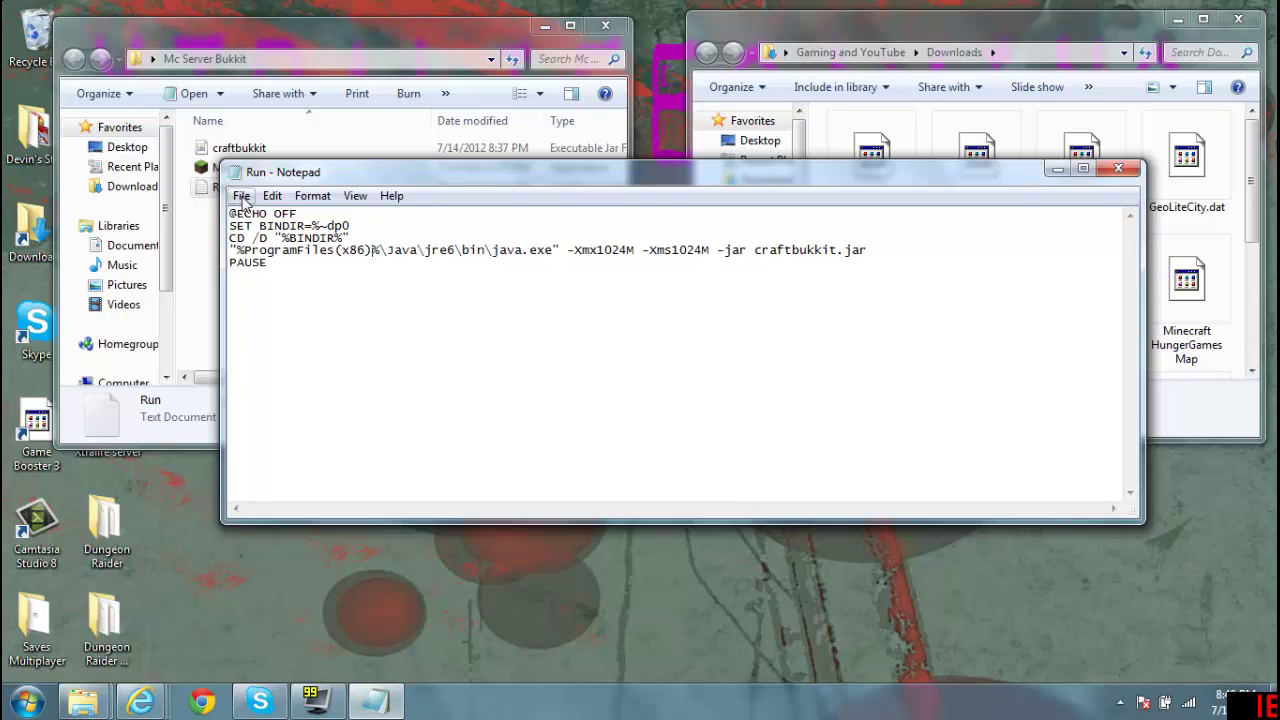
Step: Save the script as Run.bat with the All Files type in the Mc Server Bukkit folder and close Notepad
{"action": "left_click", "coordinate": [241, 195]}
{"action": "left_click", "coordinate": [289, 280]}
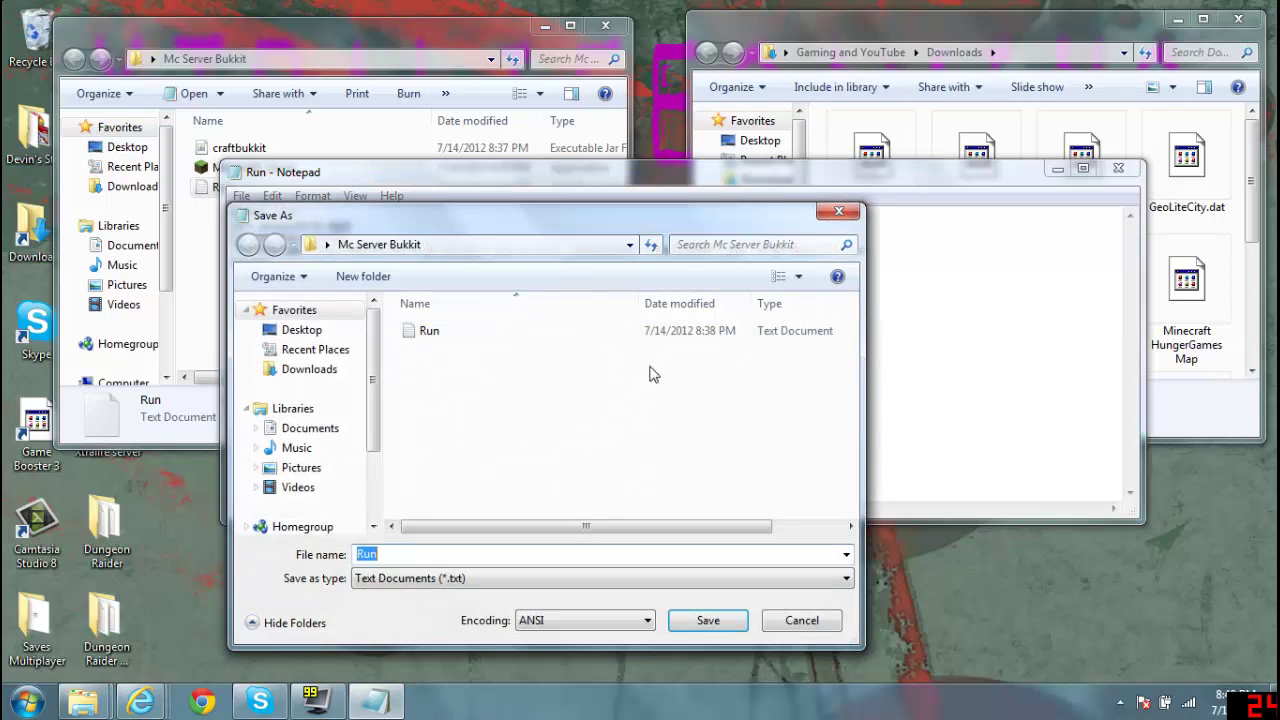
{"action": "left_click", "coordinate": [377, 554]}
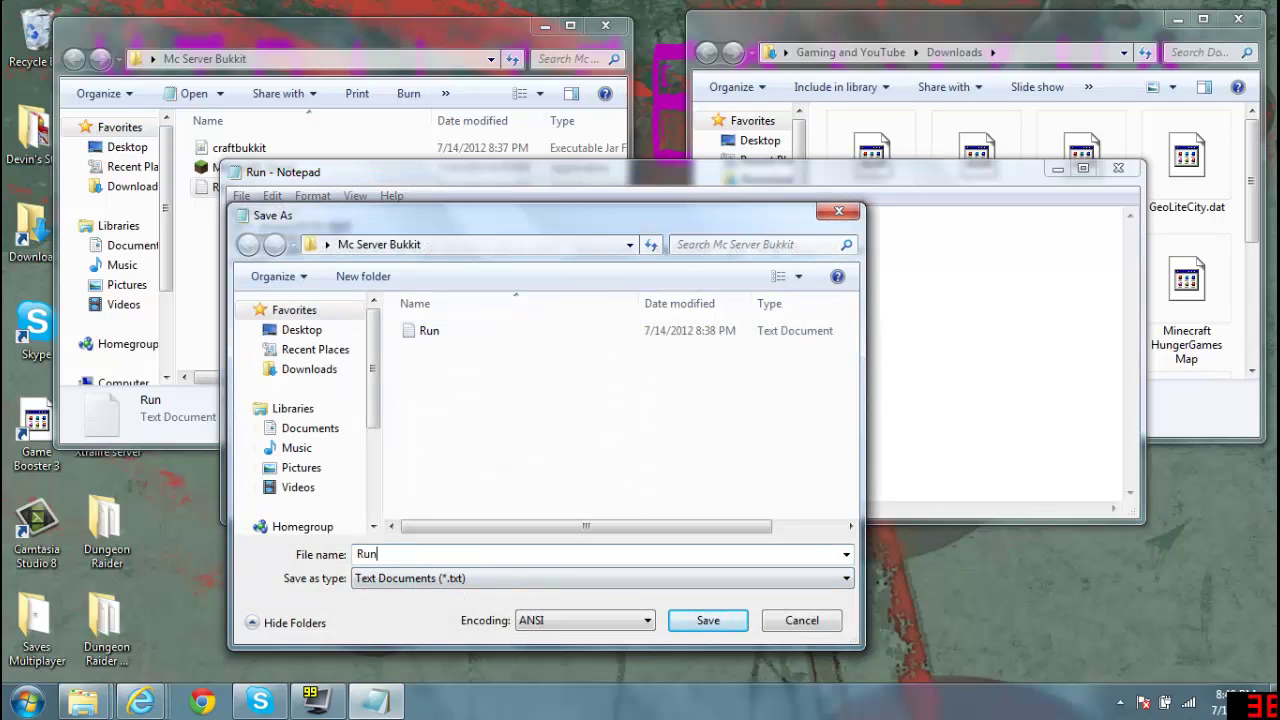
{"action": "type", "text": ".bat"}
{"action": "left_click", "coordinate": [404, 580]}
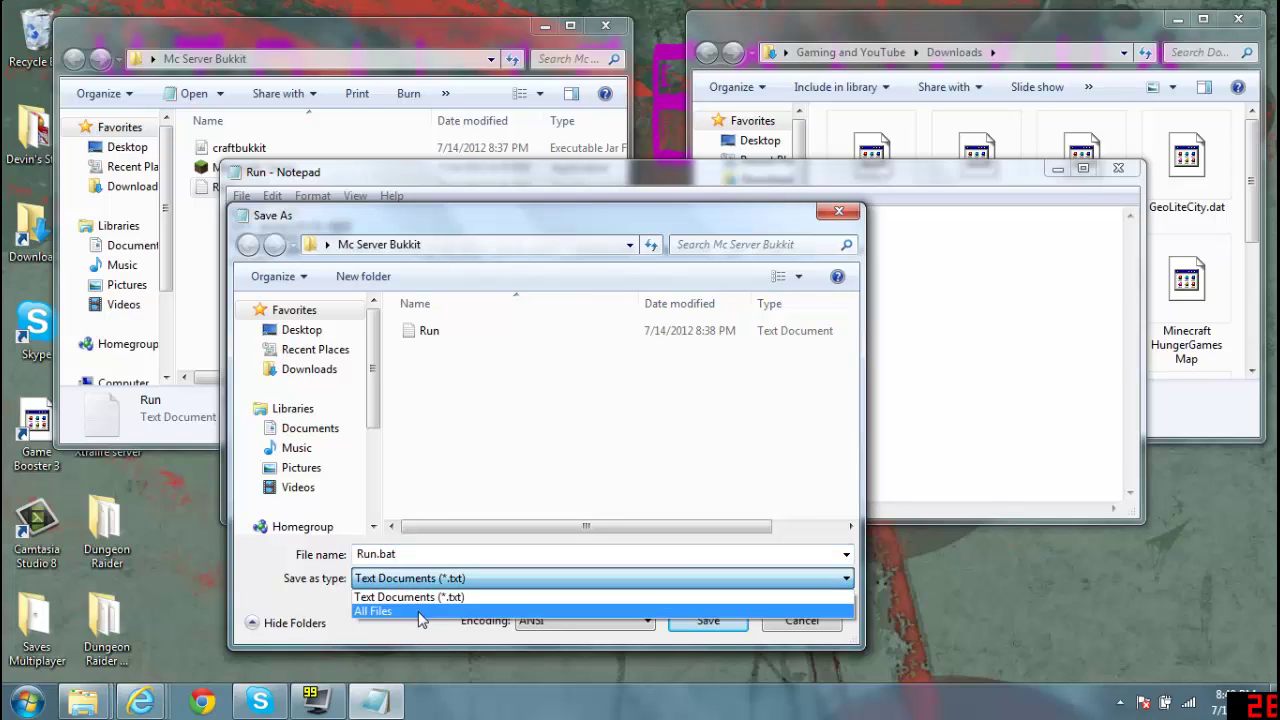
{"action": "left_click", "coordinate": [420, 611]}
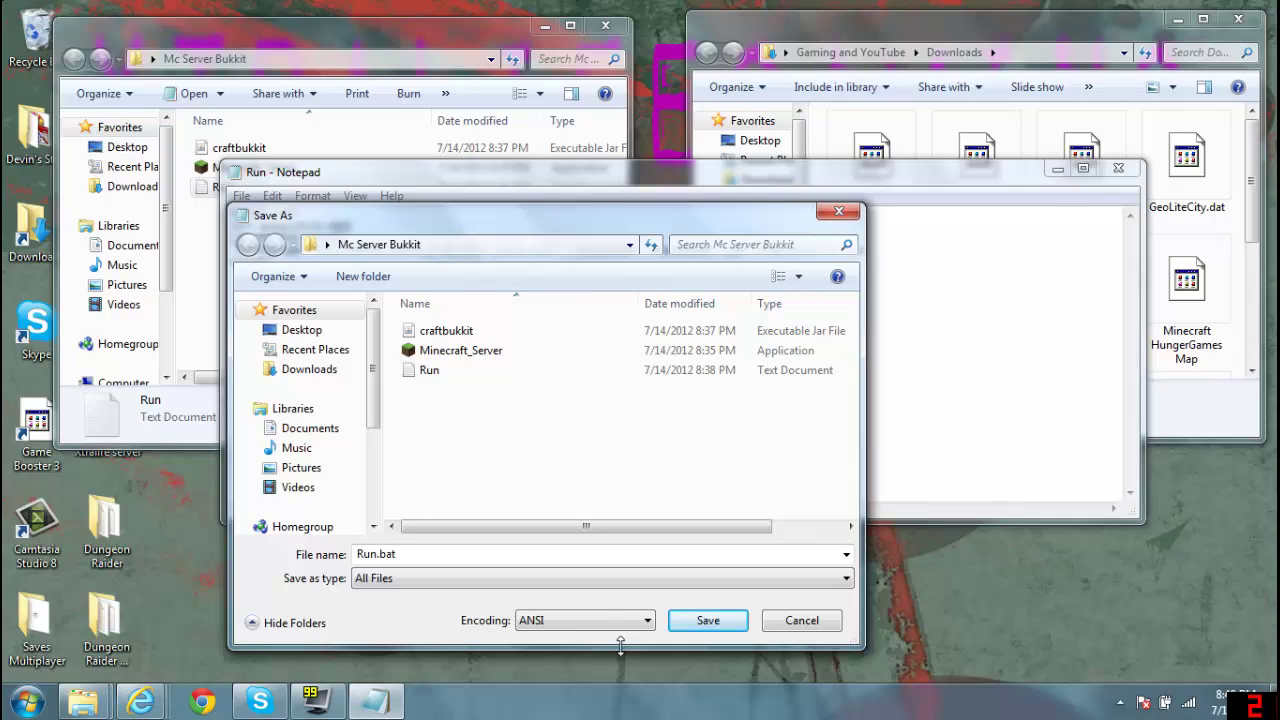
{"action": "left_click", "coordinate": [707, 619]}
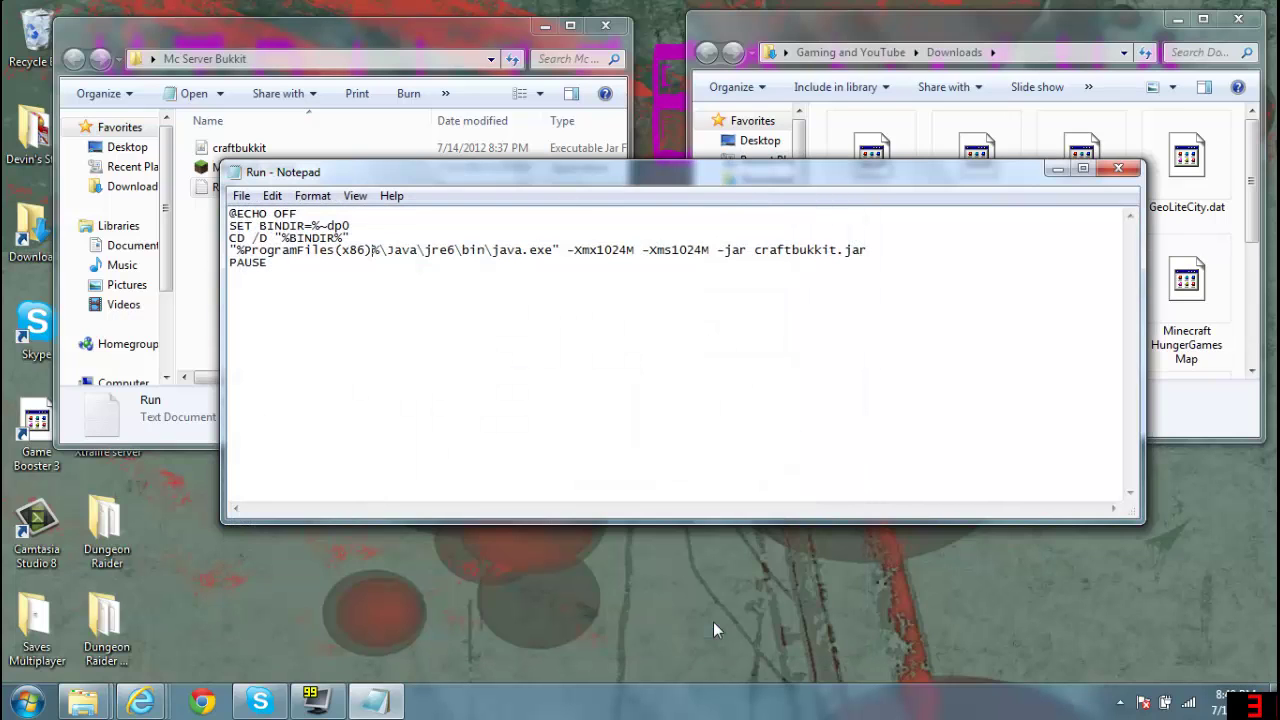
{"action": "left_click", "coordinate": [1118, 169]}
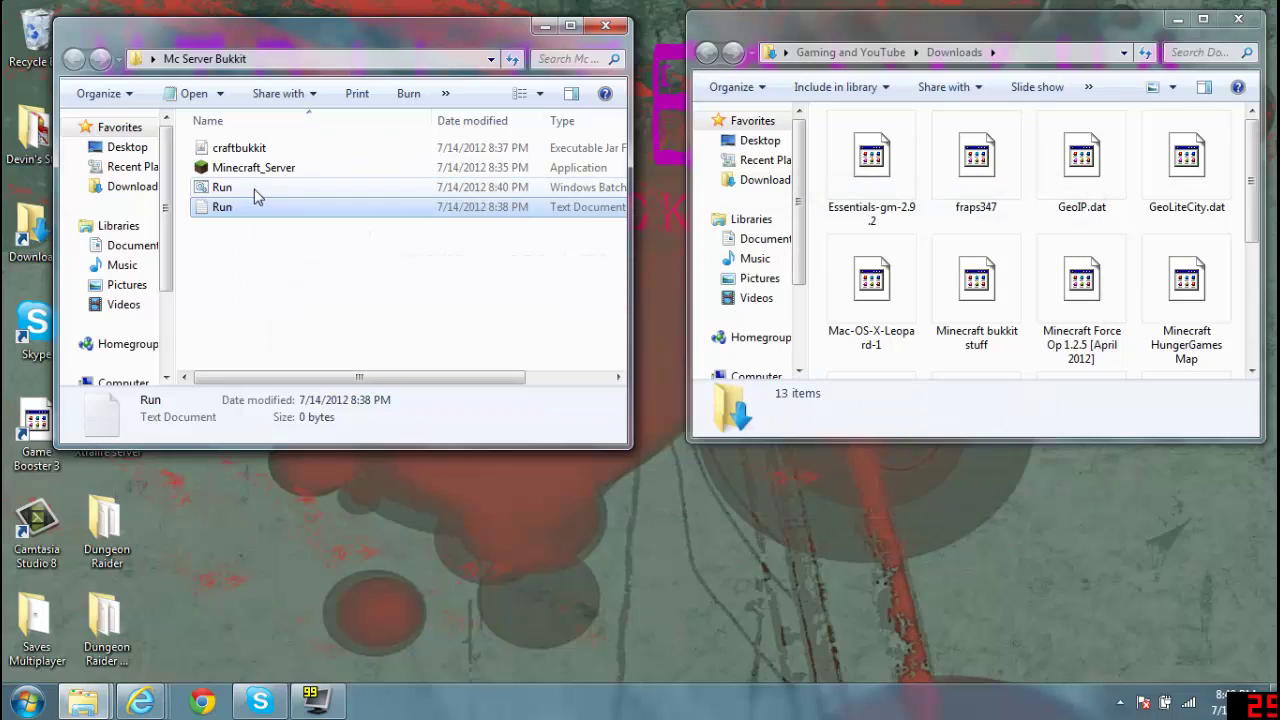
Step: Start the server with the Run batch file, move its console aside and minimize the Mc Server Bukkit folder
{"action": "double_click", "coordinate": [255, 188]}
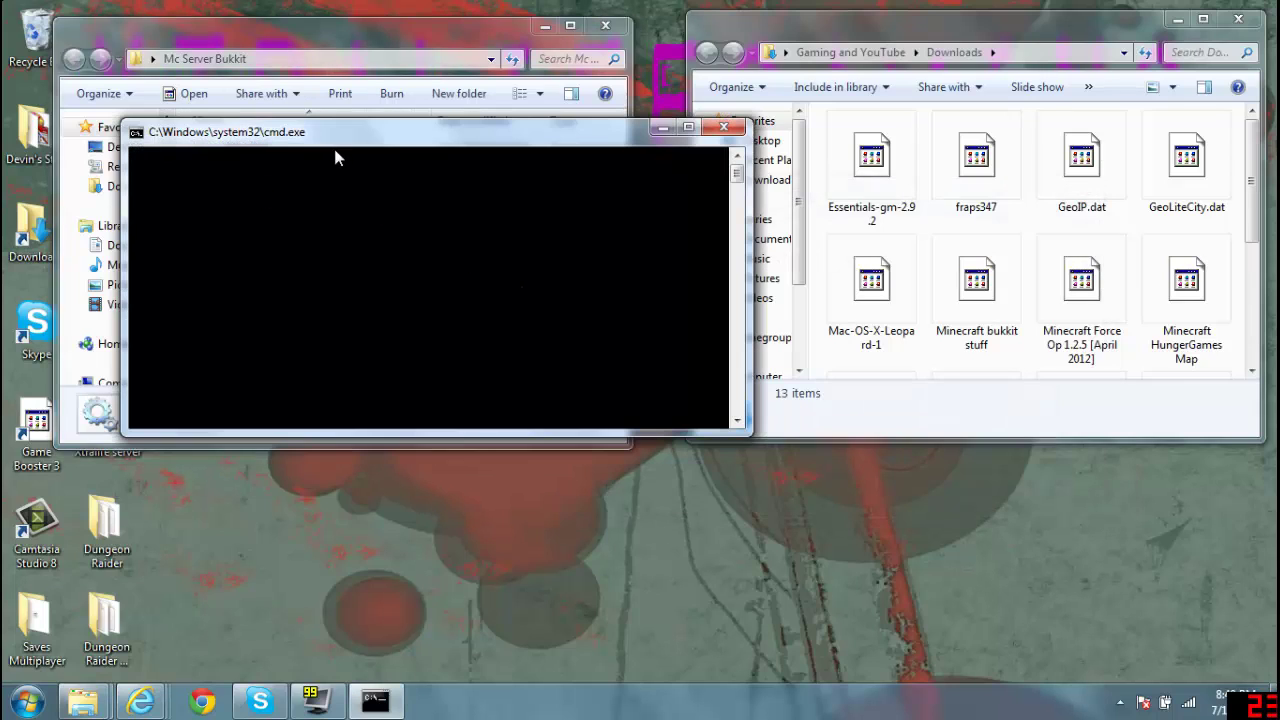
{"action": "left_click_drag", "start_coordinate": [316, 136], "coordinate": [847, 91]}
{"action": "left_click", "coordinate": [545, 26]}
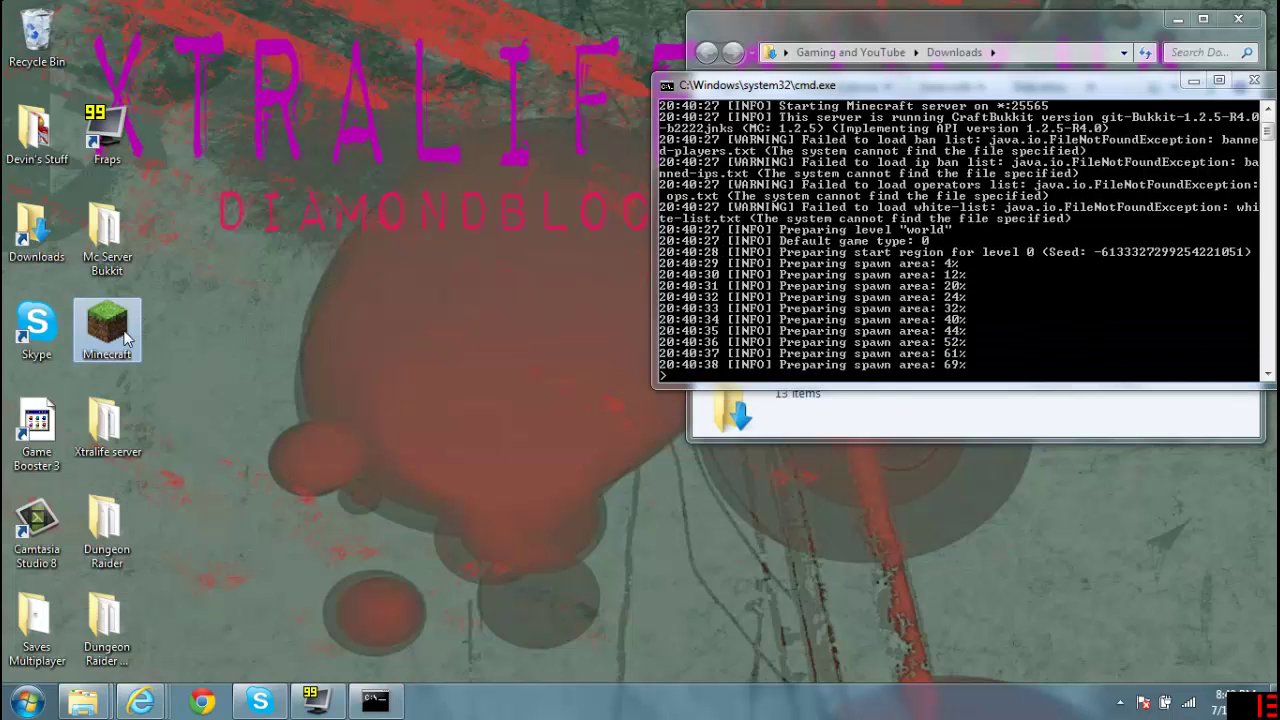
Step: Launch Minecraft from the desktop, place its launcher beside the server console and log in with the remembered account
{"action": "double_click", "coordinate": [125, 338]}
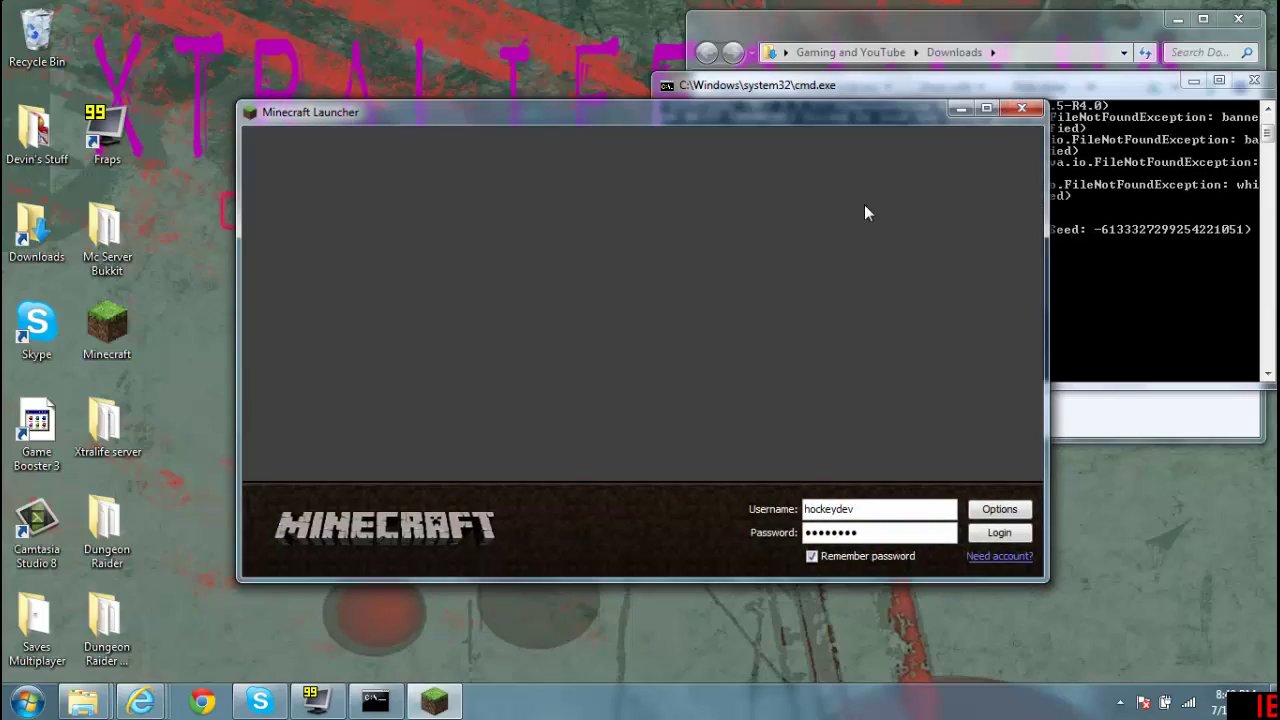
{"action": "left_click_drag", "start_coordinate": [794, 116], "coordinate": [571, 15]}
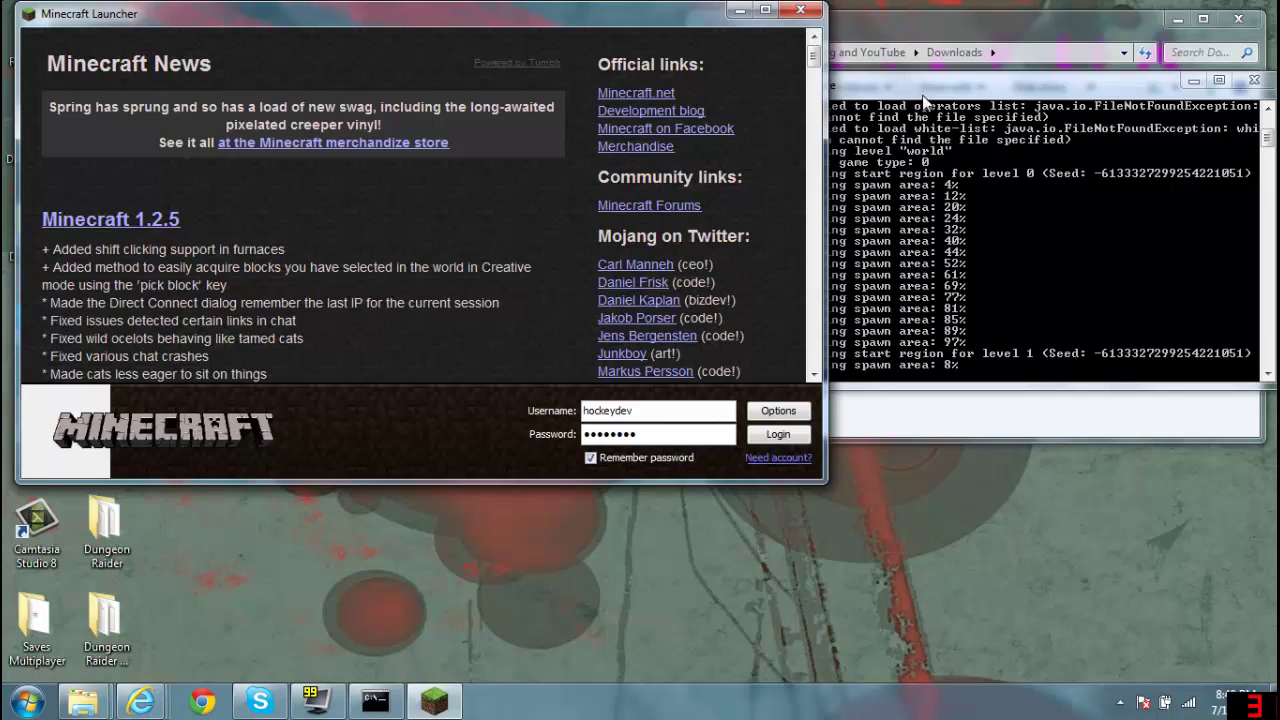
{"action": "left_click", "coordinate": [1067, 250]}
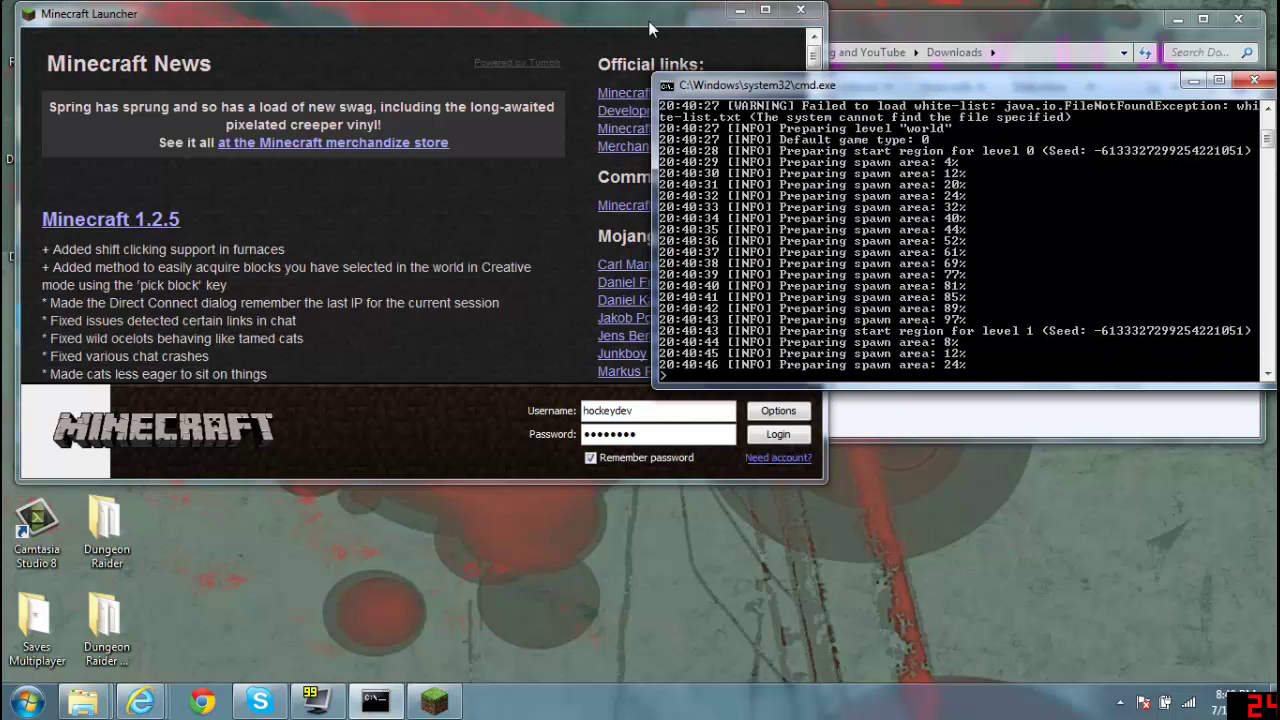
{"action": "left_click", "coordinate": [640, 95]}
{"action": "left_click", "coordinate": [782, 441]}
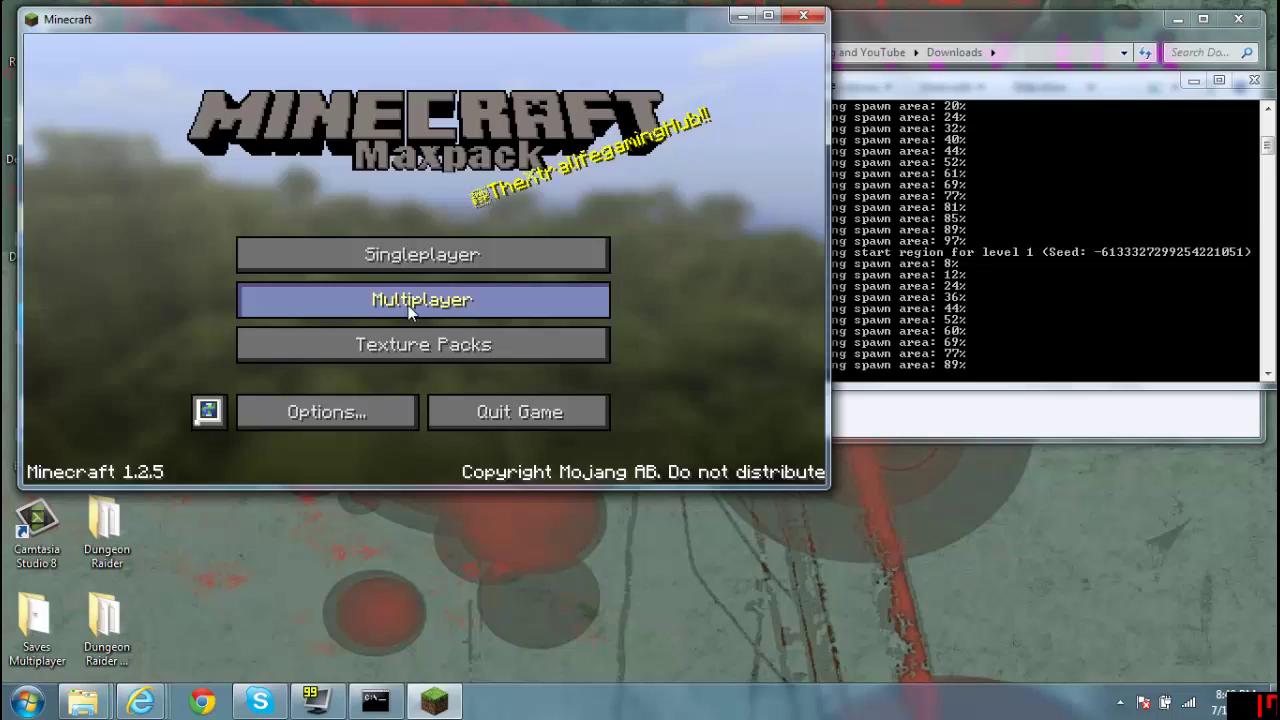
Step: Join the multiplayer server at the address localhost using Direct Connect
{"action": "left_click", "coordinate": [408, 305]}
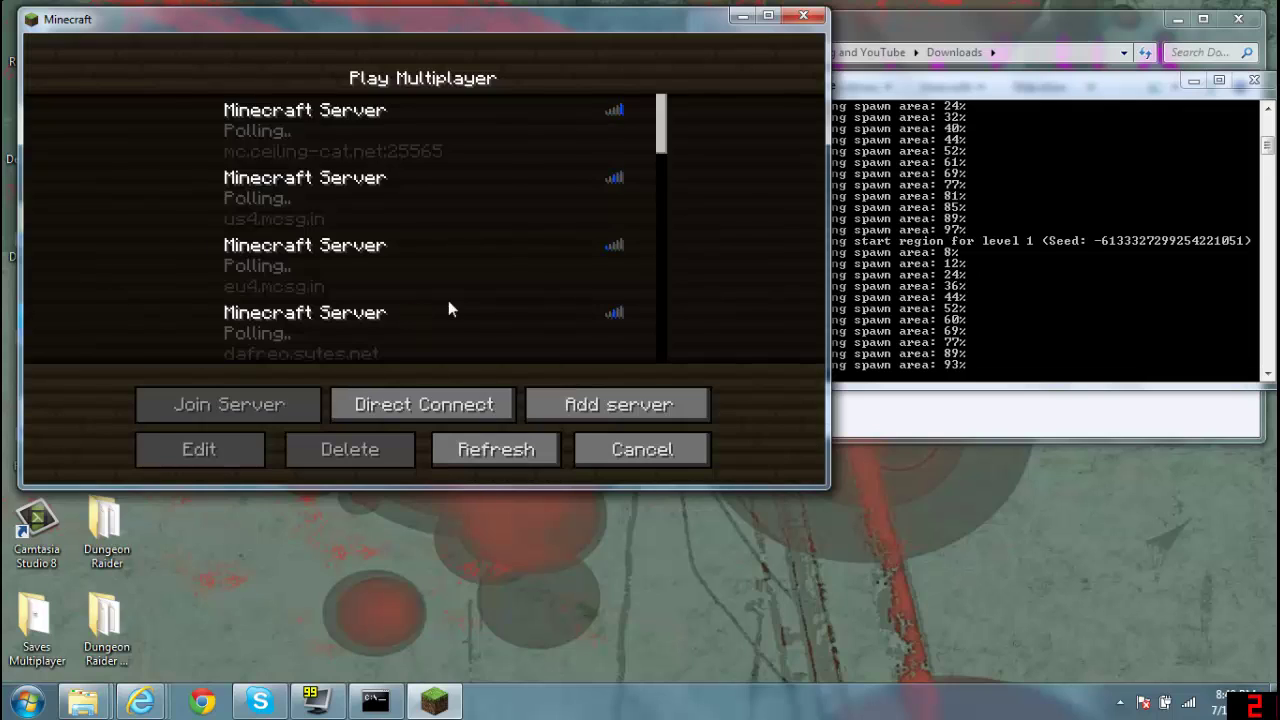
{"action": "left_click", "coordinate": [466, 412]}
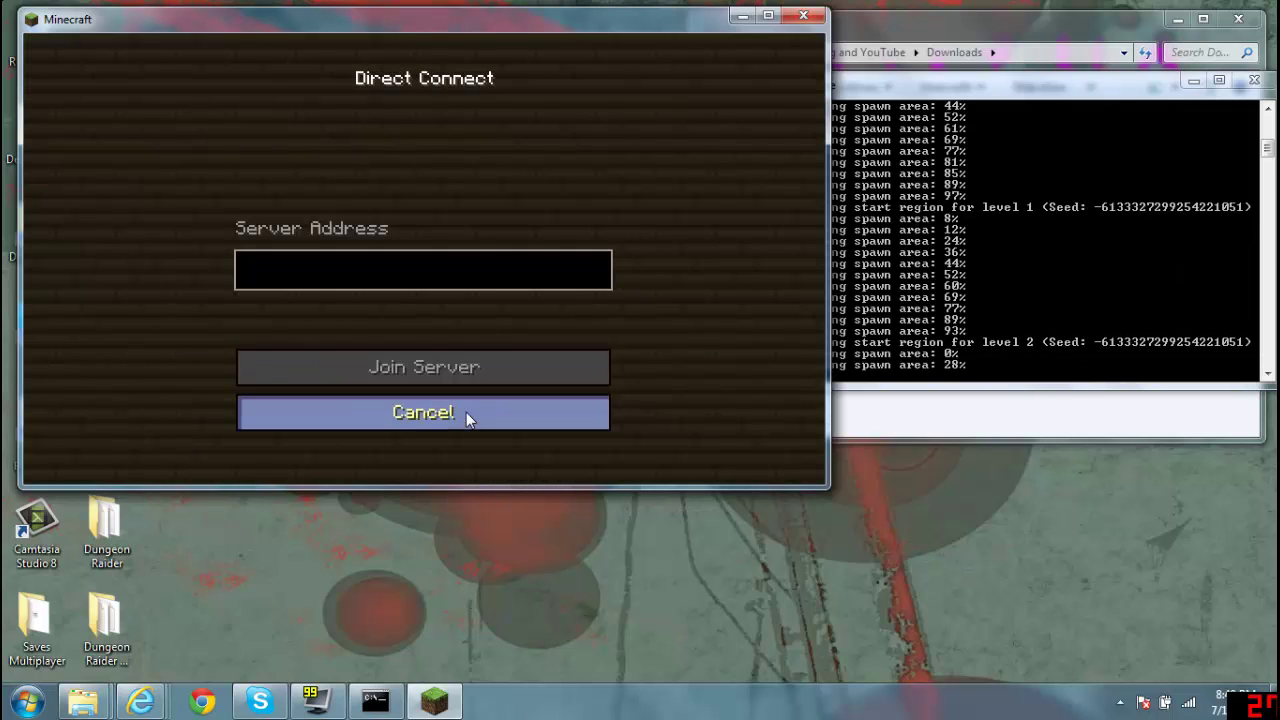
{"action": "type", "text": "local"}
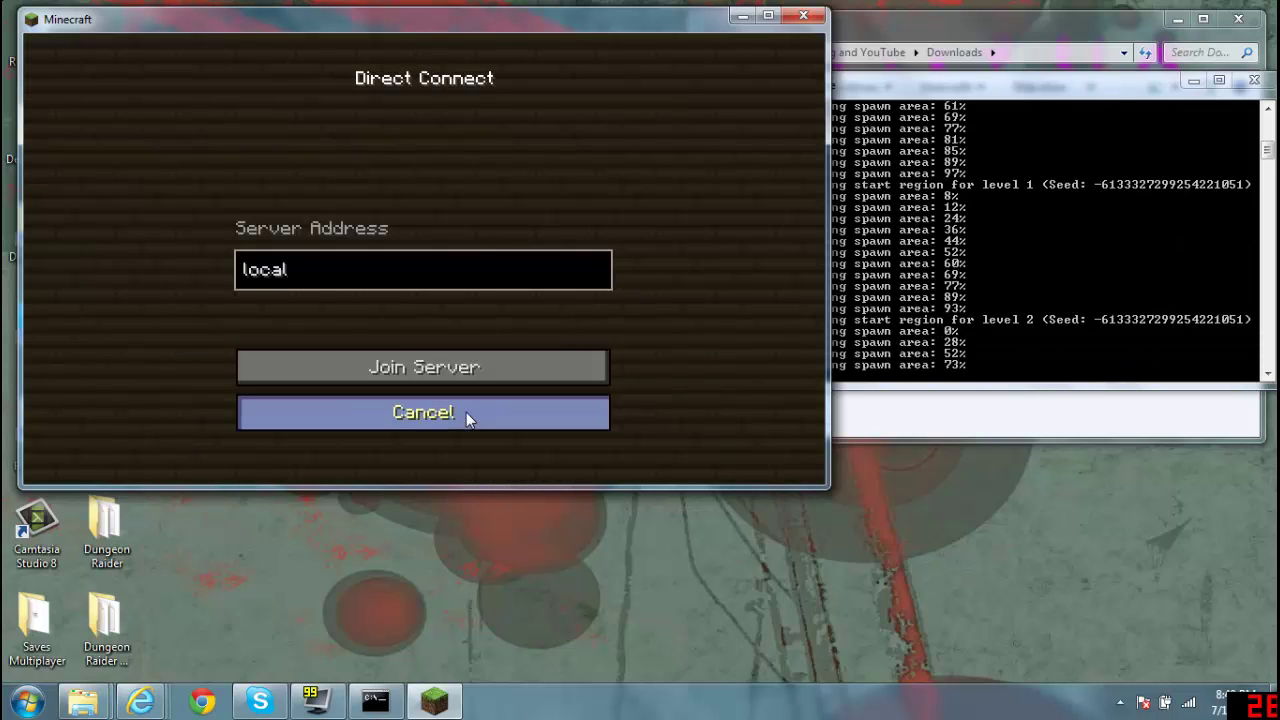
{"action": "type", "text": "hostu\\"}
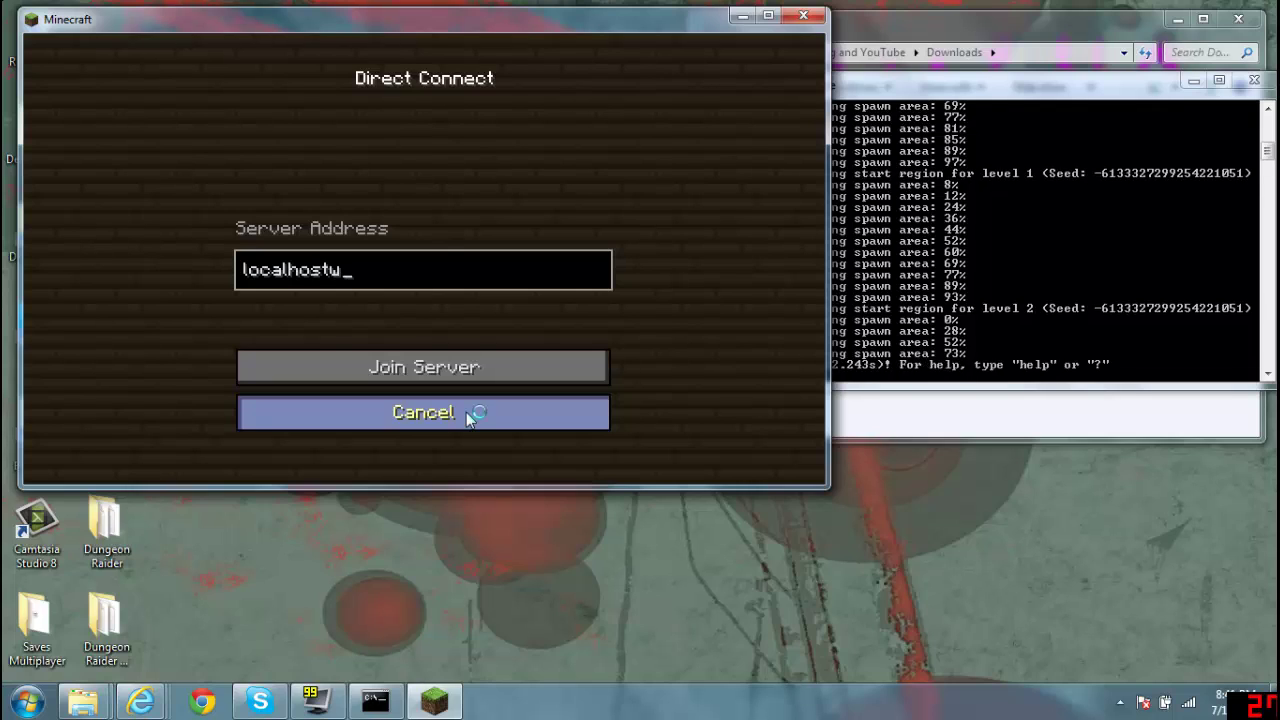
{"action": "key", "text": "BackSpace"}
{"action": "key", "text": "BackSpace"}
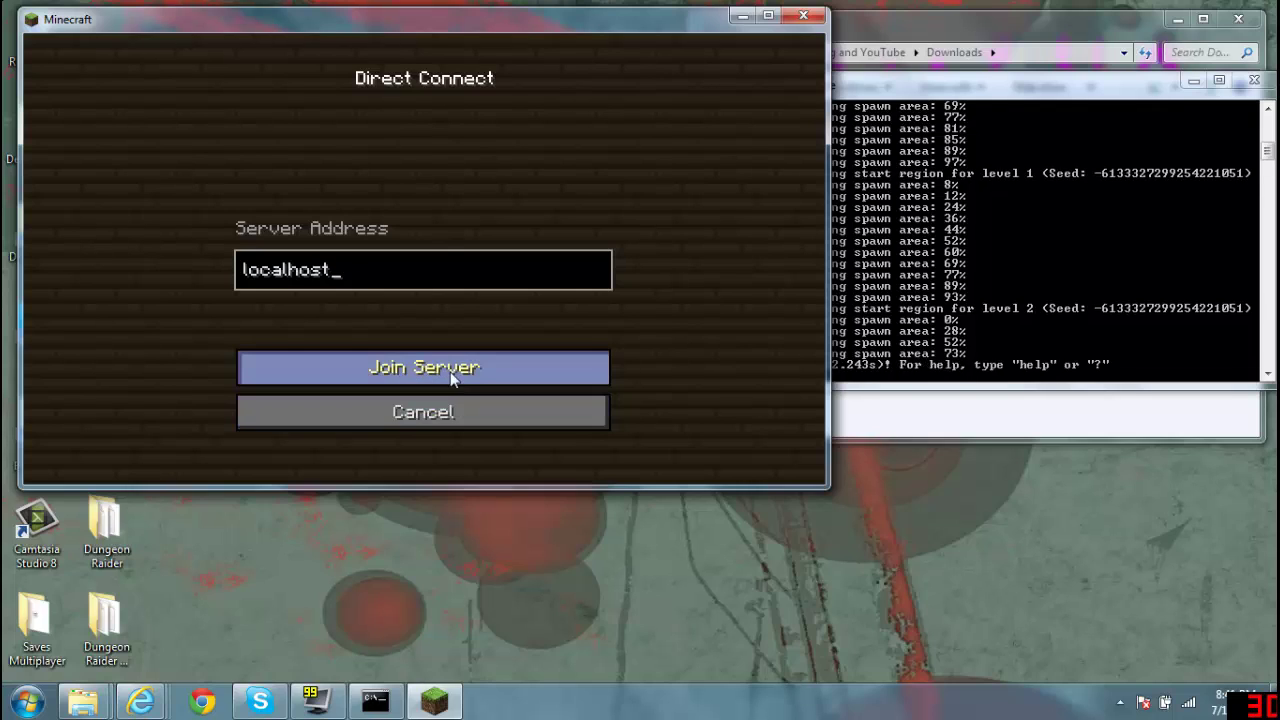
{"action": "left_click", "coordinate": [444, 375]}
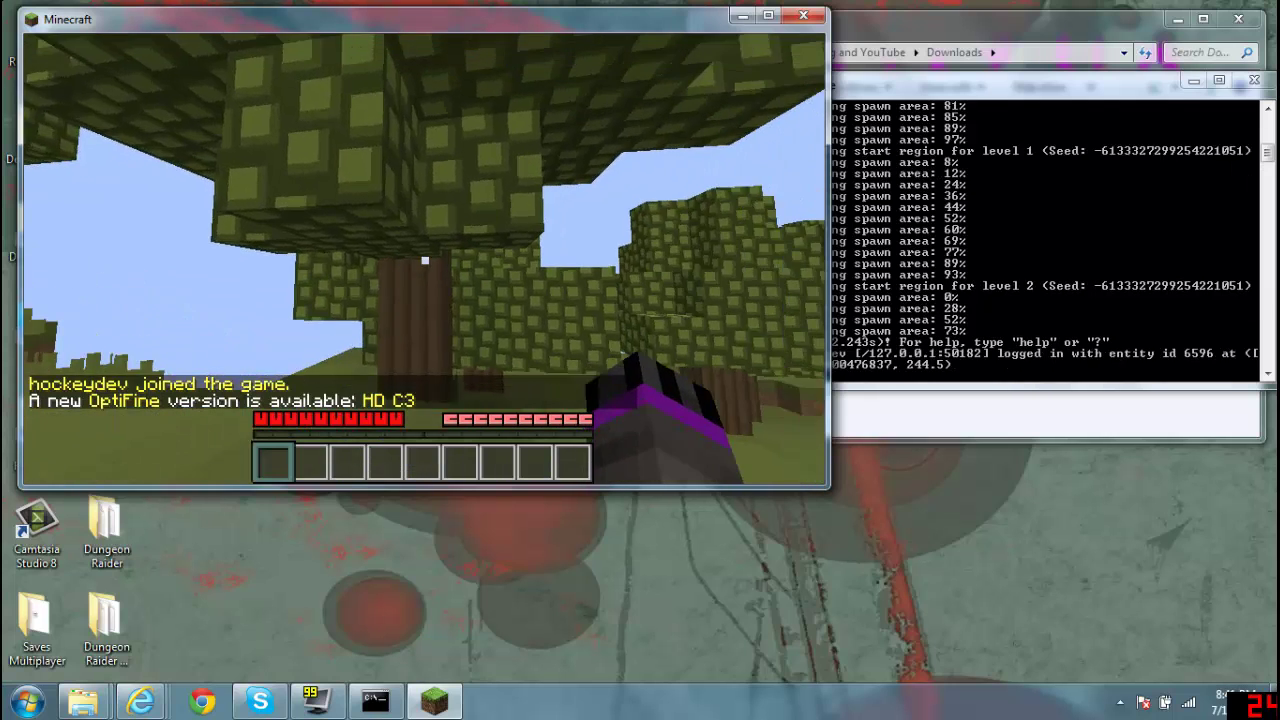
Step: Walk up to a tree to test the server world, disconnect from the server and quit Minecraft
{"action": "key", "text": "w"}
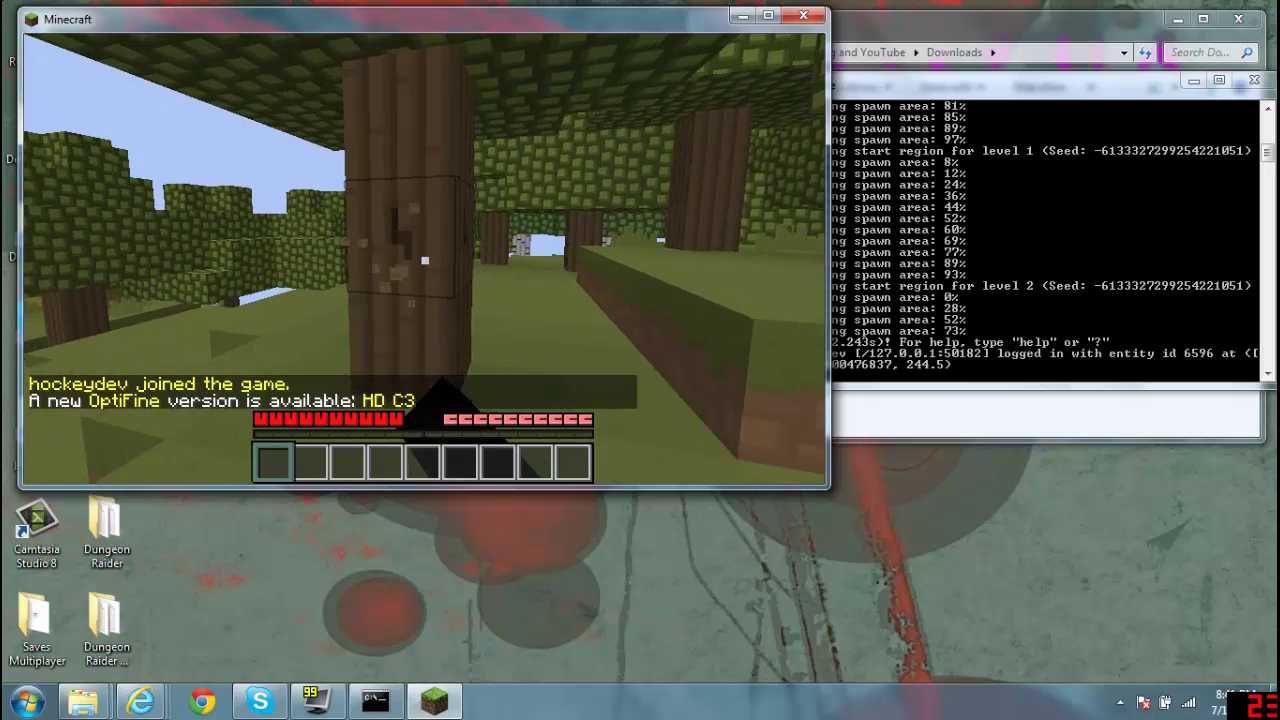
{"action": "key", "text": "Escape"}
{"action": "left_click", "coordinate": [415, 370]}
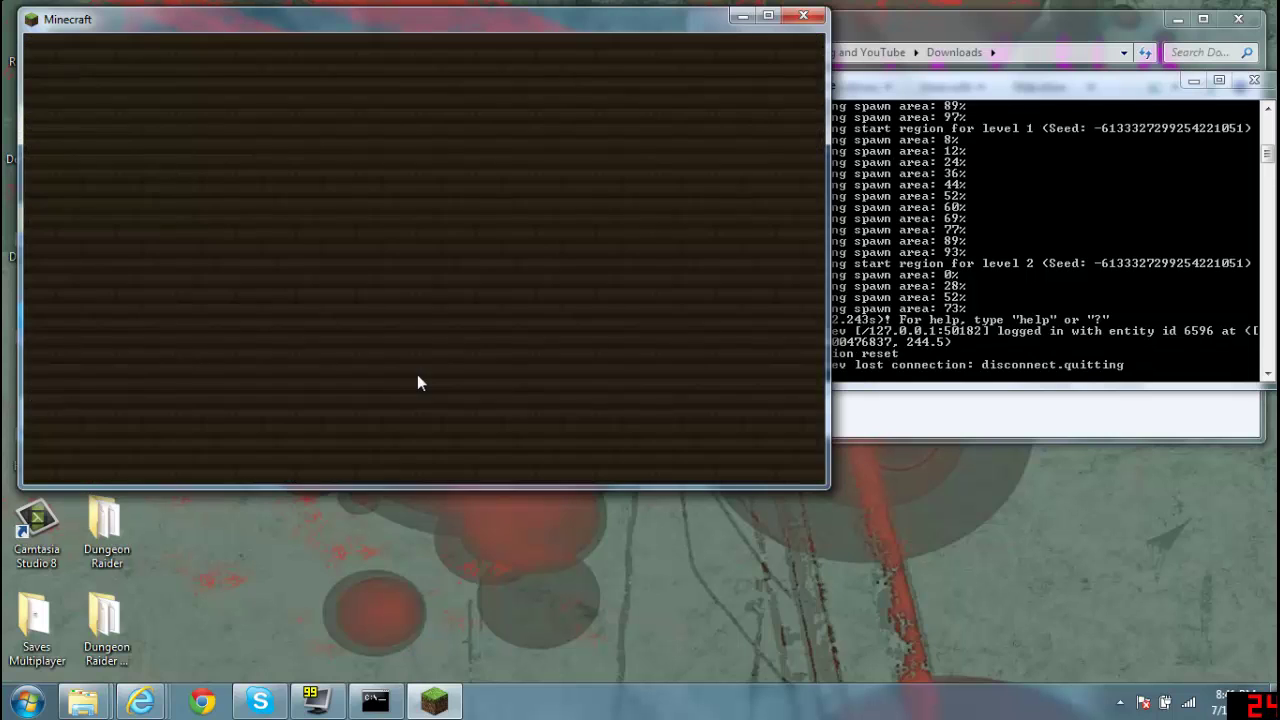
{"action": "left_click", "coordinate": [509, 411]}
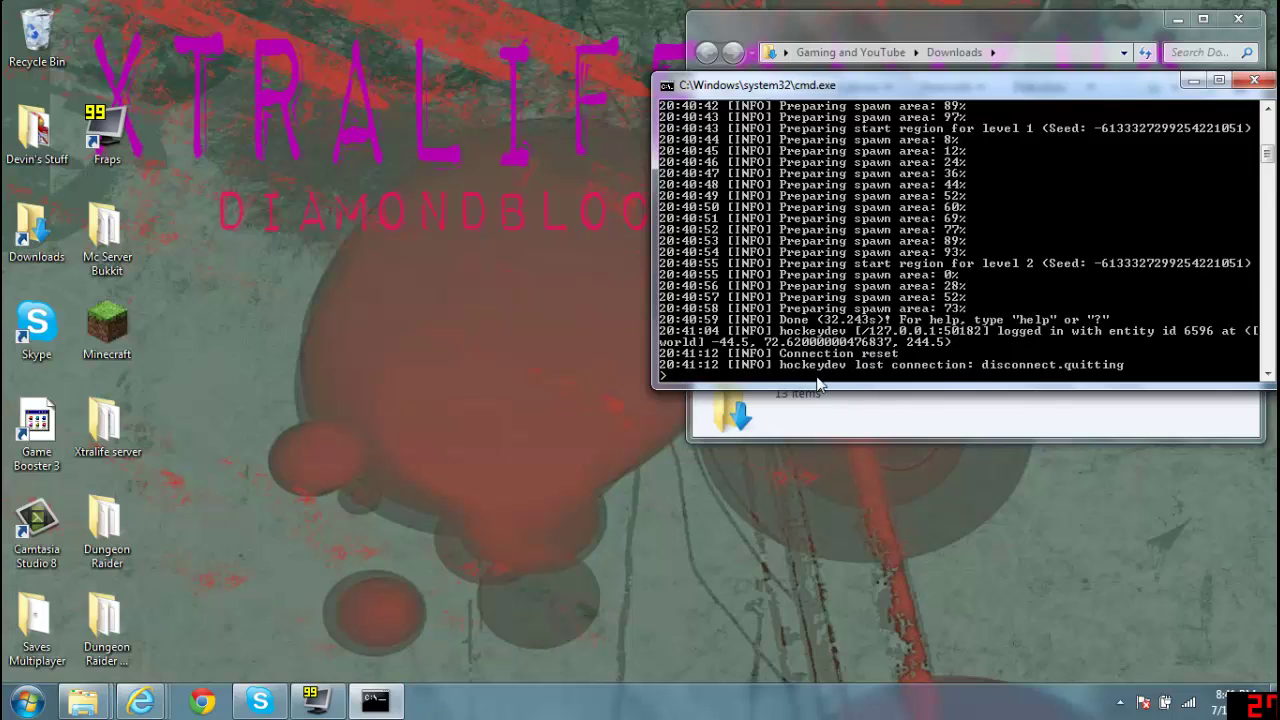
Step: Shut down the server with the stop command in its console and dismiss the console window
{"action": "type", "text": "top"}
{"action": "key", "text": "Return"}
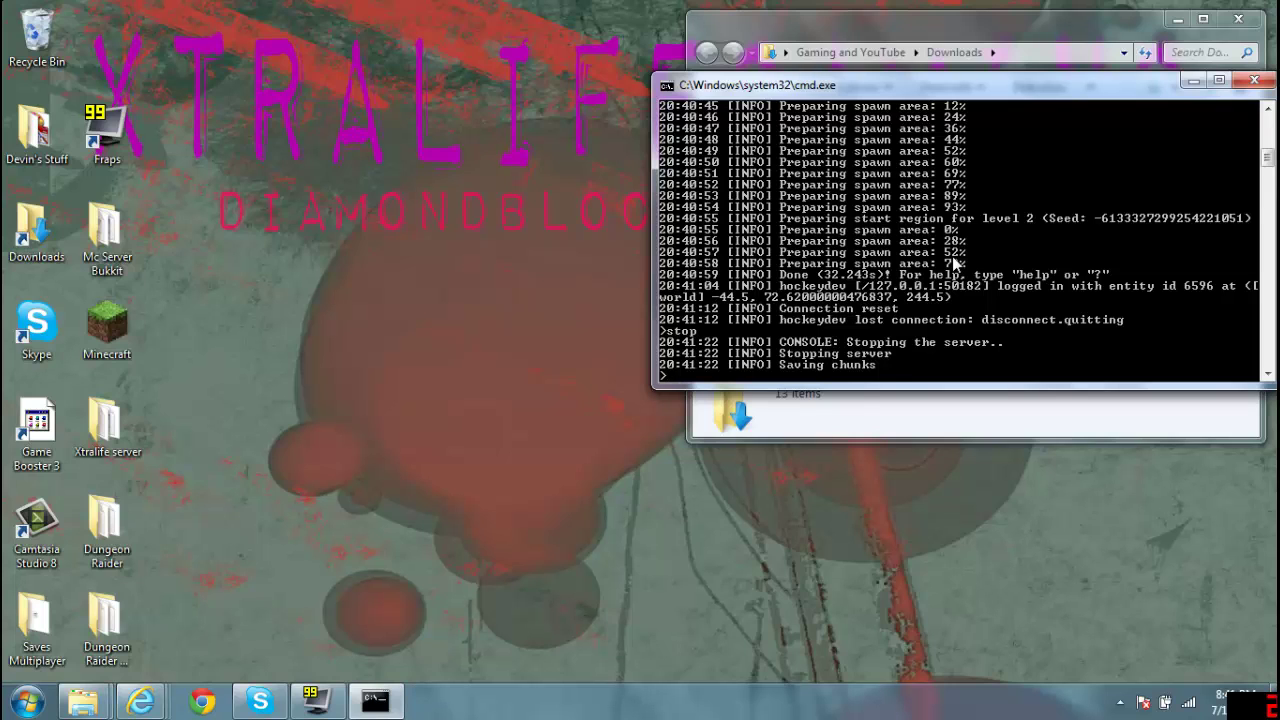
{"action": "key", "text": "Return"}
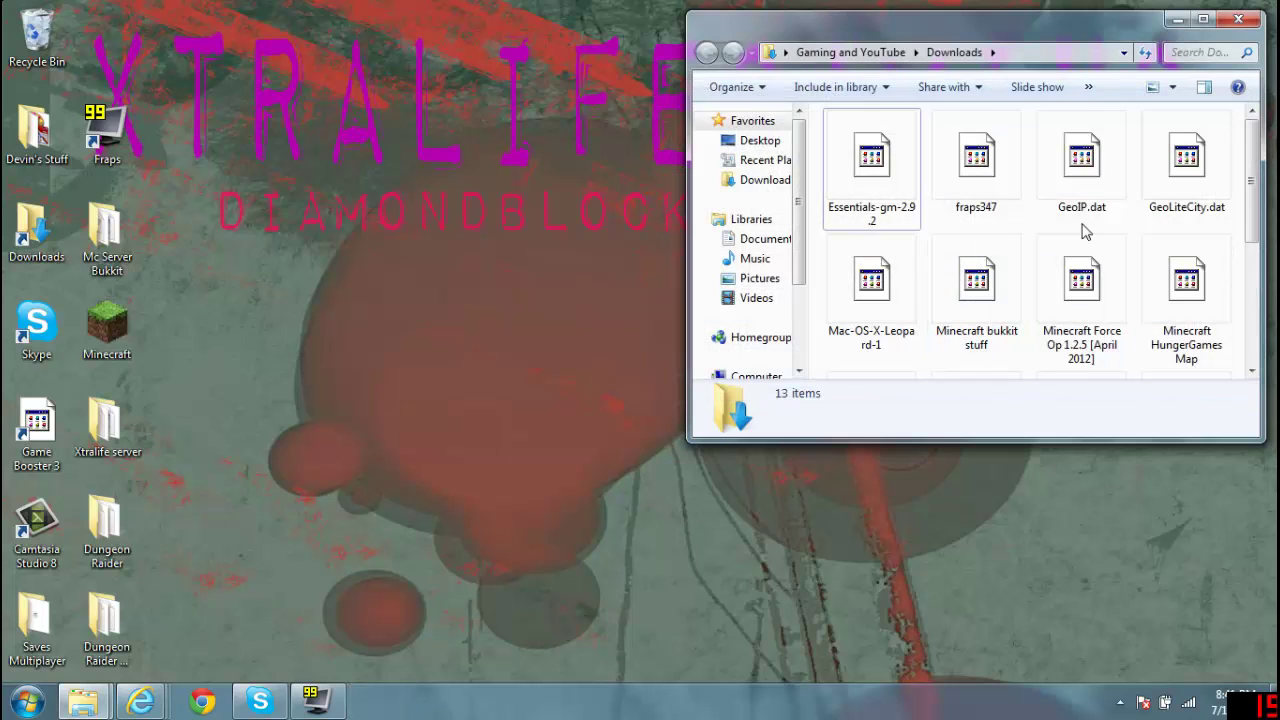
Step: Close the Downloads window, restore the Mc Server Bukkit folder and move its window toward the middle of the desktop
{"action": "left_click", "coordinate": [1238, 19]}
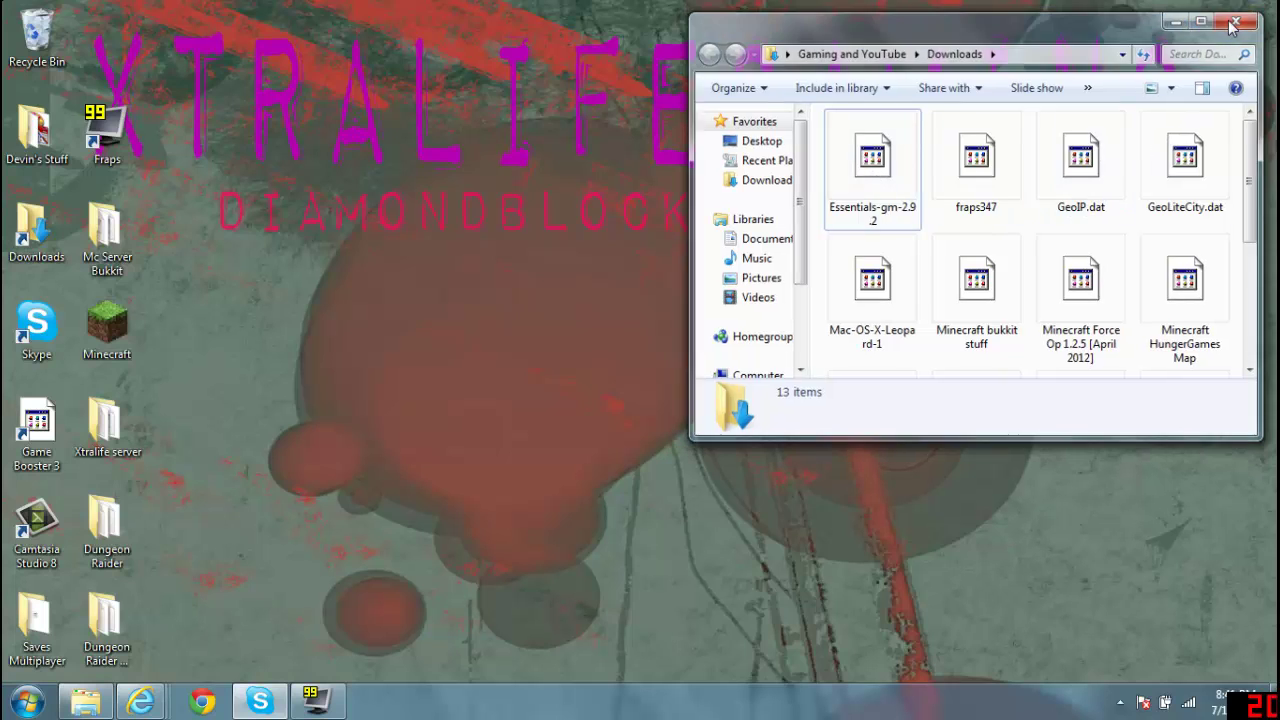
{"action": "left_click", "coordinate": [86, 702]}
{"action": "left_click_drag", "start_coordinate": [257, 40], "coordinate": [549, 76]}
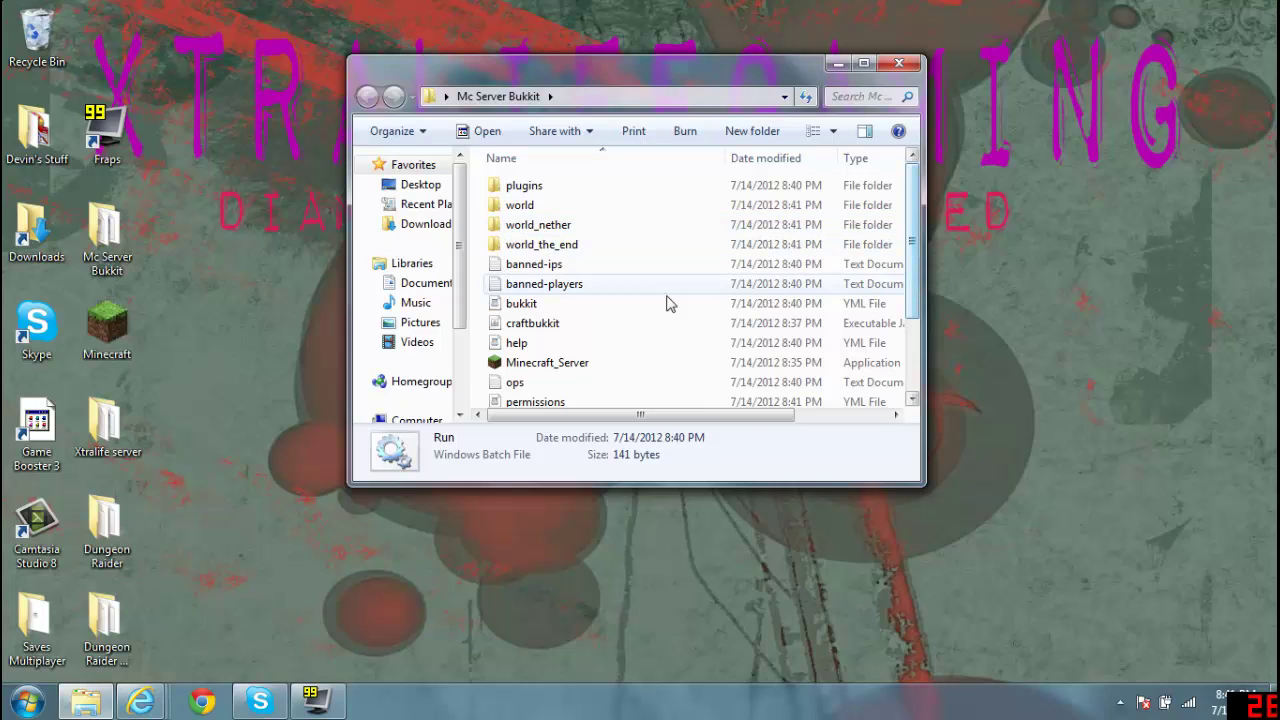
Step: Open the server properties file from the Mc Server Bukkit folder and look over its world, flight and port entries
{"action": "scroll", "coordinate": [871, 277], "scroll_direction": "down", "scroll_amount": 2}
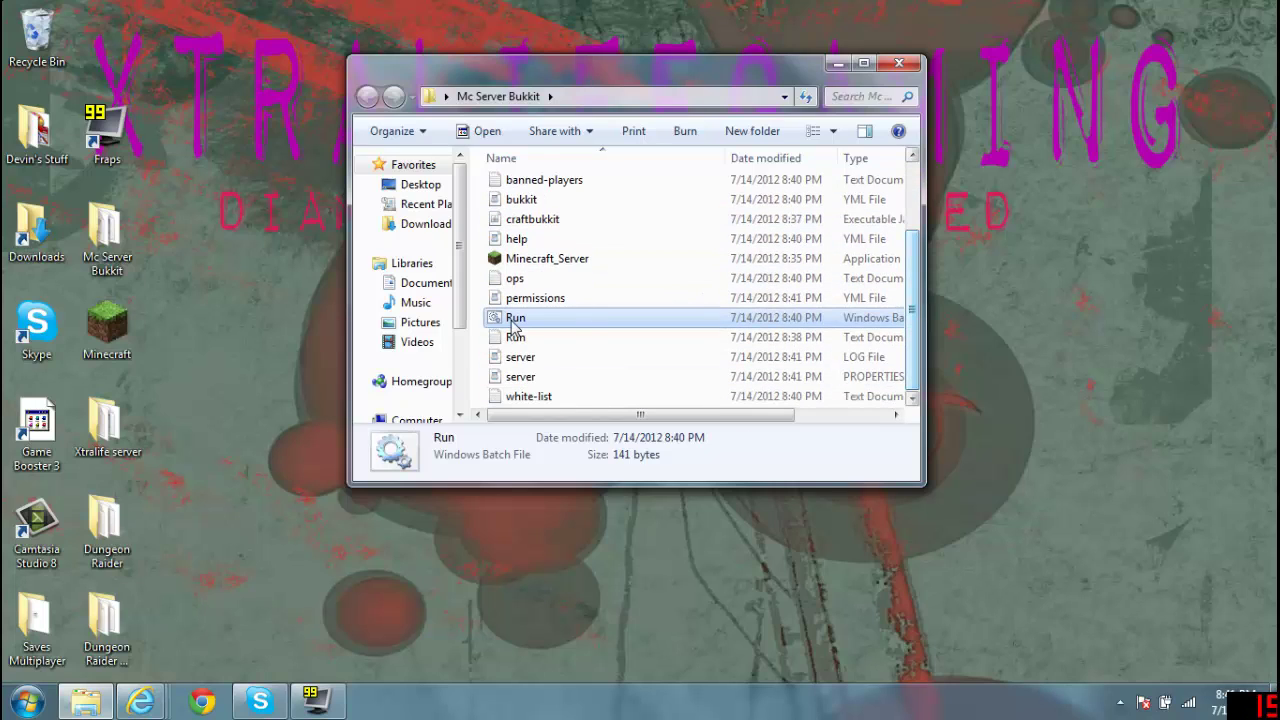
{"action": "left_click", "coordinate": [543, 377]}
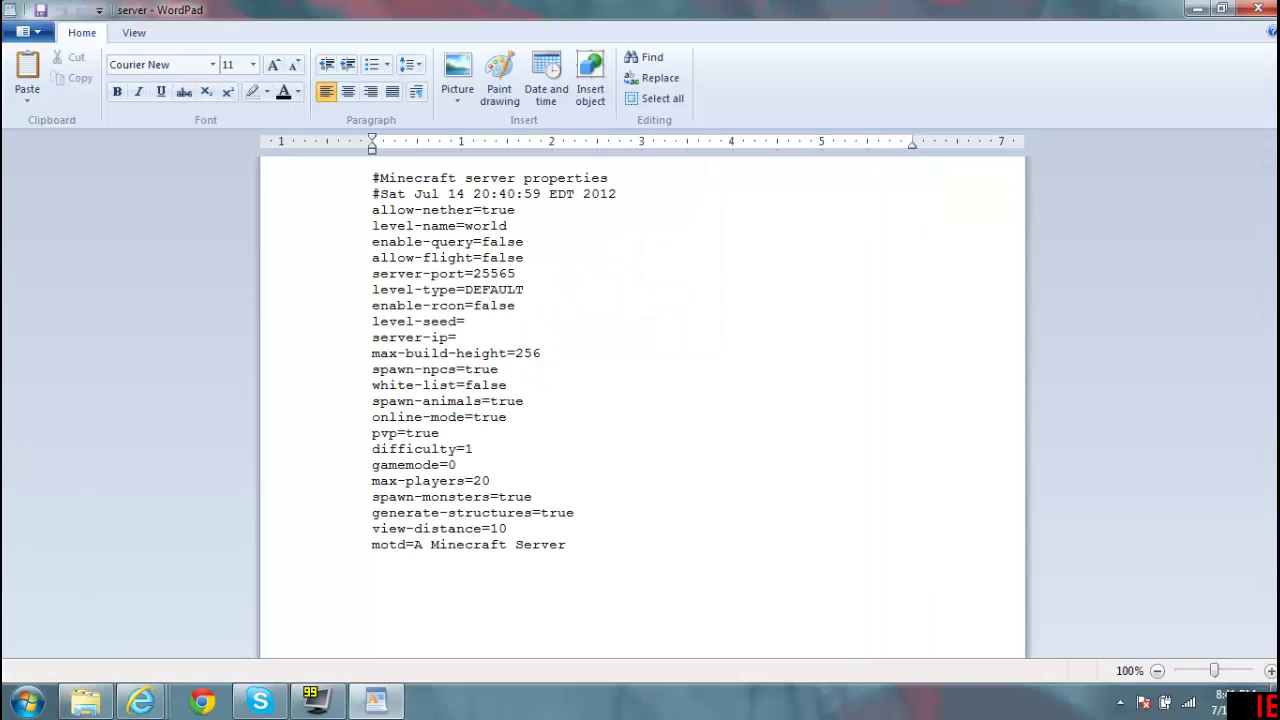
{"action": "left_click_drag", "start_coordinate": [516, 210], "coordinate": [524, 290]}
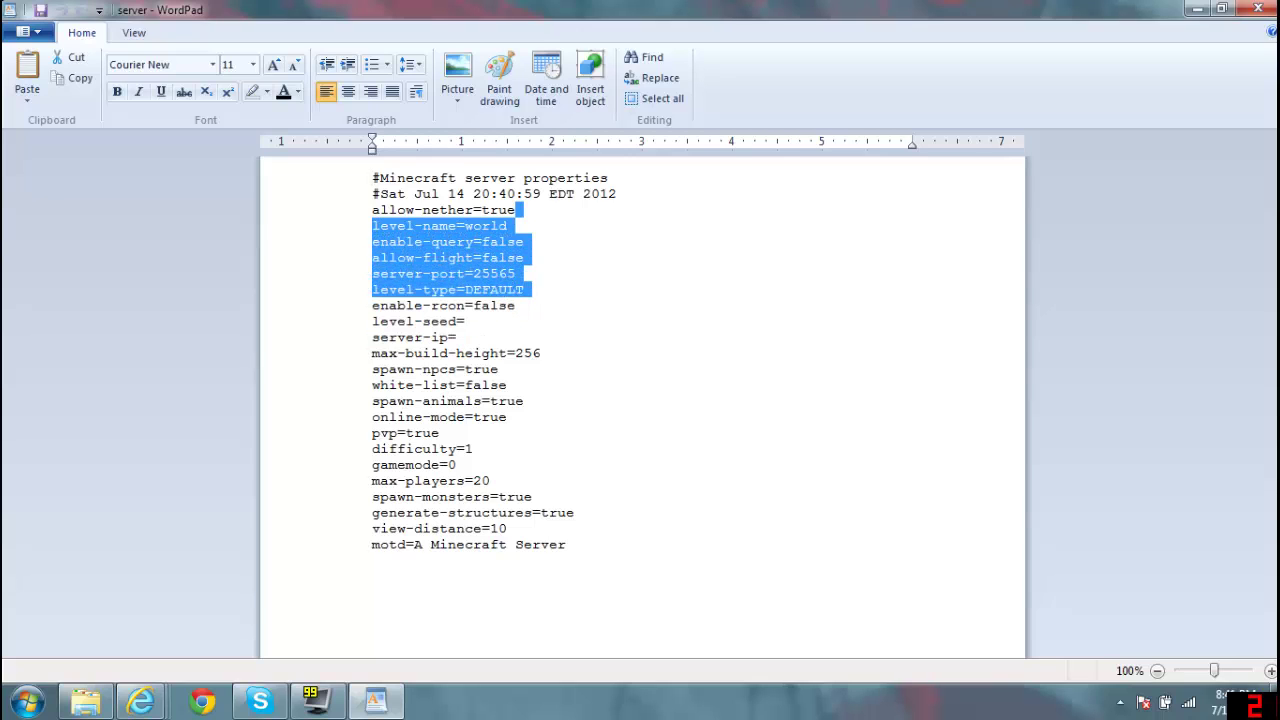
{"action": "left_click", "coordinate": [516, 273]}
{"action": "left_click", "coordinate": [524, 258]}
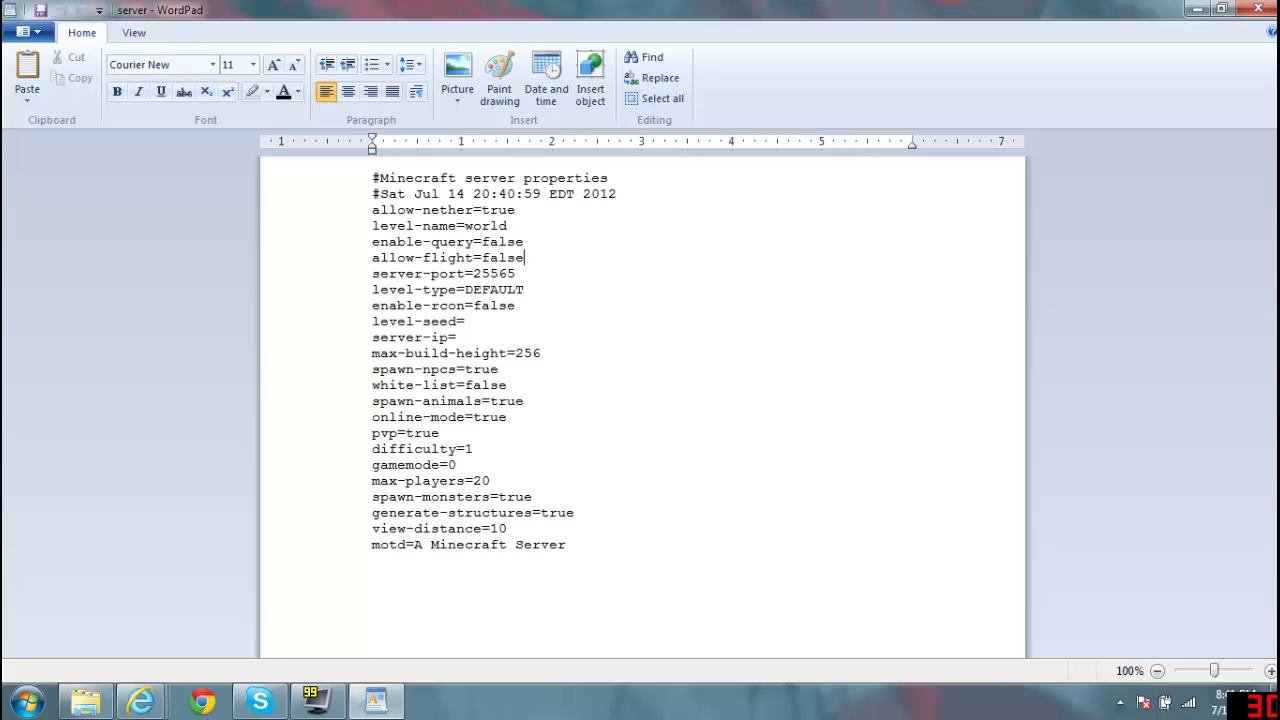
Step: Try spawn-animals=false in the server properties, and close the file without saving the change
{"action": "left_click_drag", "start_coordinate": [516, 401], "coordinate": [497, 401]}
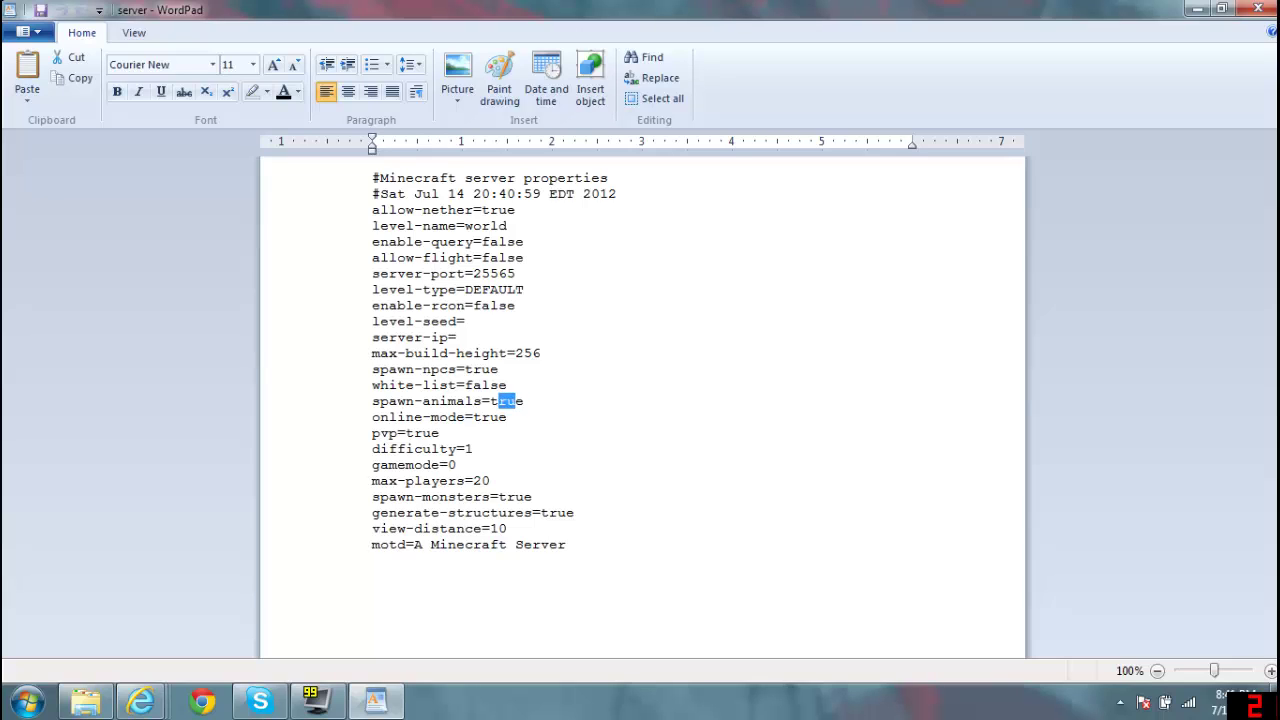
{"action": "double_click", "coordinate": [507, 401]}
{"action": "type", "text": "false"}
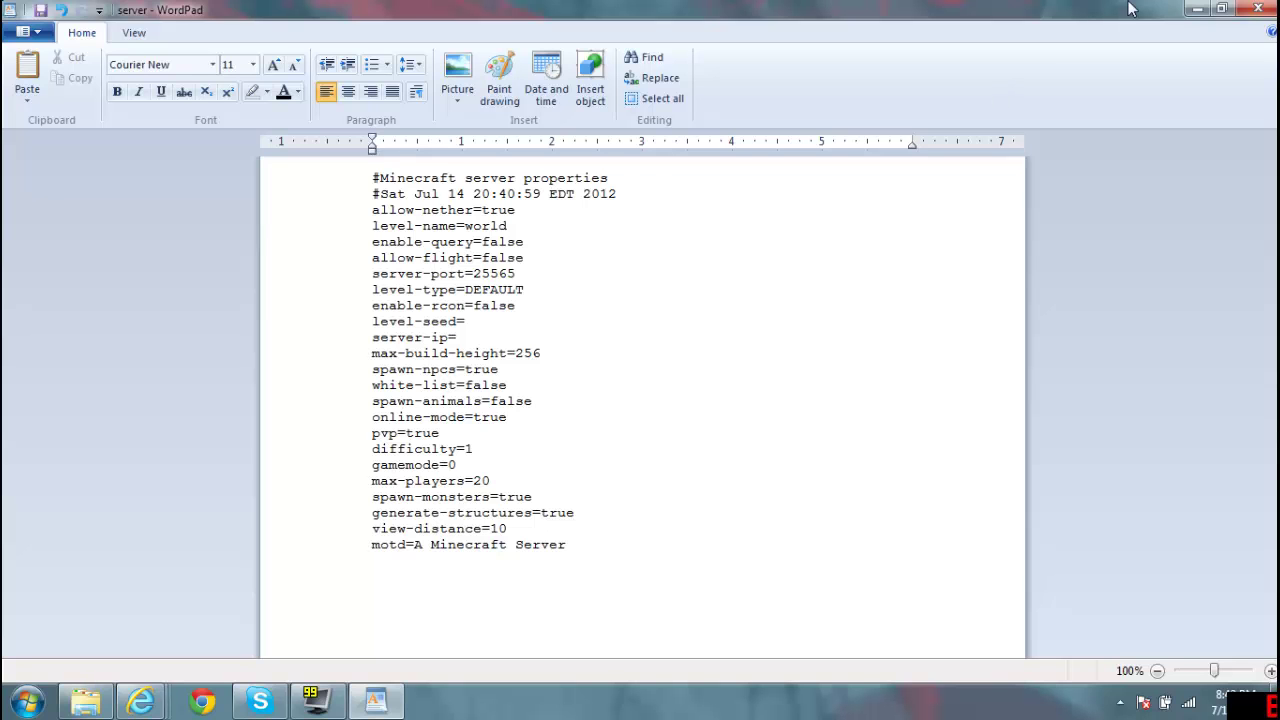
{"action": "left_click", "coordinate": [1258, 9]}
{"action": "left_click", "coordinate": [698, 369]}
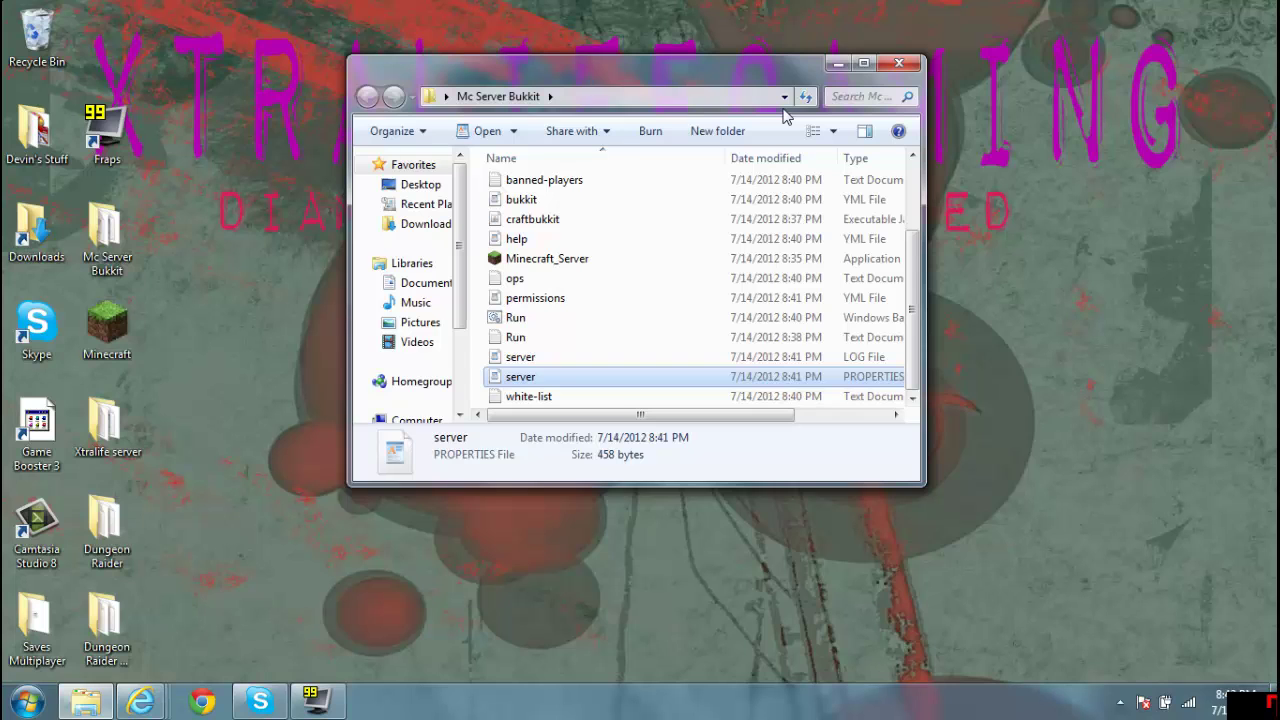
Step: Close the Mc Server Bukkit folder and switch to the router's page at 192.168.1.254 in Internet Explorer
{"action": "left_click", "coordinate": [898, 63]}
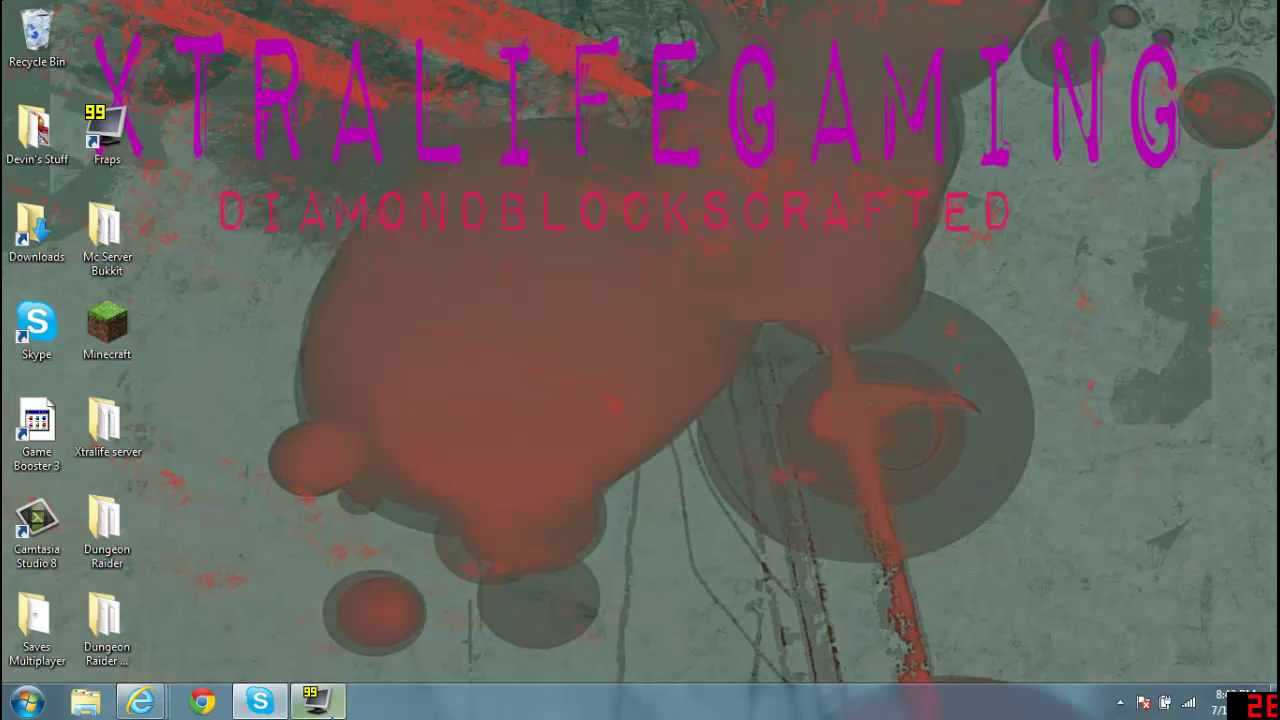
{"action": "mouse_move", "coordinate": [140, 703]}
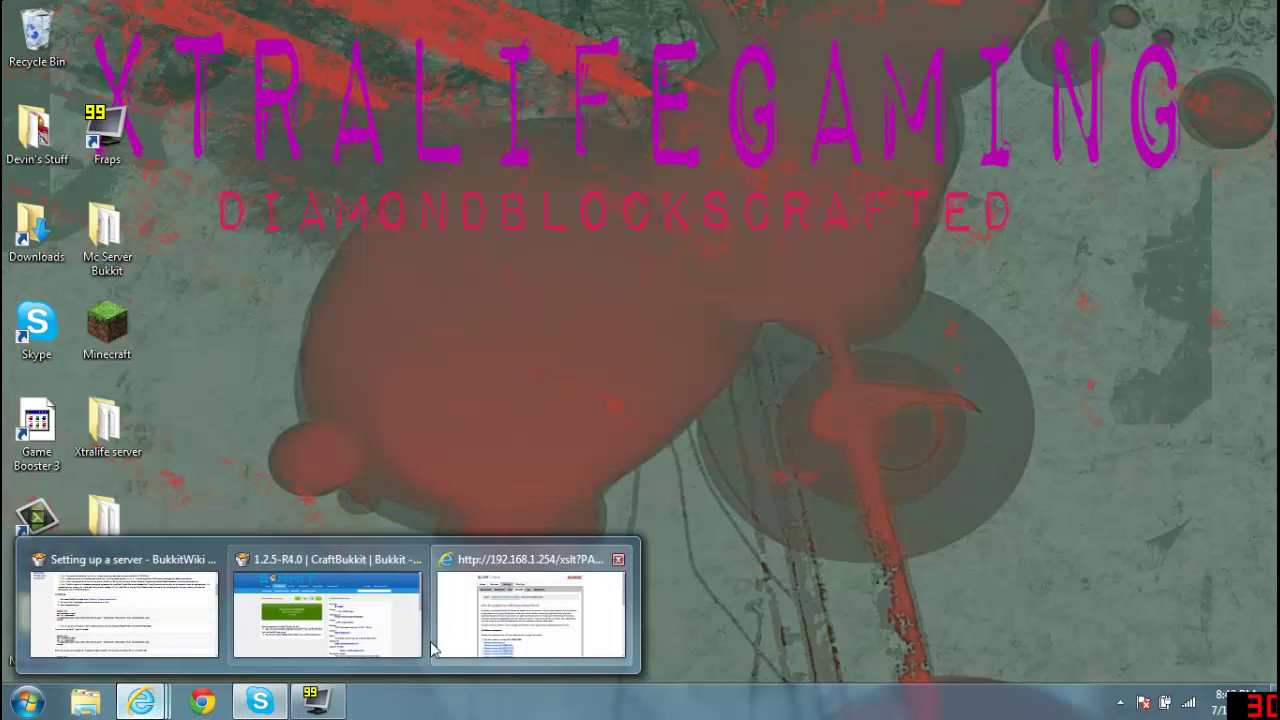
{"action": "left_click", "coordinate": [500, 610]}
Step: Choose the server's PC as the firewall host computer and open the form for a new user-defined application
{"action": "scroll", "coordinate": [620, 321], "scroll_direction": "down", "scroll_amount": 5}
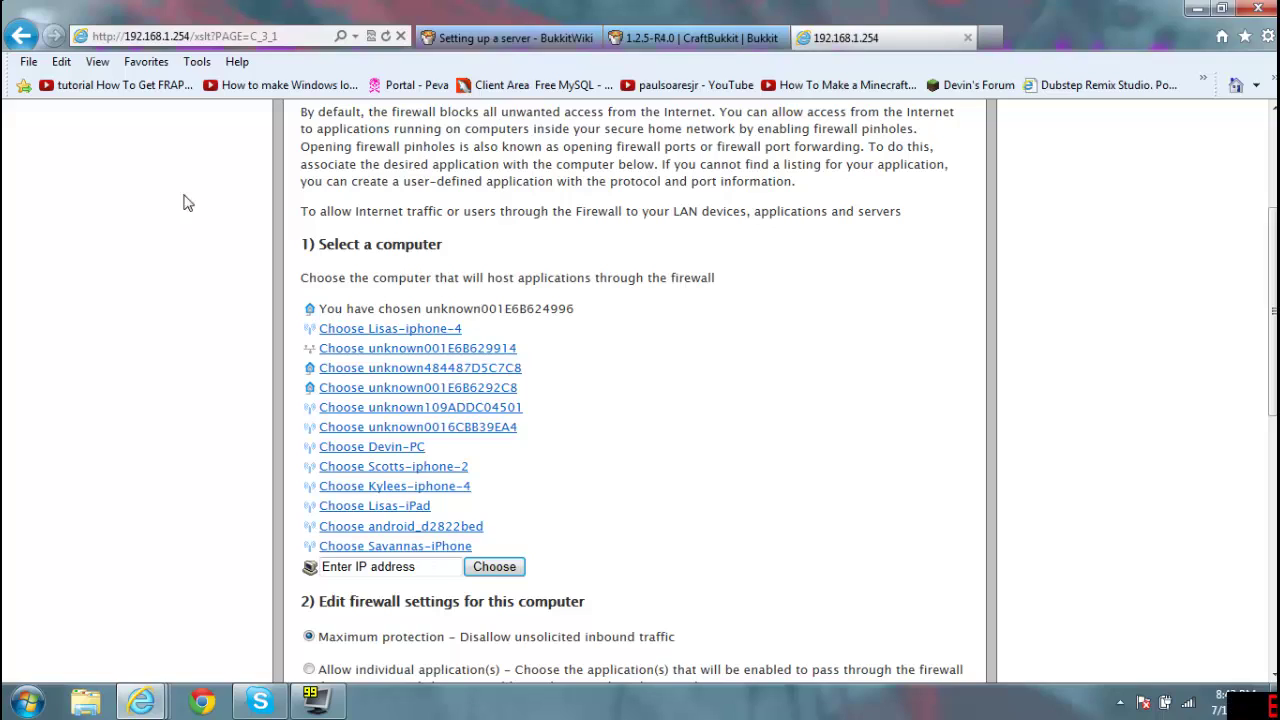
{"action": "left_click", "coordinate": [373, 452]}
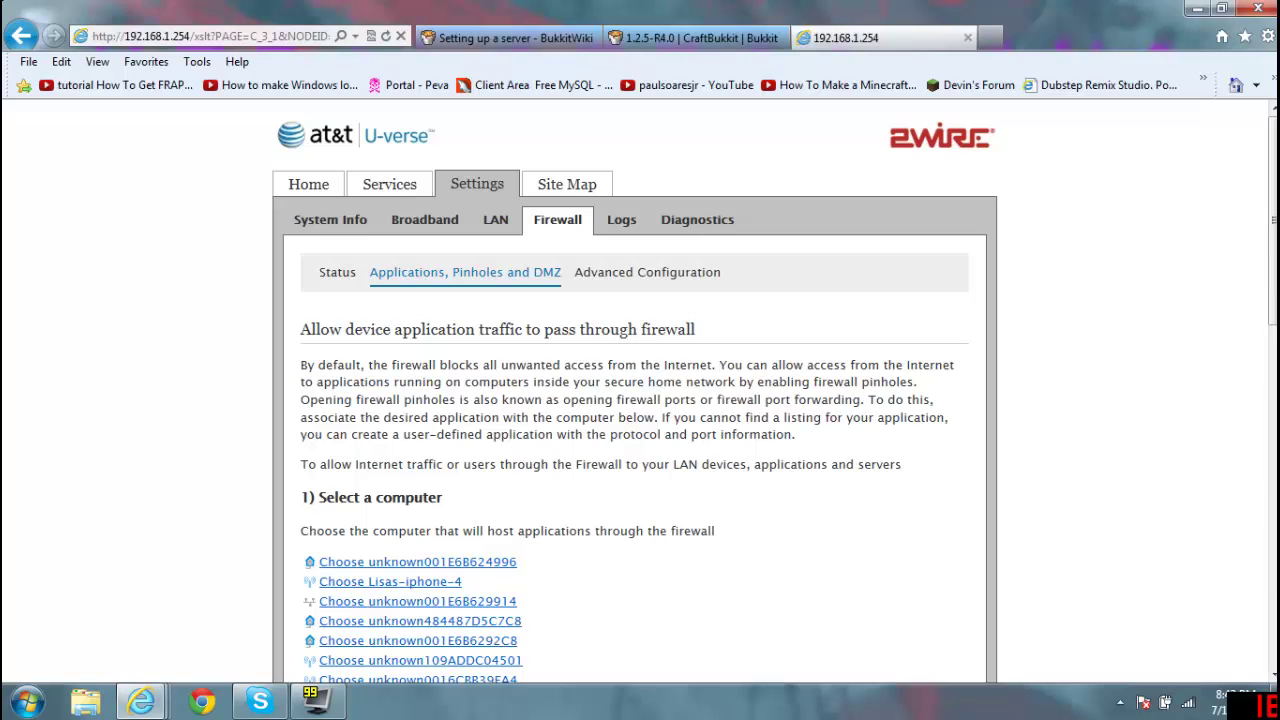
{"action": "scroll", "coordinate": [640, 400], "scroll_direction": "down", "scroll_amount": 5}
{"action": "scroll", "coordinate": [543, 522], "scroll_direction": "down", "scroll_amount": 2}
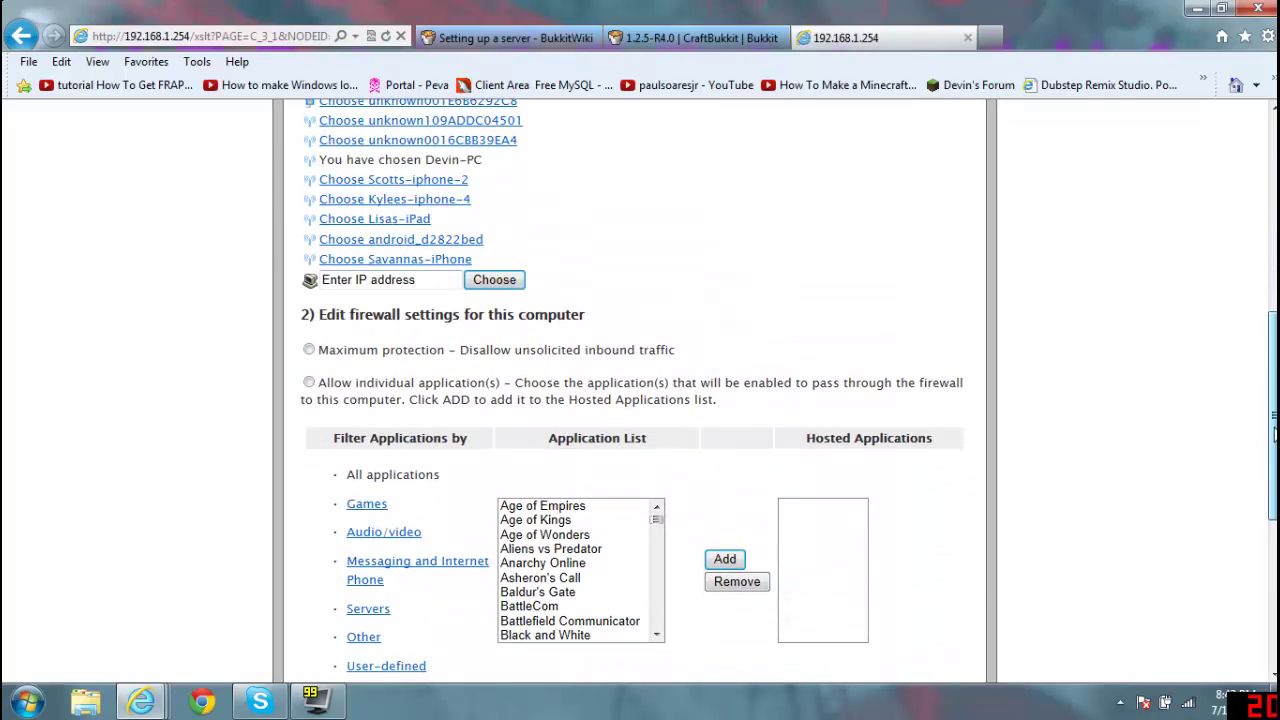
{"action": "scroll", "coordinate": [640, 400], "scroll_direction": "down", "scroll_amount": 3}
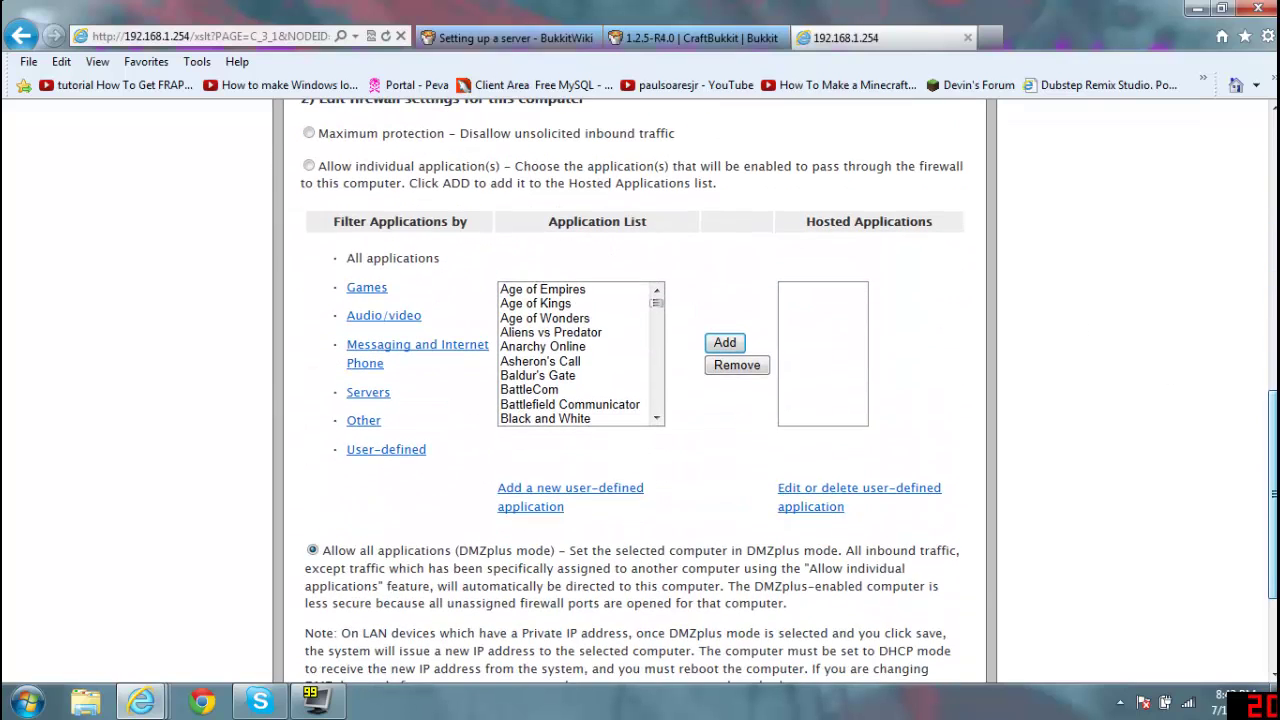
{"action": "left_click_drag", "start_coordinate": [1272, 511], "coordinate": [1272, 510]}
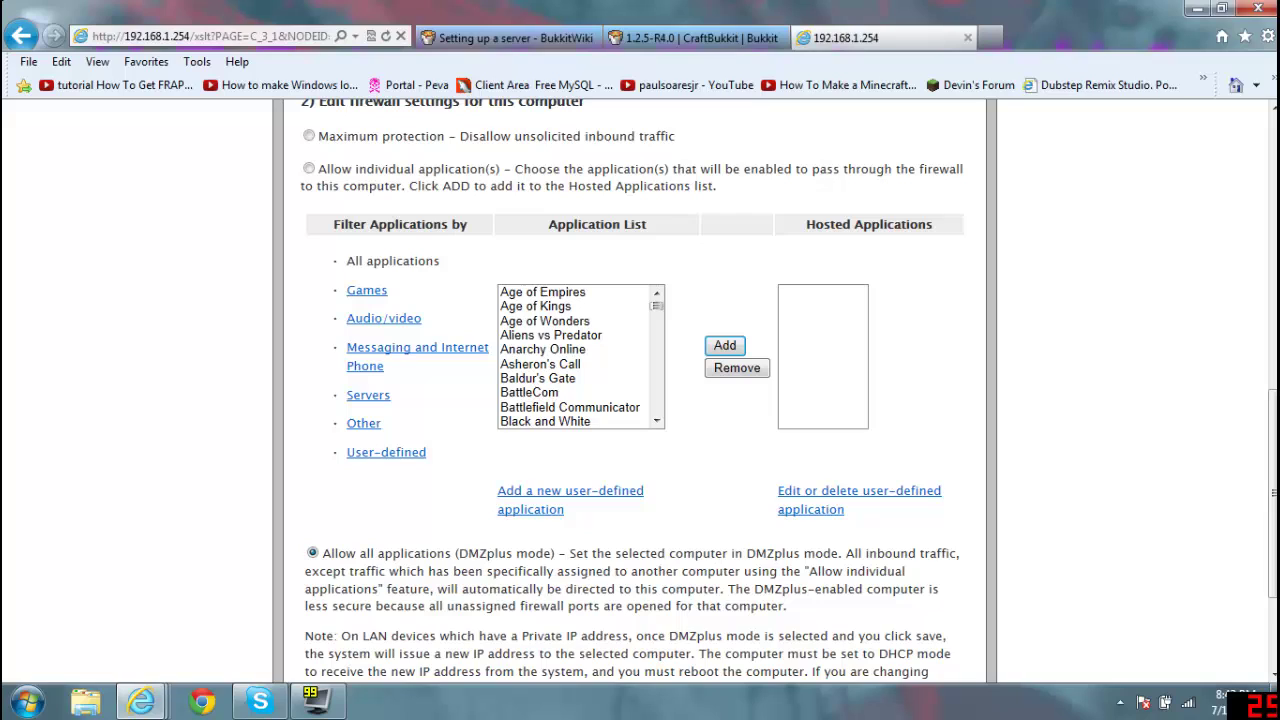
{"action": "left_click", "coordinate": [537, 512]}
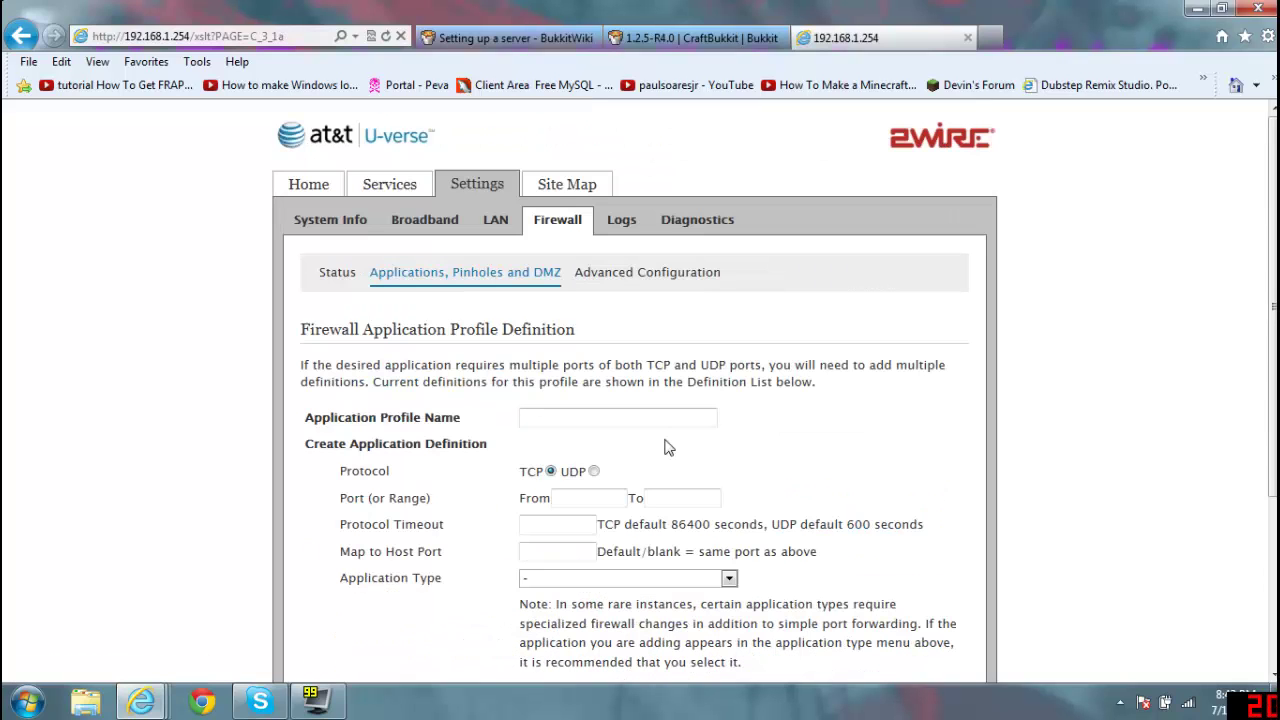
Step: Name the application profile "Minecraft Bukkit server" and place the cursor in the starting port field
{"action": "left_click", "coordinate": [642, 420]}
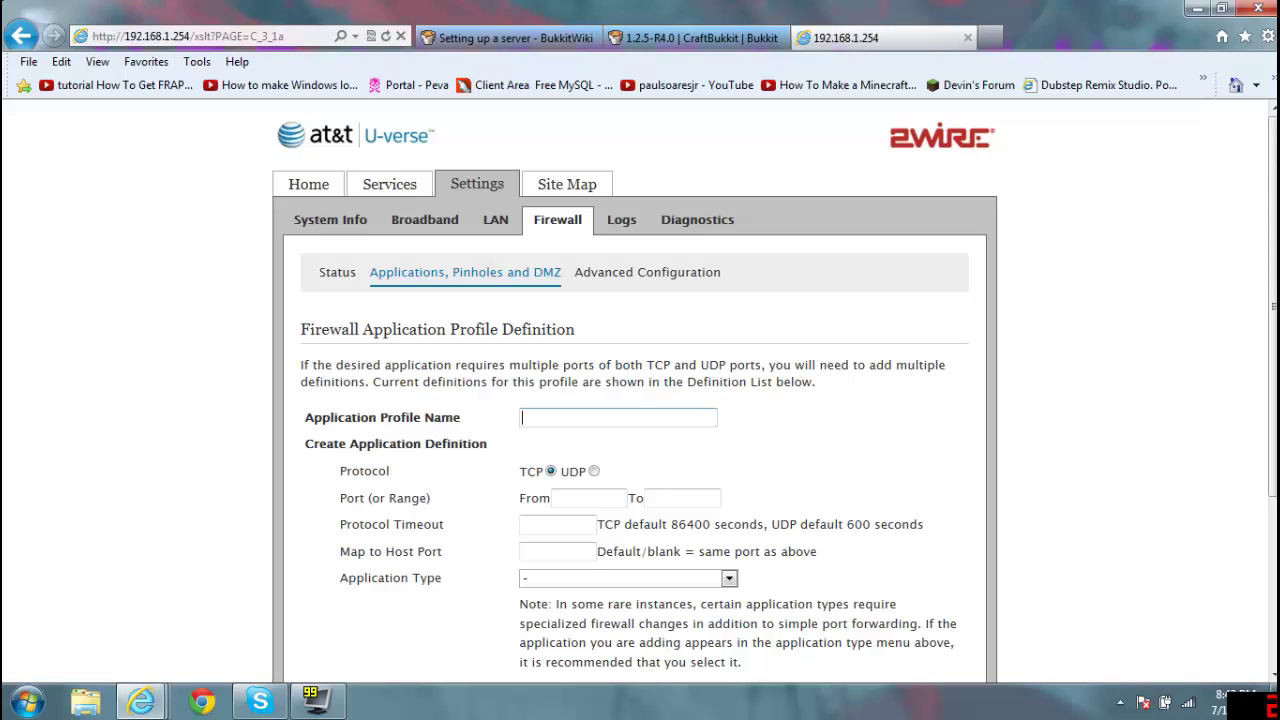
{"action": "type", "text": "Mine"}
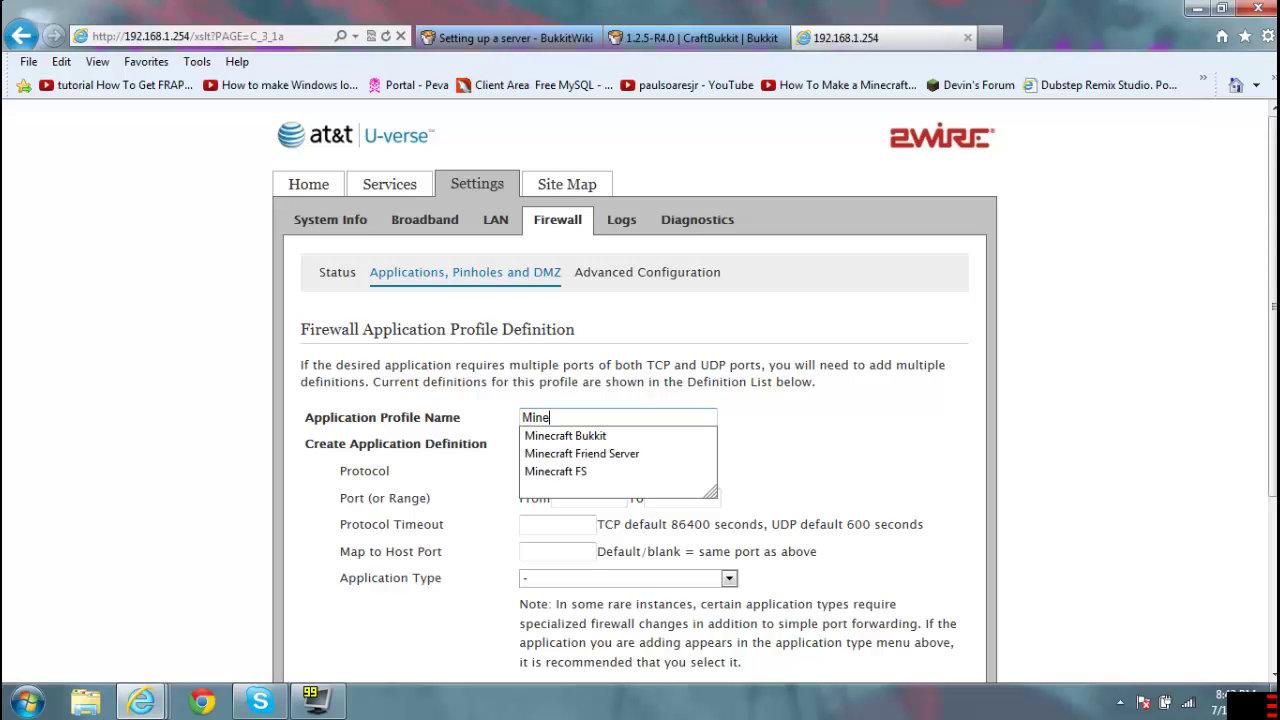
{"action": "type", "text": "craft Bukkit"}
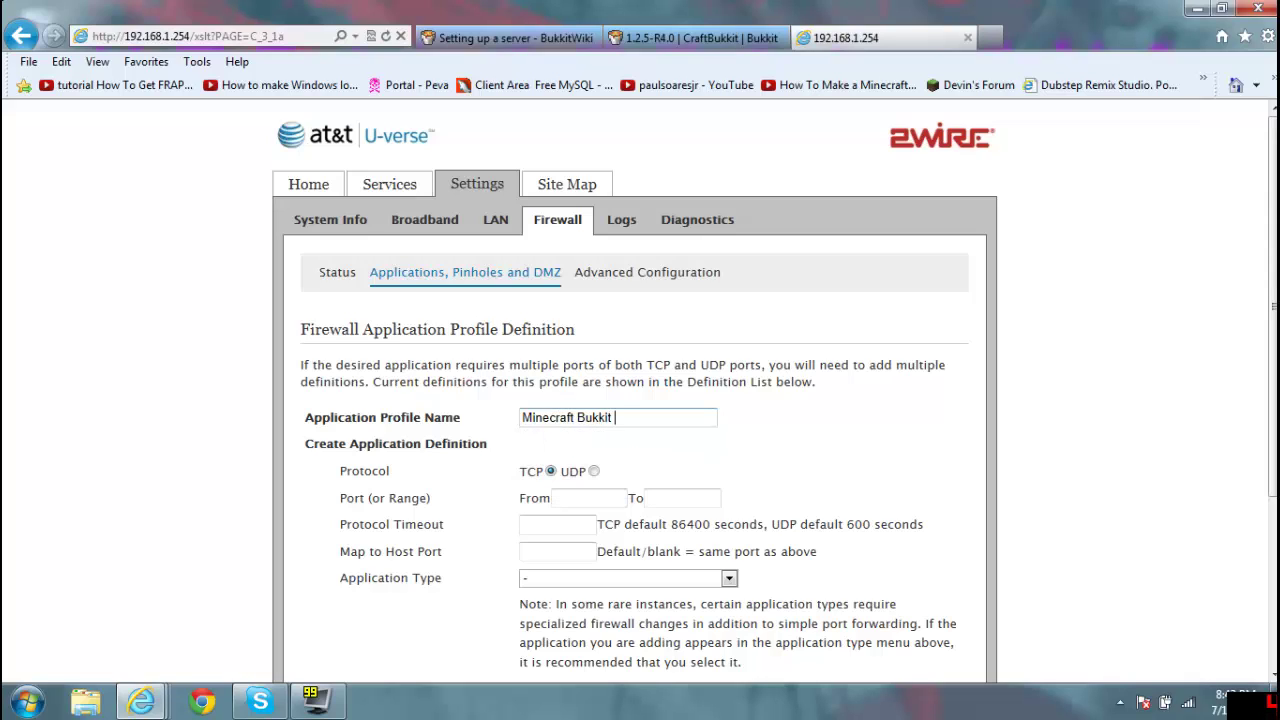
{"action": "type", "text": " server"}
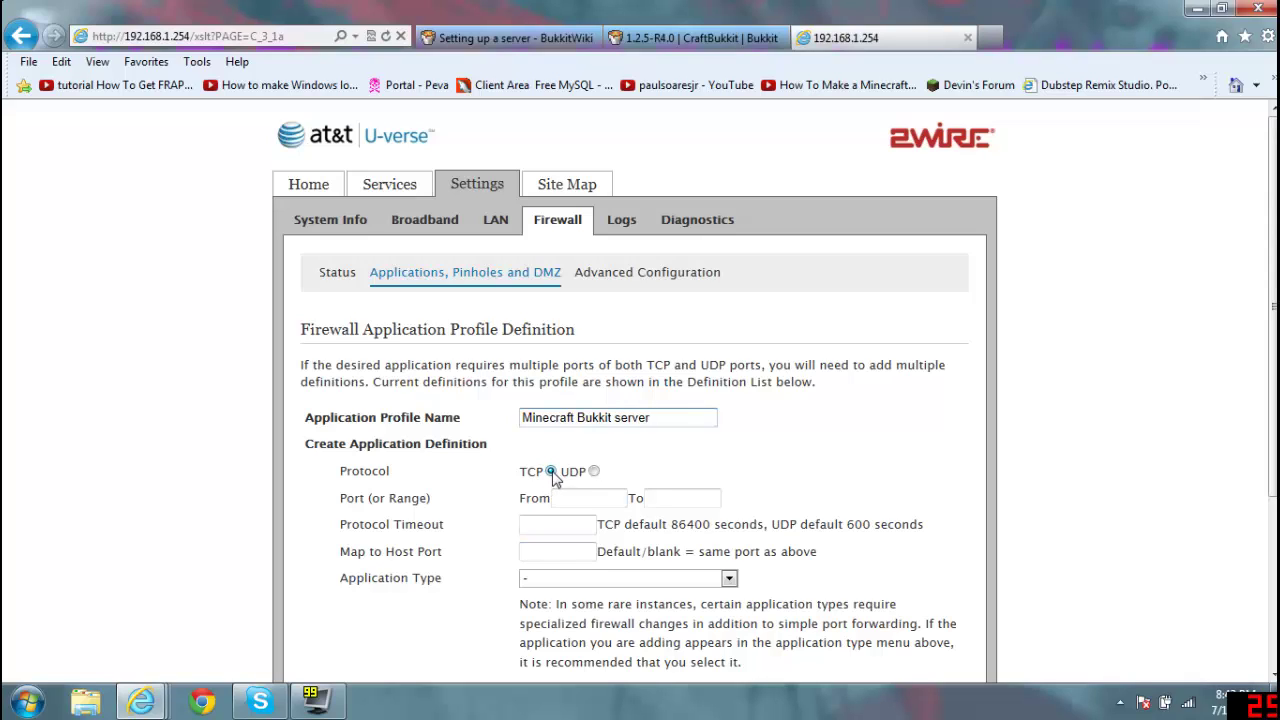
{"action": "left_click", "coordinate": [576, 497]}
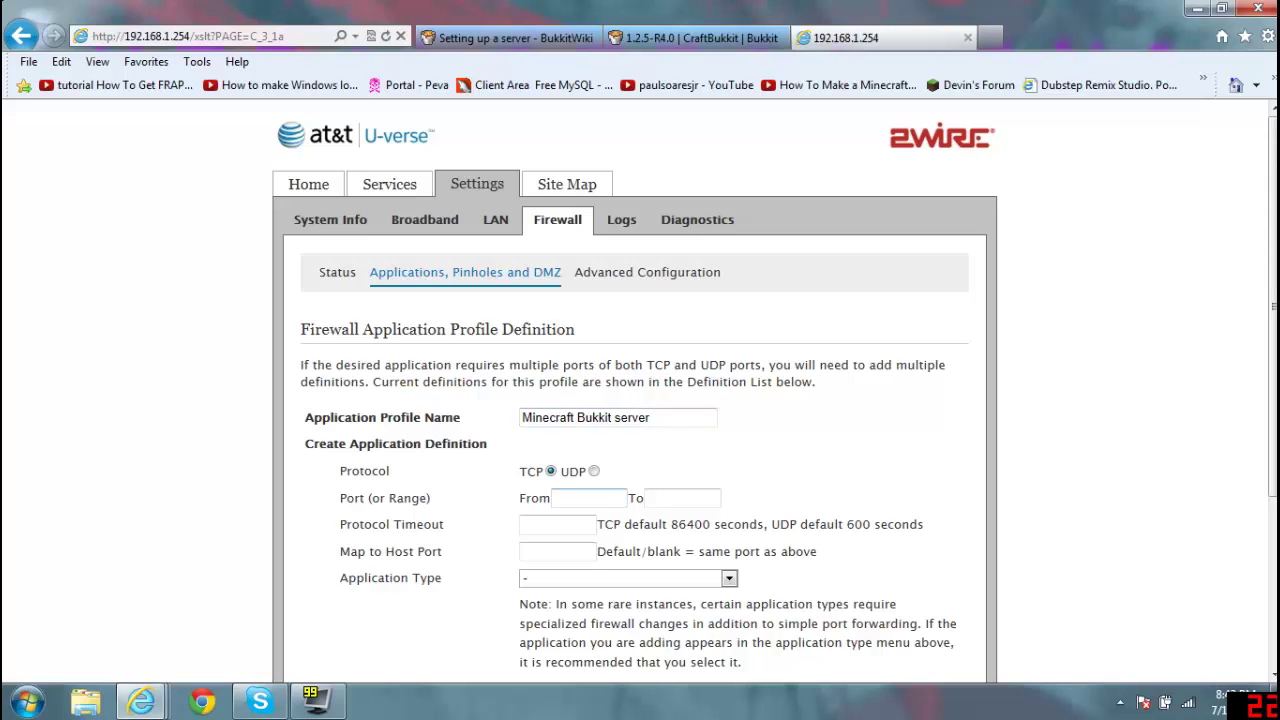
{"action": "type", "text": "2"}
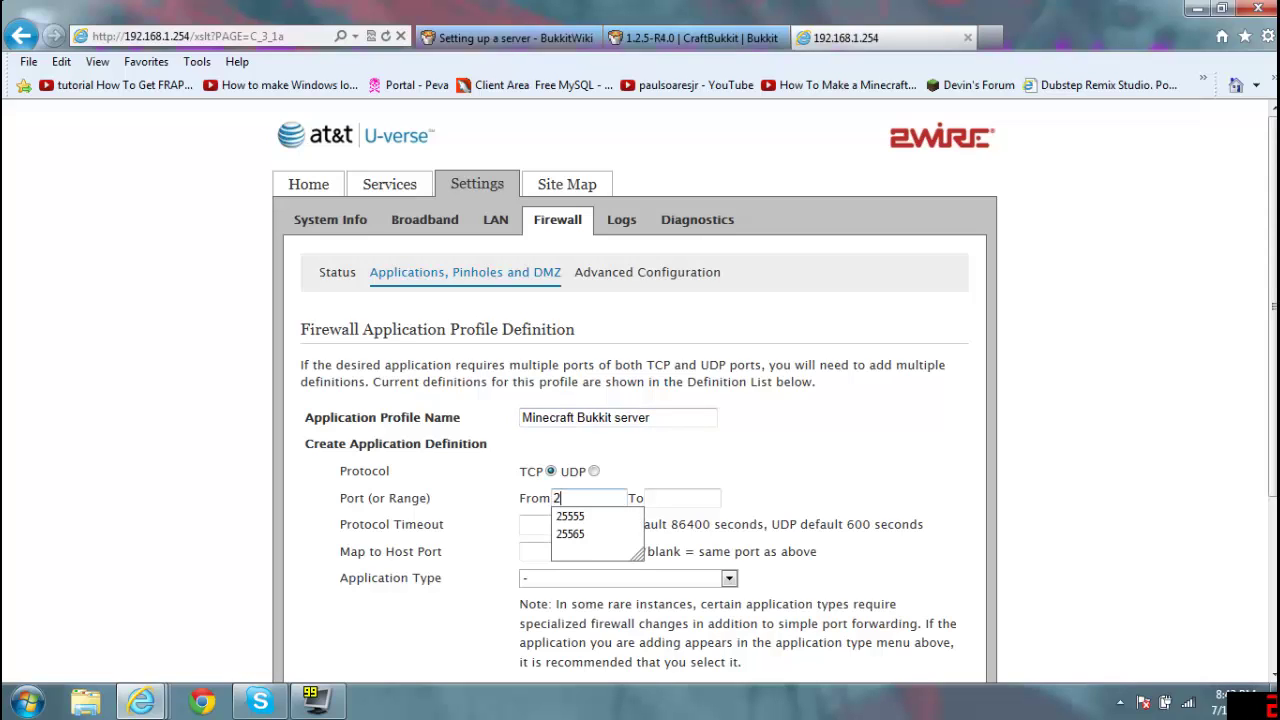
{"action": "type", "text": "5565"}
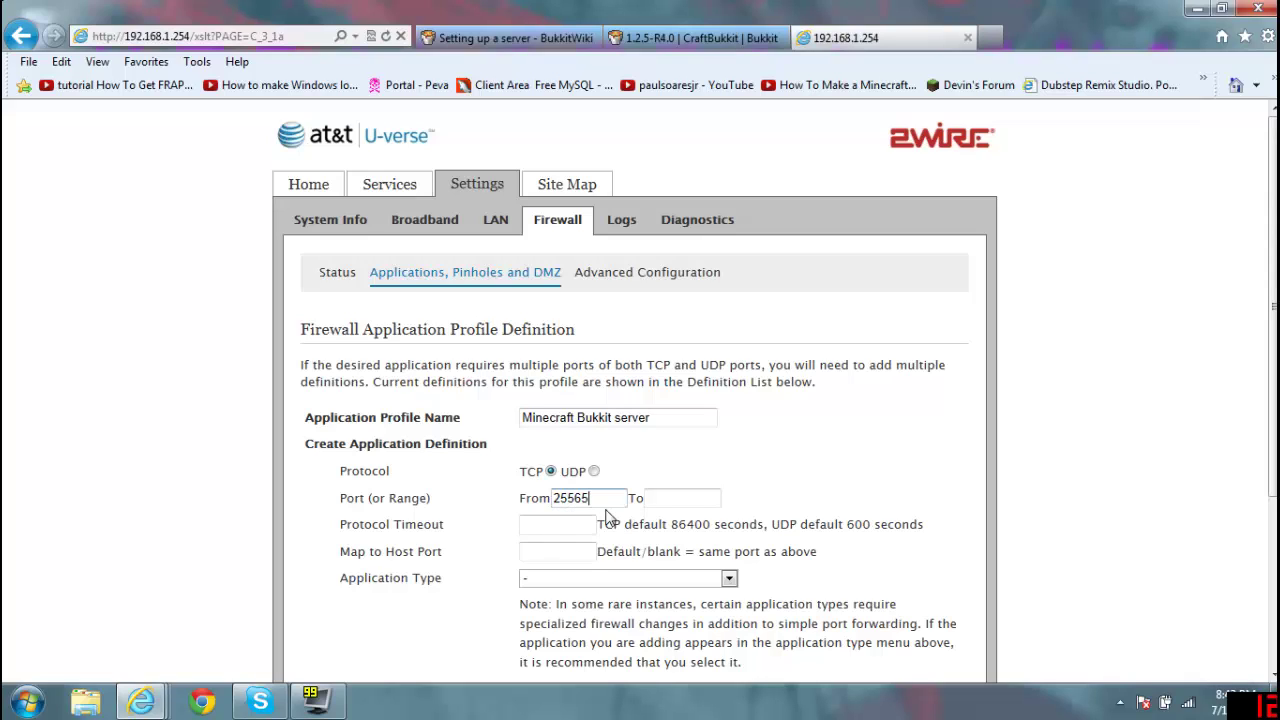
{"action": "key", "text": "BackSpace"}
{"action": "key", "text": "BackSpace"}
{"action": "key", "text": "BackSpace"}
{"action": "key", "text": "BackSpace"}
{"action": "key", "text": "BackSpace"}
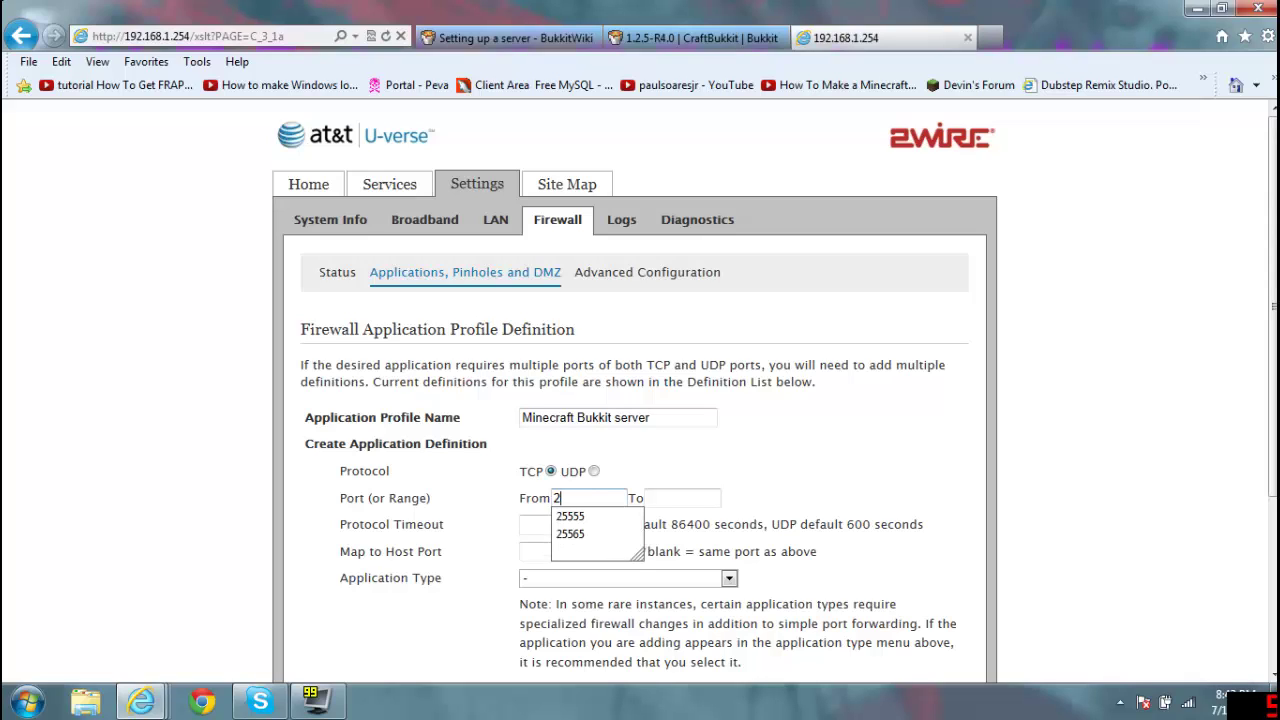
Step: Set the TCP port range of the application definition from 25575 to 25575
{"action": "type", "text": "2555"}
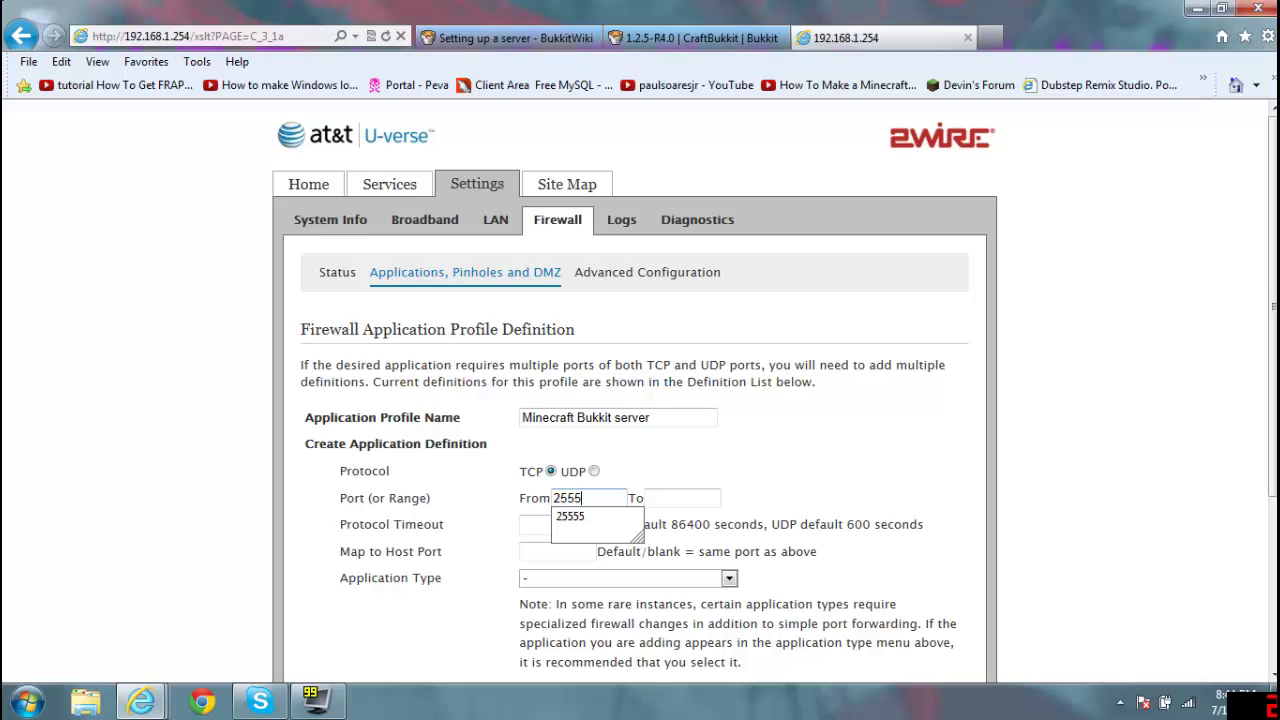
{"action": "key", "text": "BackSpace"}
{"action": "key", "text": "BackSpace"}
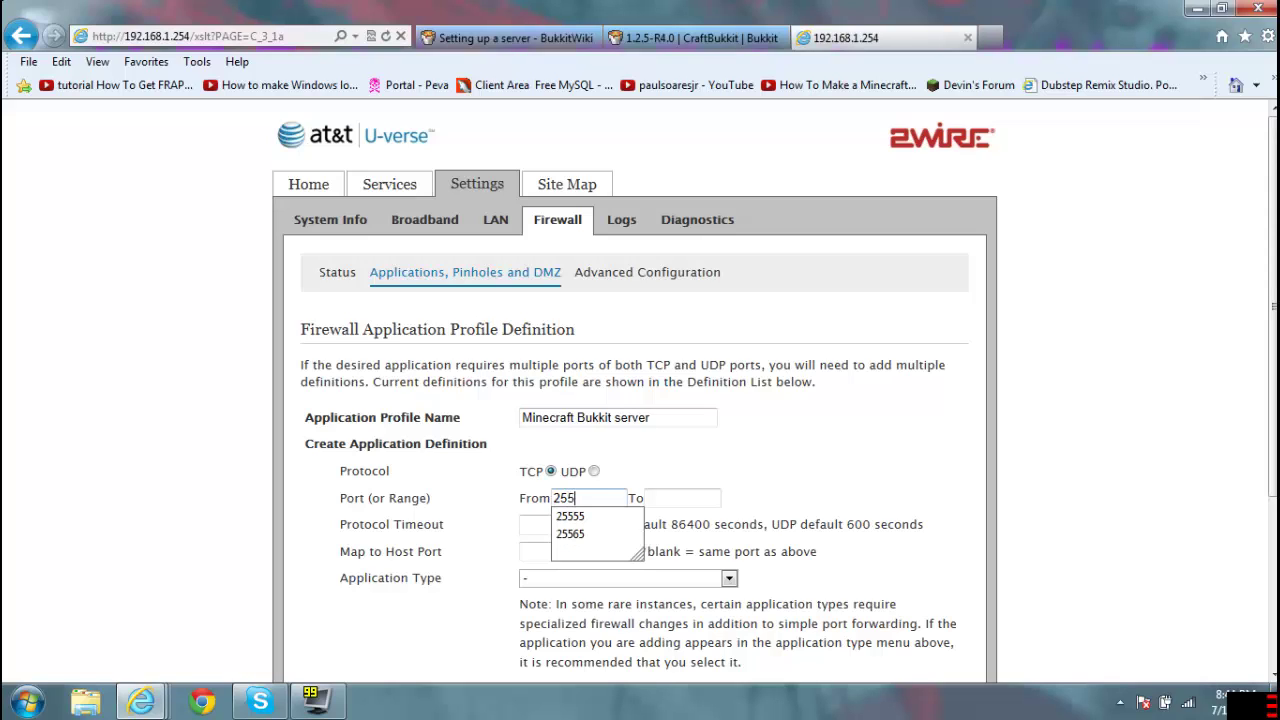
{"action": "type", "text": "575"}
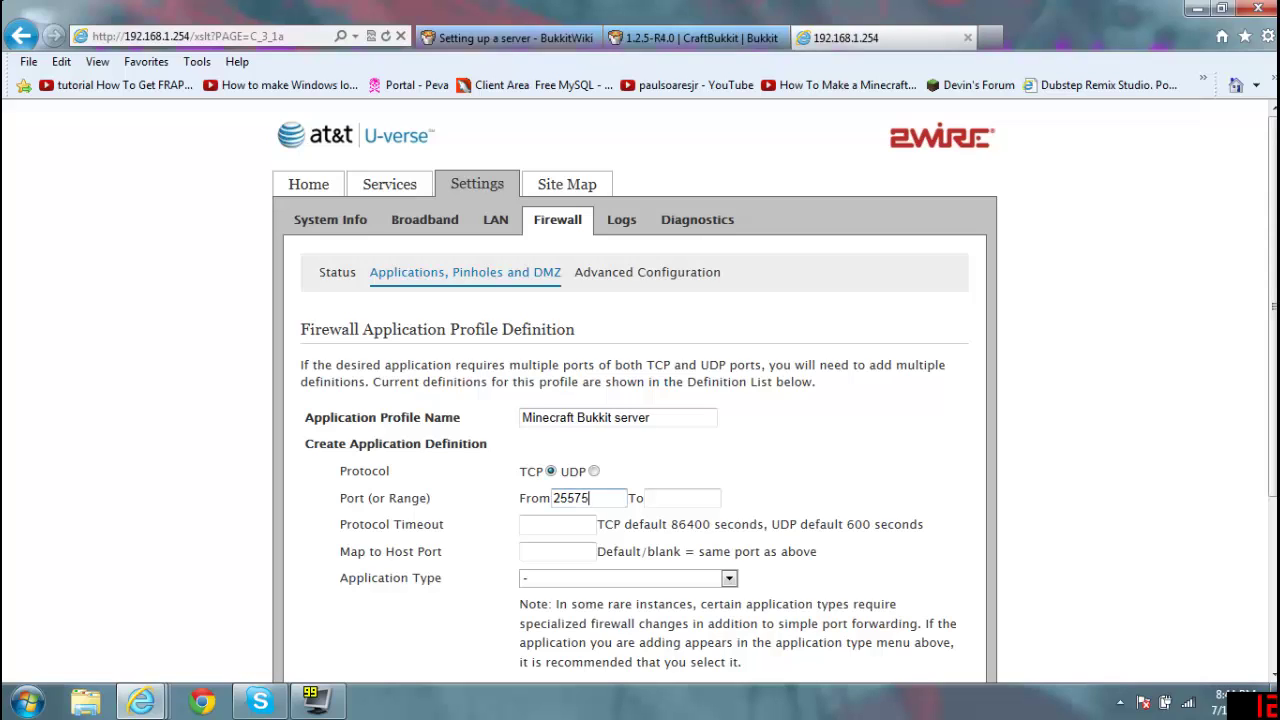
{"action": "key", "text": "Tab"}
{"action": "type", "text": "255"}
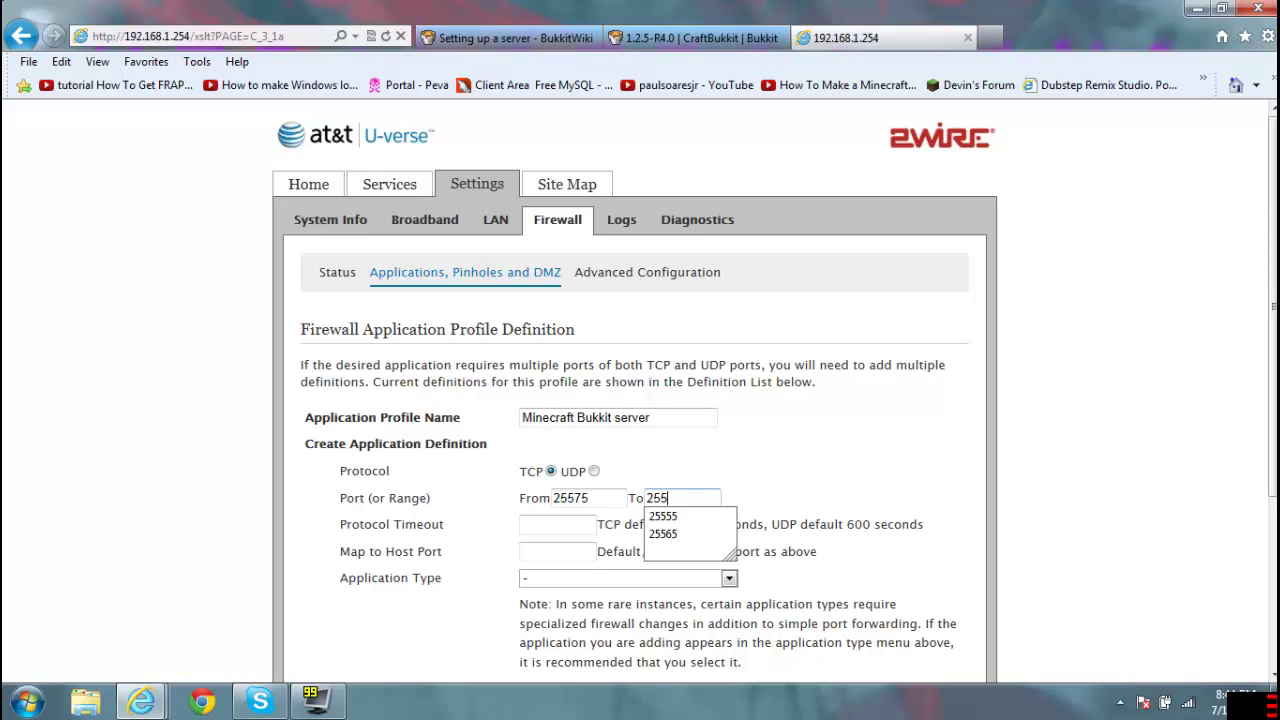
{"action": "type", "text": "75"}
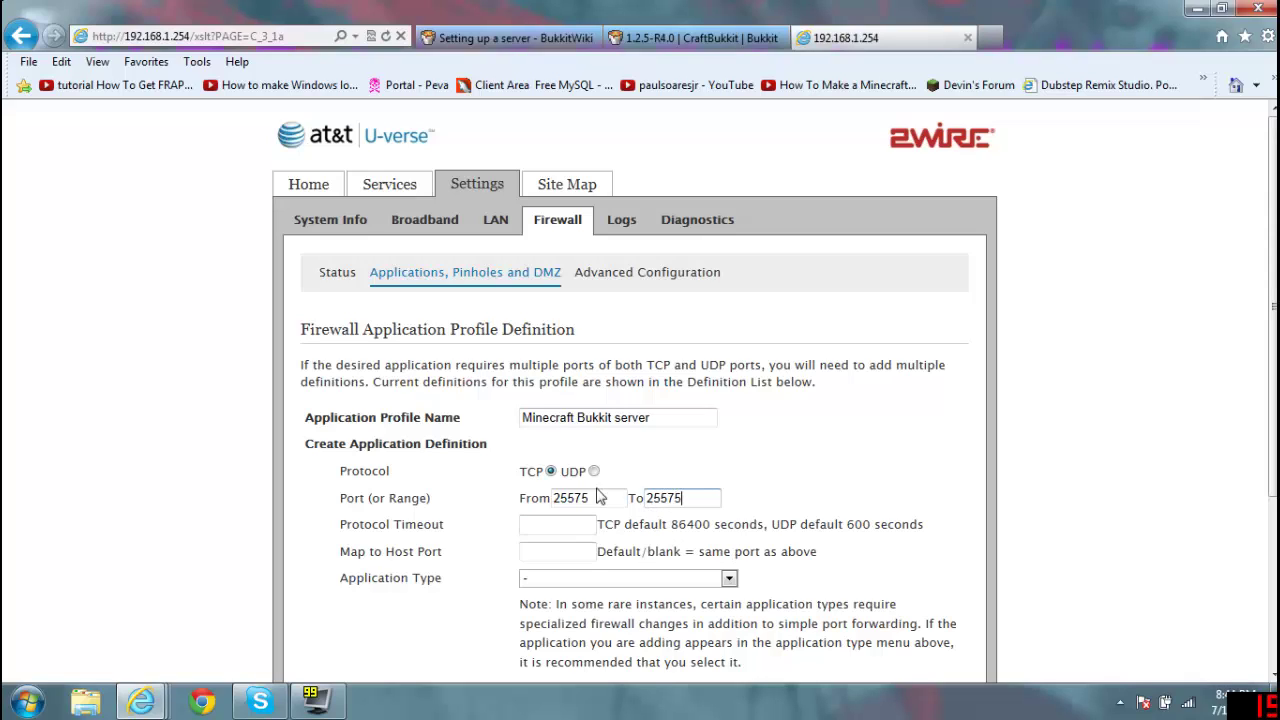
Step: Add the port definition to the list and log in to the router with its password
{"action": "scroll", "coordinate": [1150, 318], "scroll_direction": "down", "scroll_amount": 2}
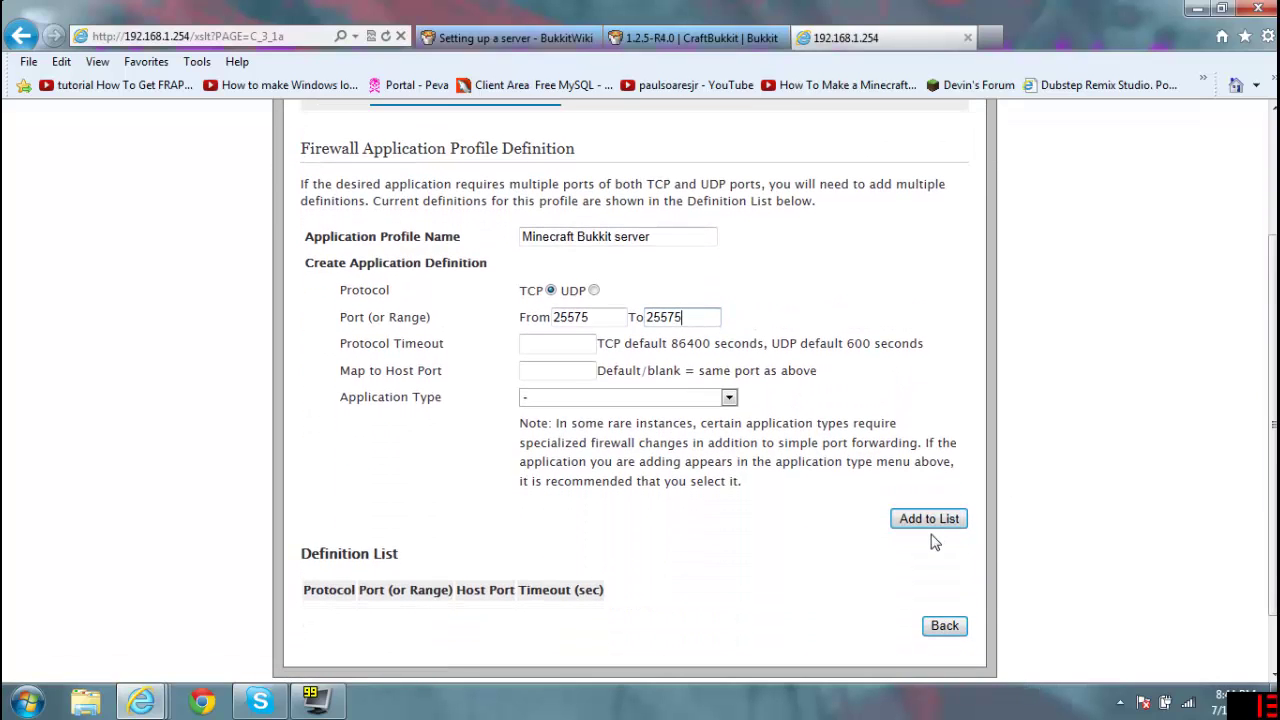
{"action": "left_click", "coordinate": [922, 522]}
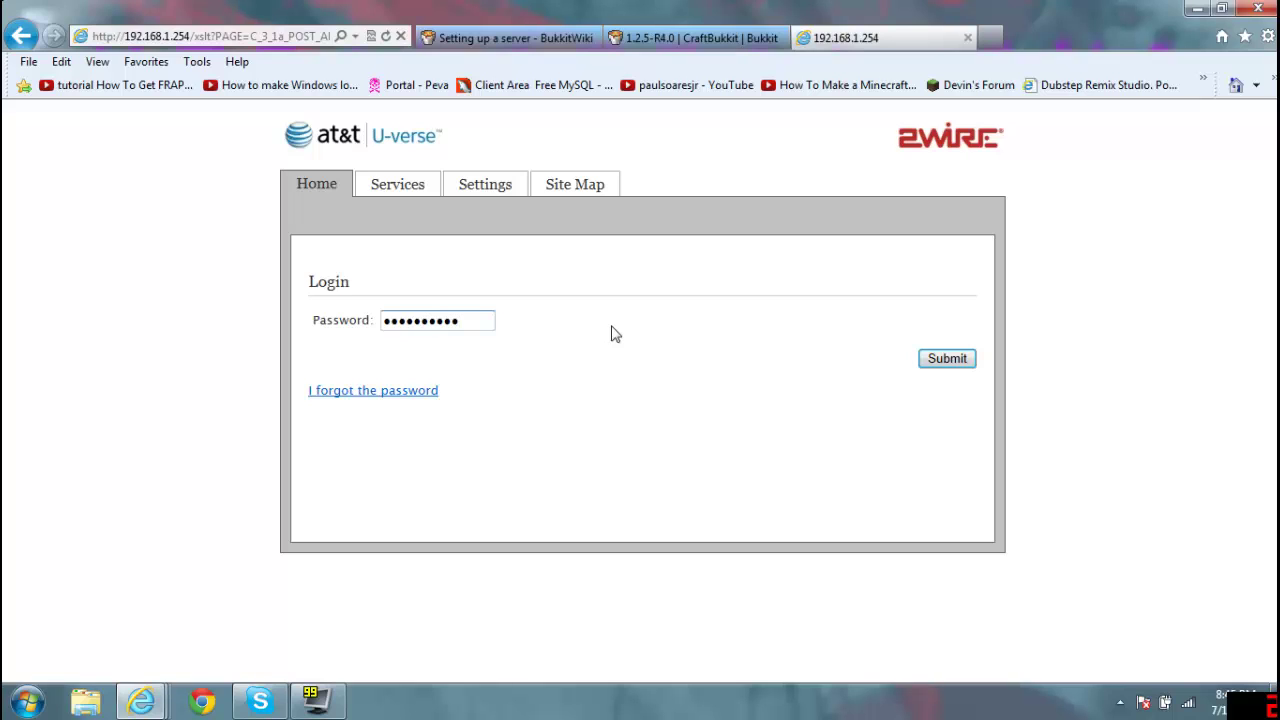
{"action": "left_click", "coordinate": [949, 365]}
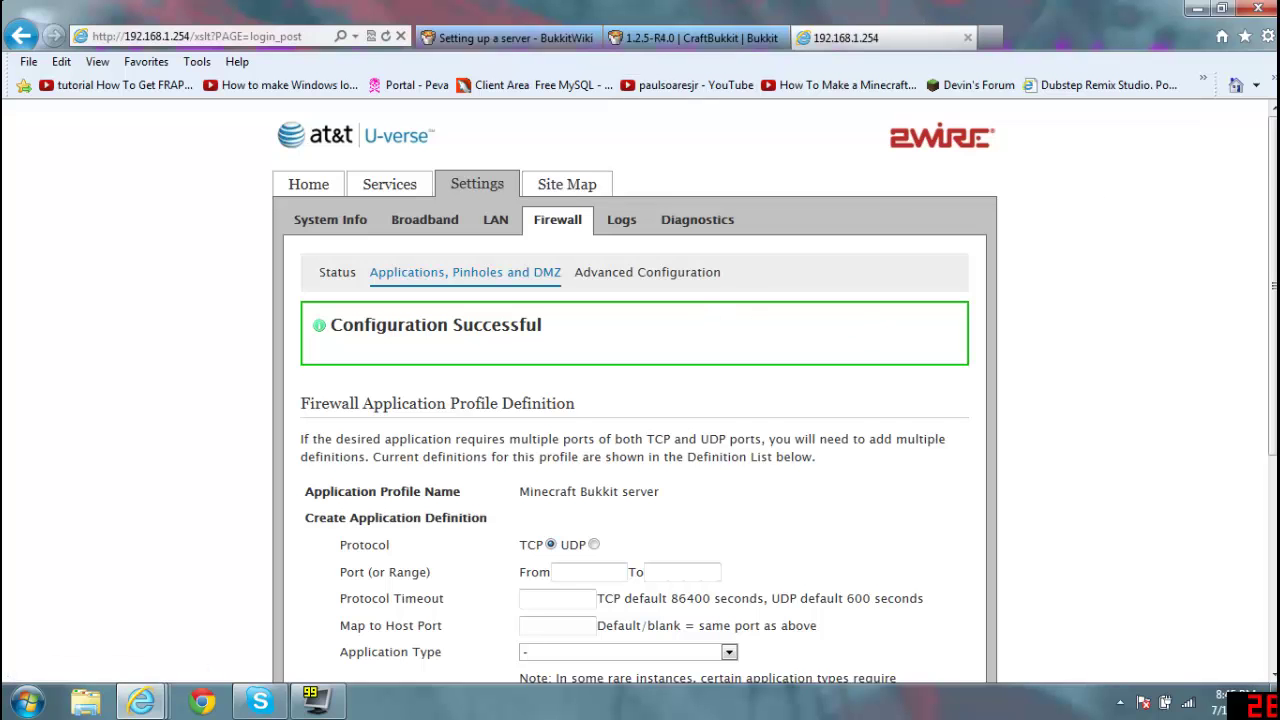
Step: Examine the new entry in the Definition List, checking its protocol, port, host port and timeout
{"action": "scroll", "coordinate": [640, 400], "scroll_direction": "down", "scroll_amount": 3}
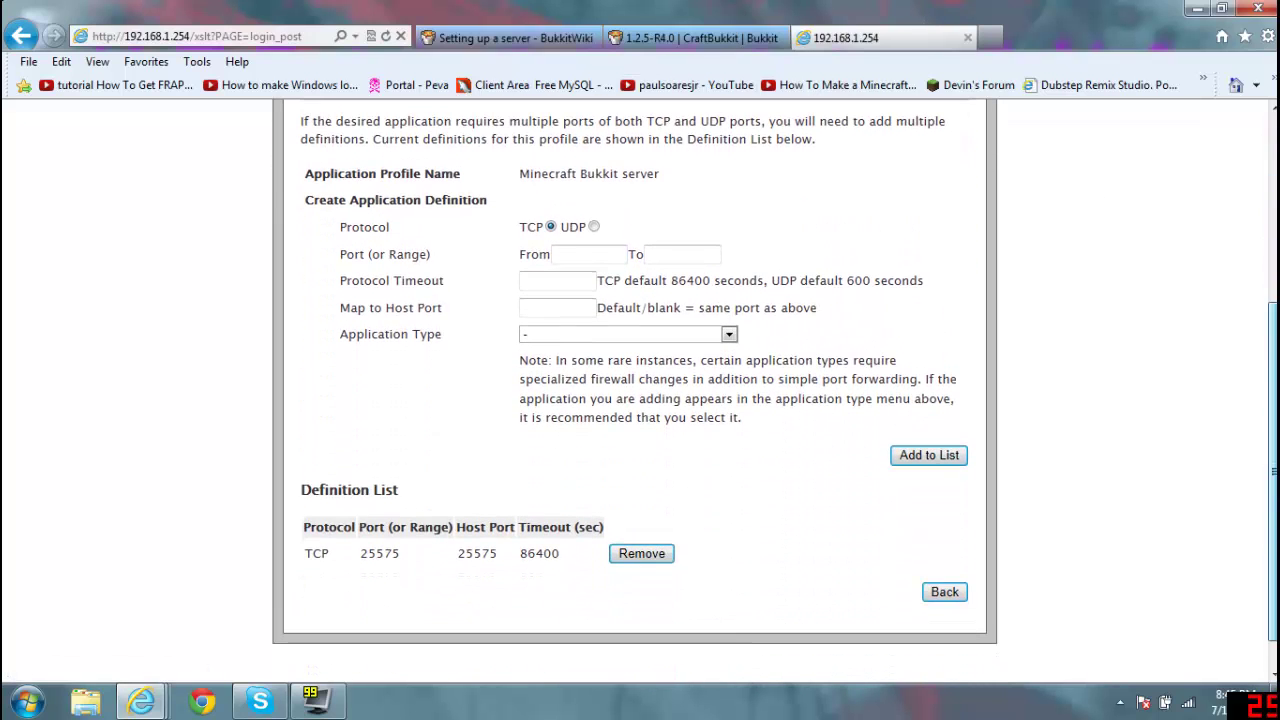
{"action": "left_click_drag", "start_coordinate": [574, 570], "coordinate": [288, 540]}
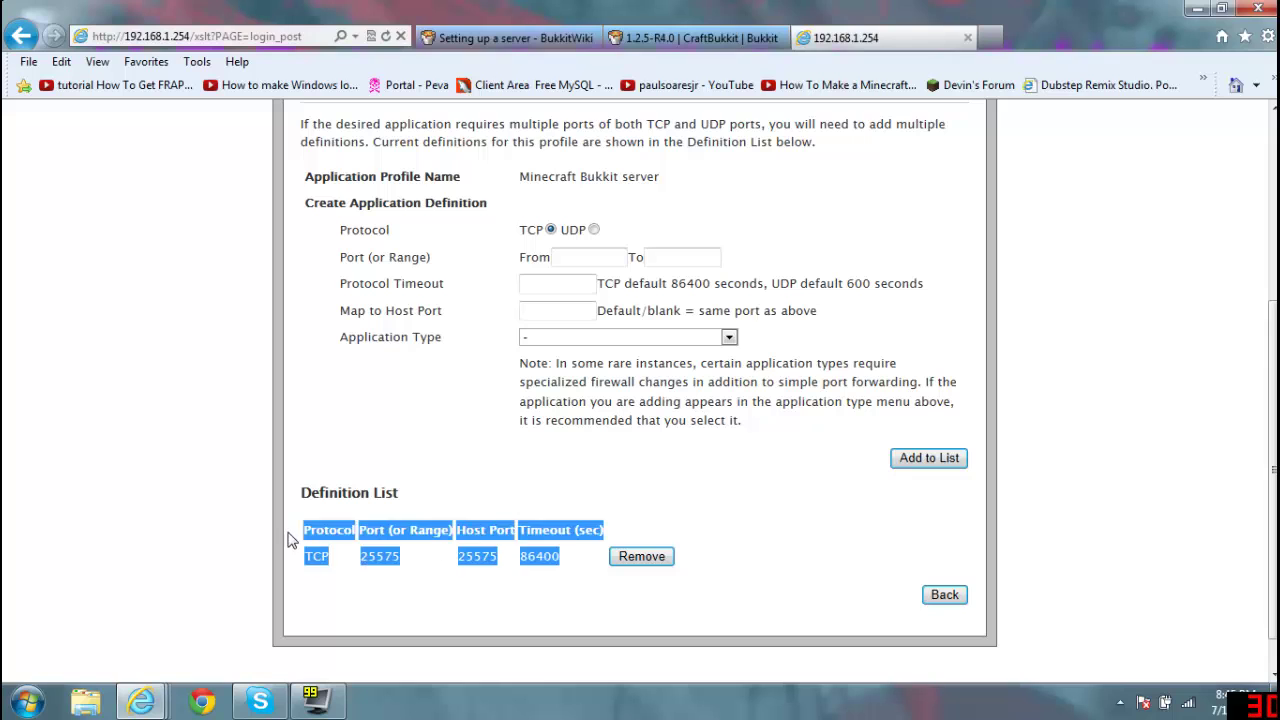
{"action": "left_click", "coordinate": [354, 574]}
{"action": "left_click_drag", "start_coordinate": [595, 532], "coordinate": [1273, 490]}
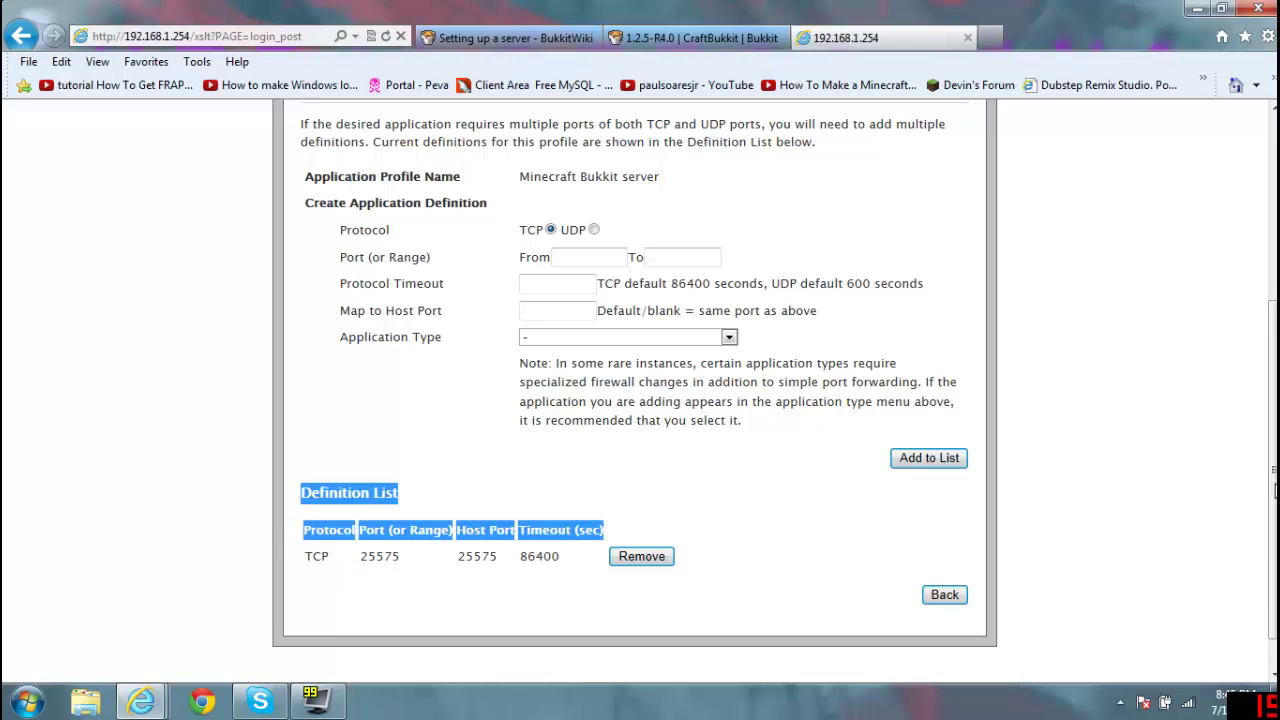
{"action": "left_click_drag", "start_coordinate": [247, 616], "coordinate": [330, 562]}
{"action": "scroll", "coordinate": [1268, 425], "scroll_direction": "up", "scroll_amount": 1}
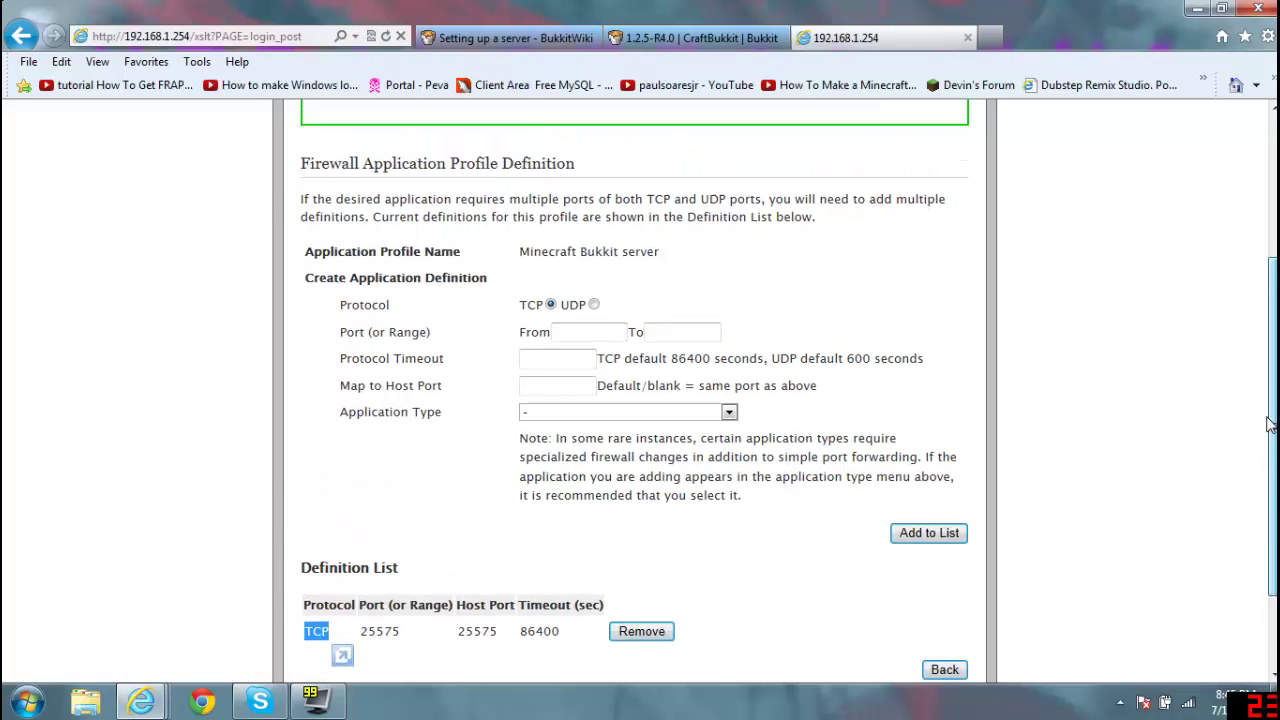
Step: Set the new application definition of the Minecraft Bukkit server profile to UDP with a port range from 25575 to 25575
{"action": "scroll", "coordinate": [1268, 425], "scroll_direction": "up", "scroll_amount": 3}
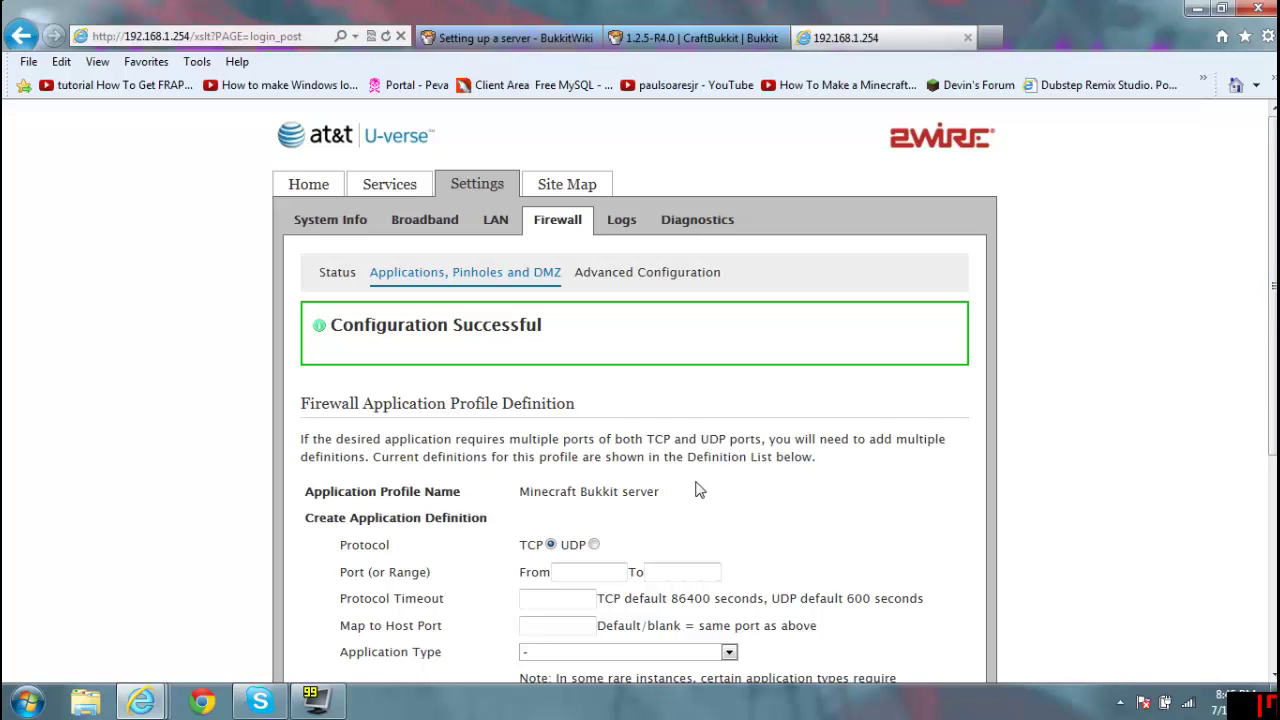
{"action": "triple_click", "coordinate": [562, 493]}
{"action": "left_click", "coordinate": [903, 498]}
{"action": "scroll", "coordinate": [905, 498], "scroll_direction": "down", "scroll_amount": 1}
{"action": "scroll", "coordinate": [905, 498], "scroll_direction": "down", "scroll_amount": 4}
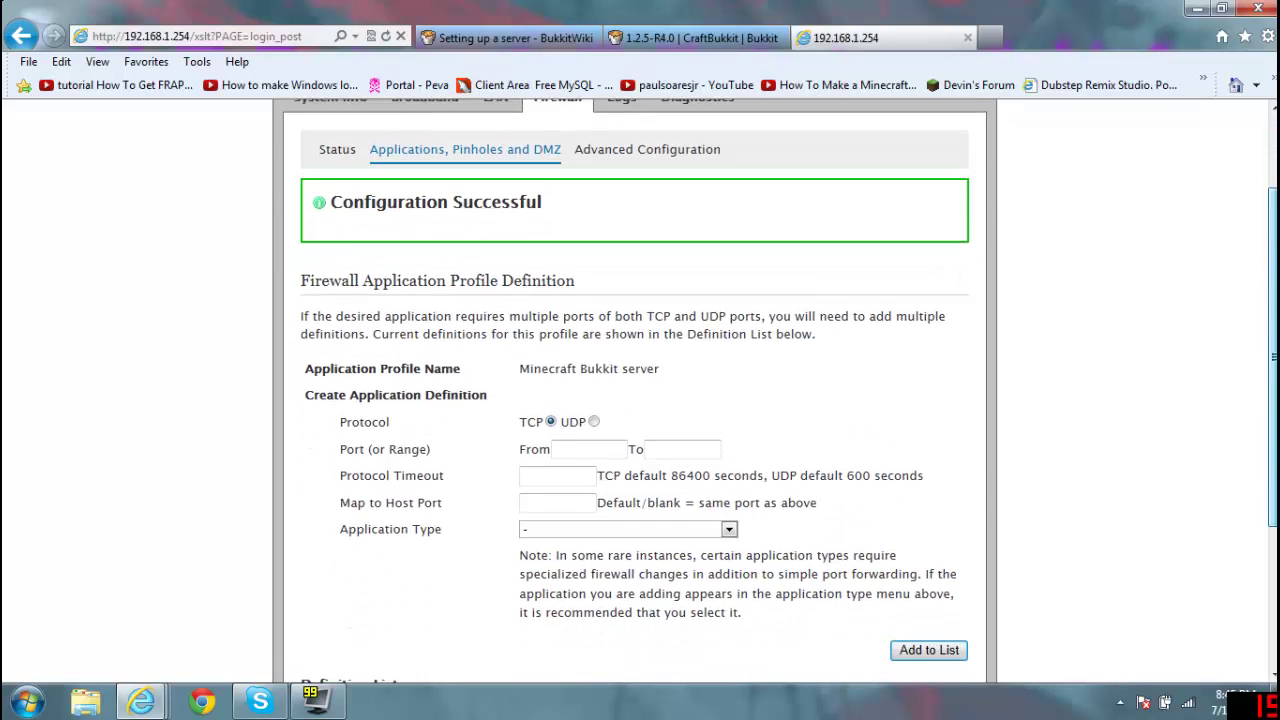
{"action": "left_click", "coordinate": [594, 198]}
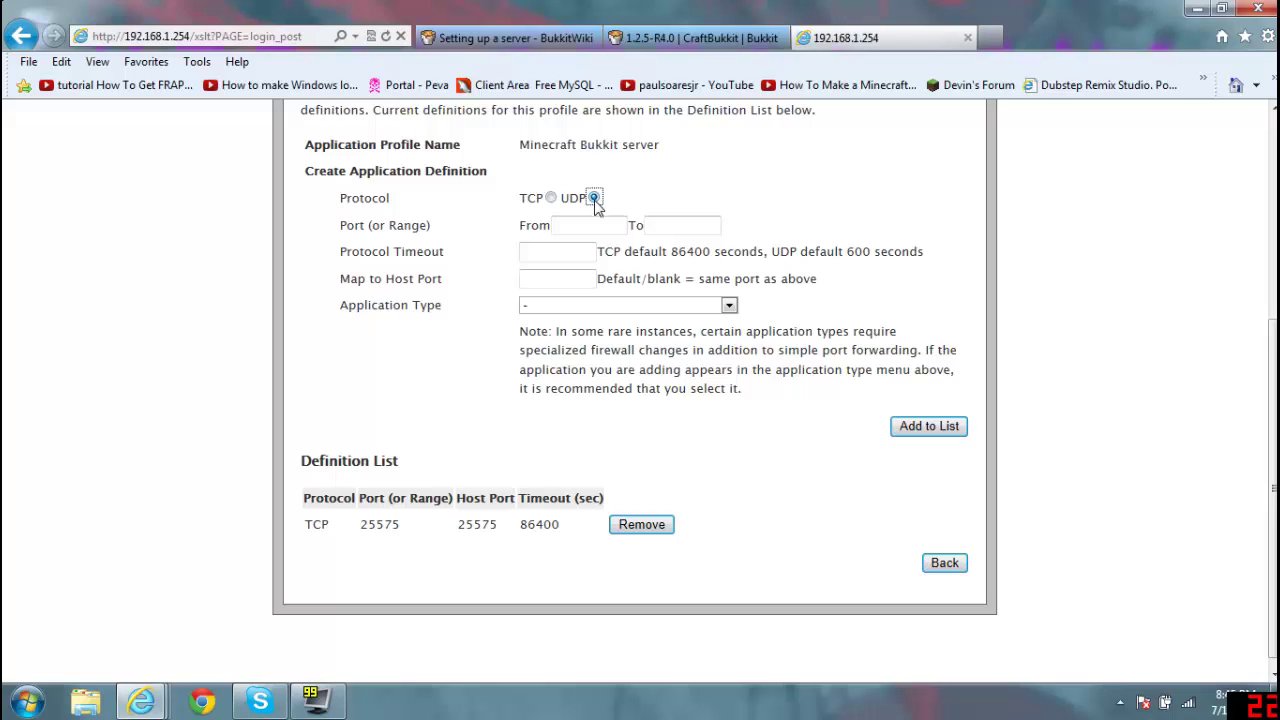
{"action": "key", "text": "Tab"}
{"action": "type", "text": "255"}
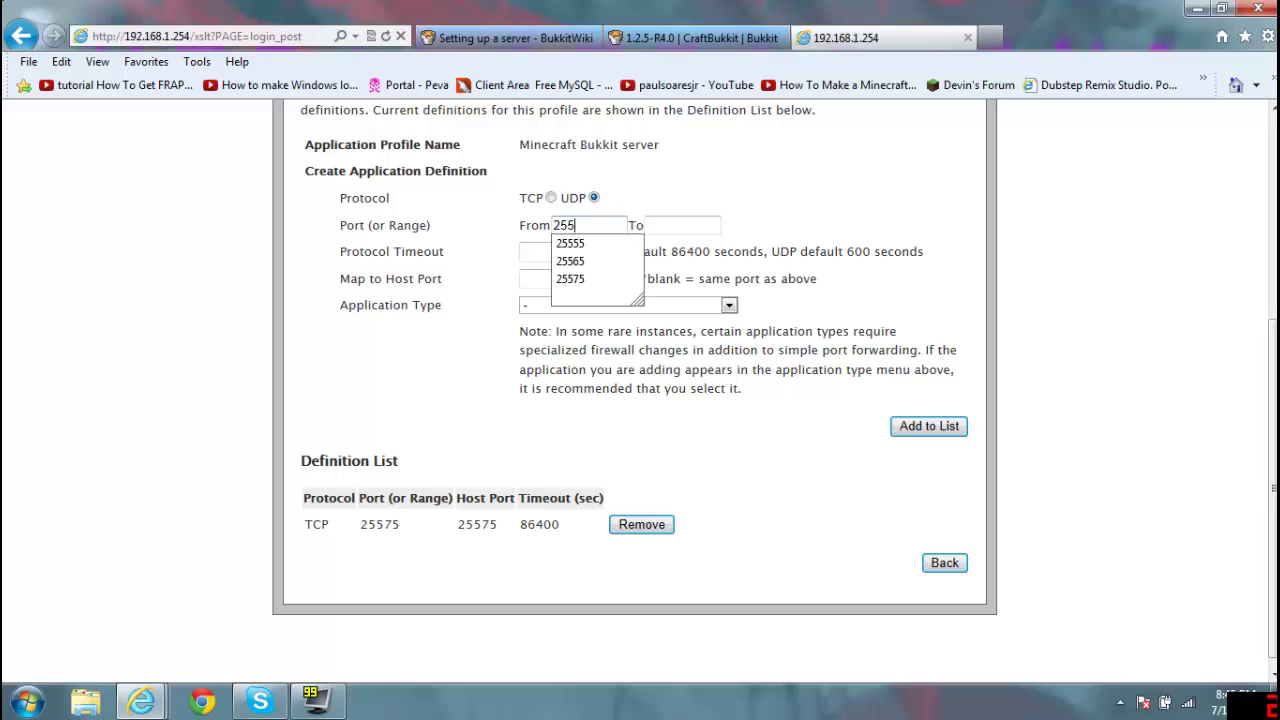
{"action": "type", "text": "75"}
{"action": "left_click", "coordinate": [648, 225]}
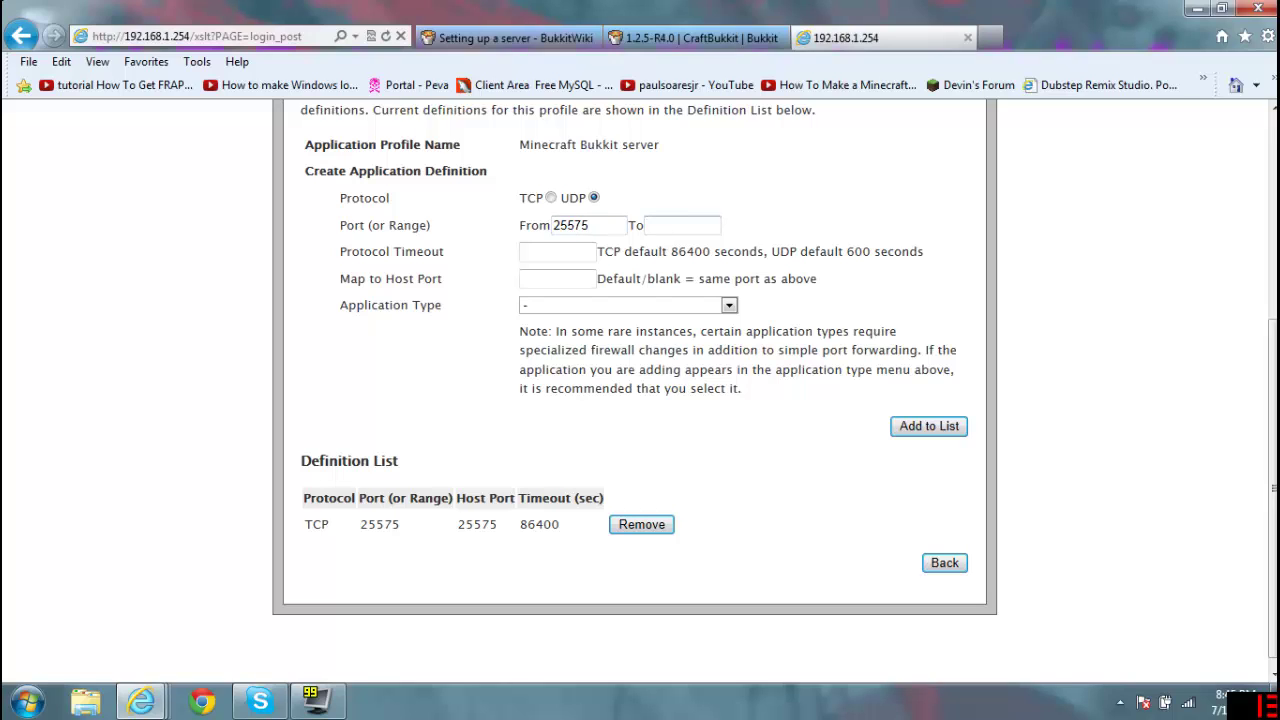
{"action": "type", "text": "25575"}
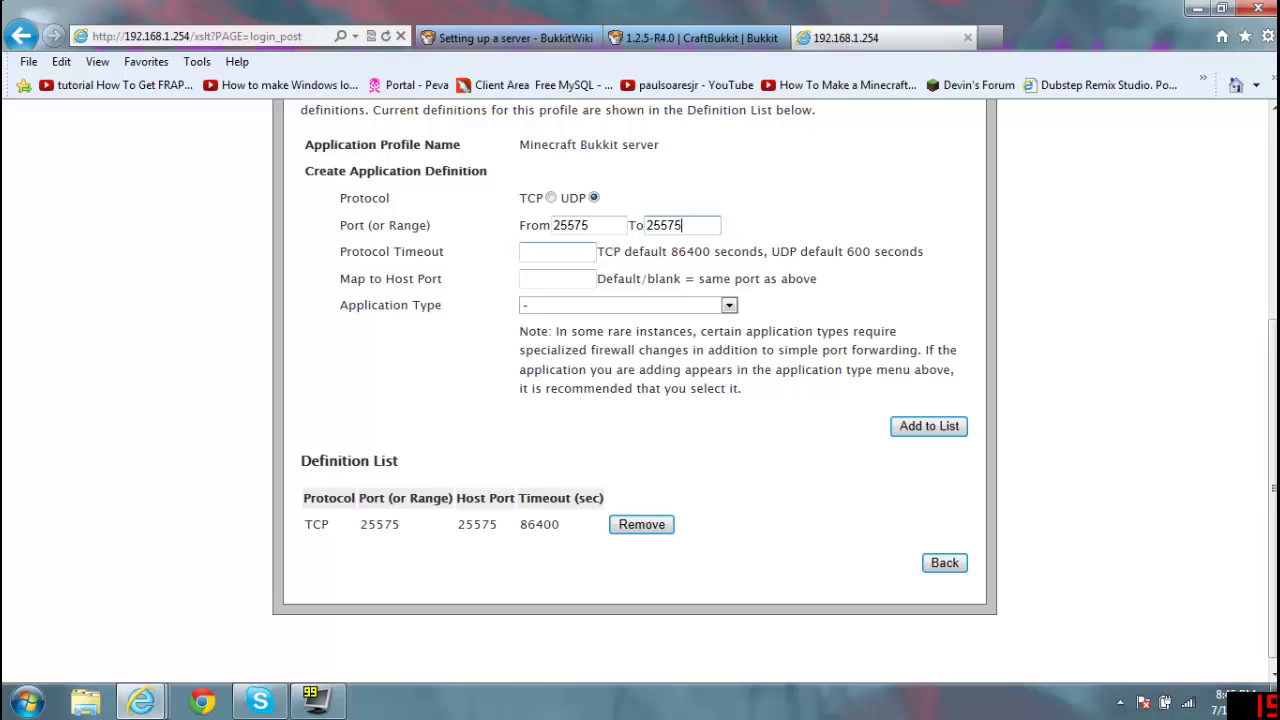
{"action": "left_click", "coordinate": [557, 252]}
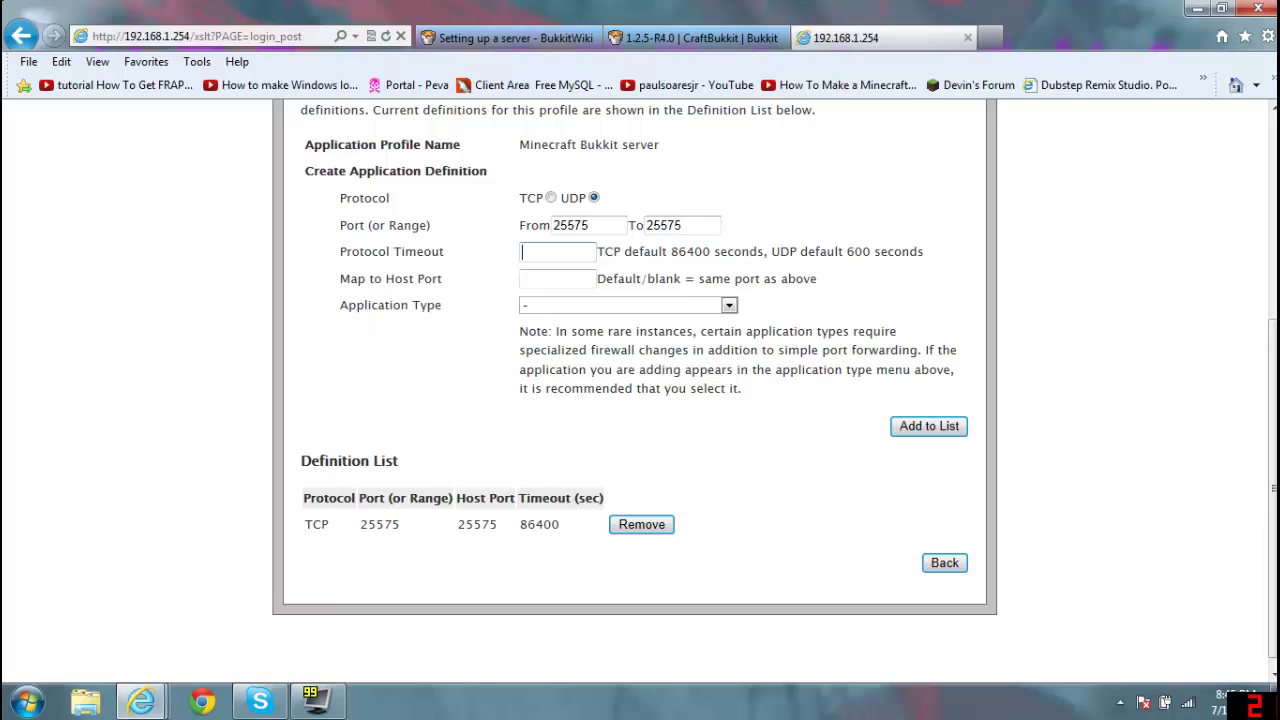
Step: Add the UDP definition to the profile's list and check its entry in the Definition List
{"action": "left_click_drag", "start_coordinate": [945, 444], "coordinate": [932, 436]}
{"action": "left_click", "coordinate": [930, 436]}
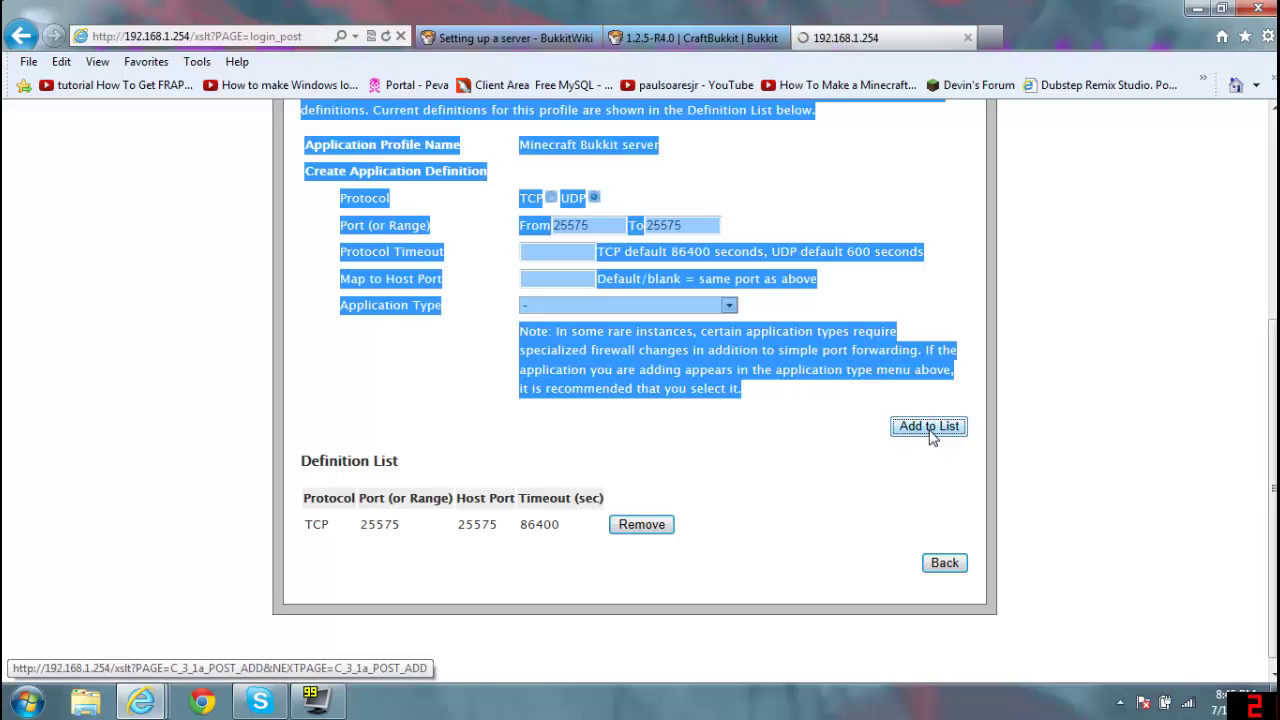
{"action": "left_click", "coordinate": [806, 436]}
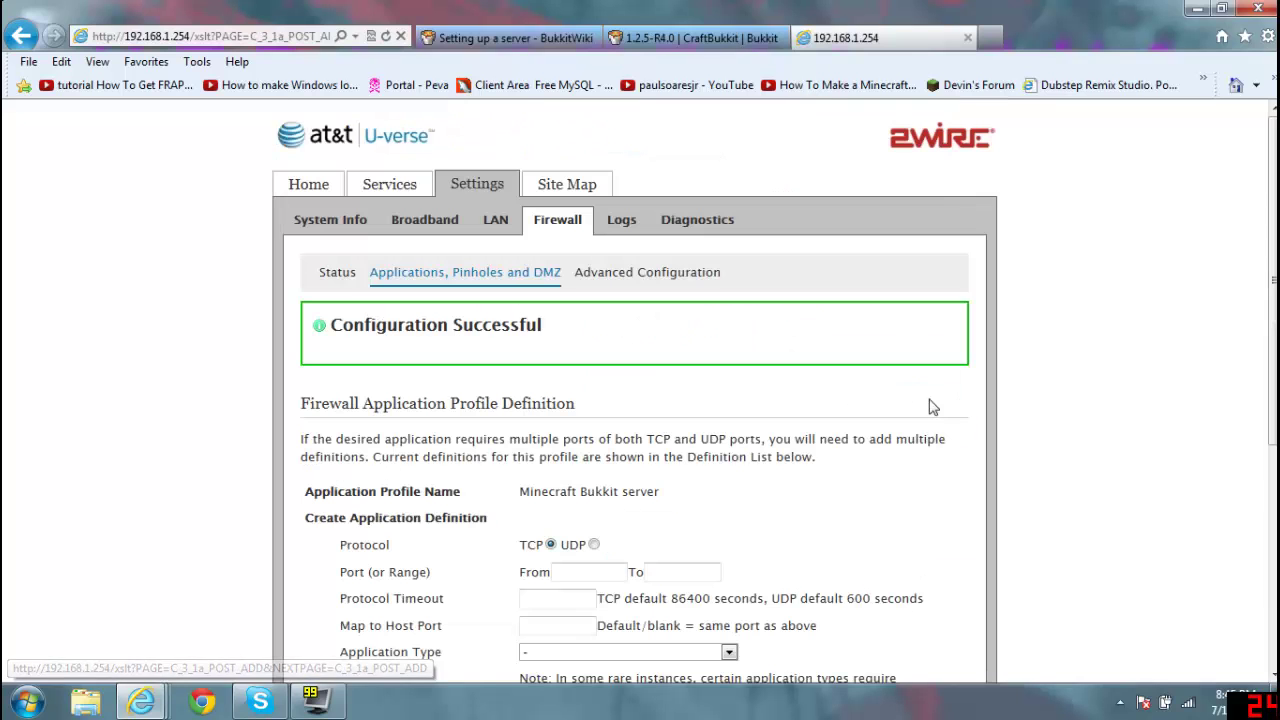
{"action": "scroll", "coordinate": [930, 407], "scroll_direction": "down", "scroll_amount": 4}
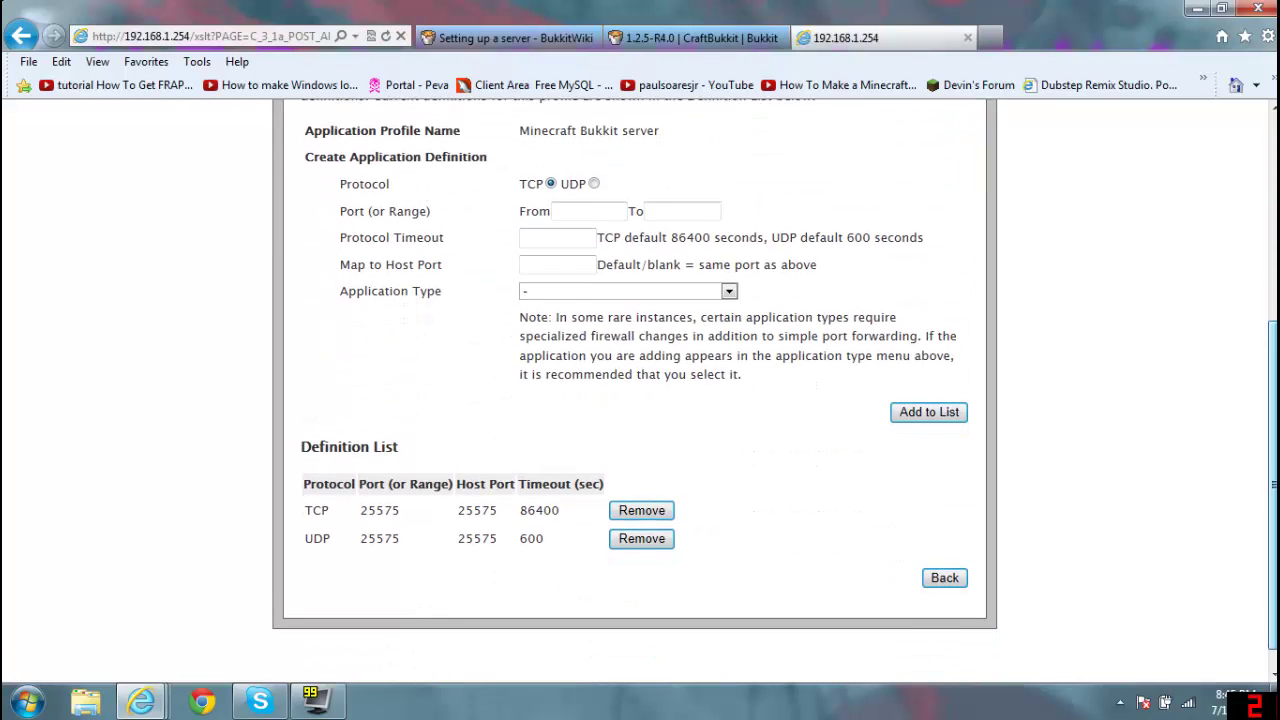
{"action": "scroll", "coordinate": [1240, 506], "scroll_direction": "up", "scroll_amount": 3}
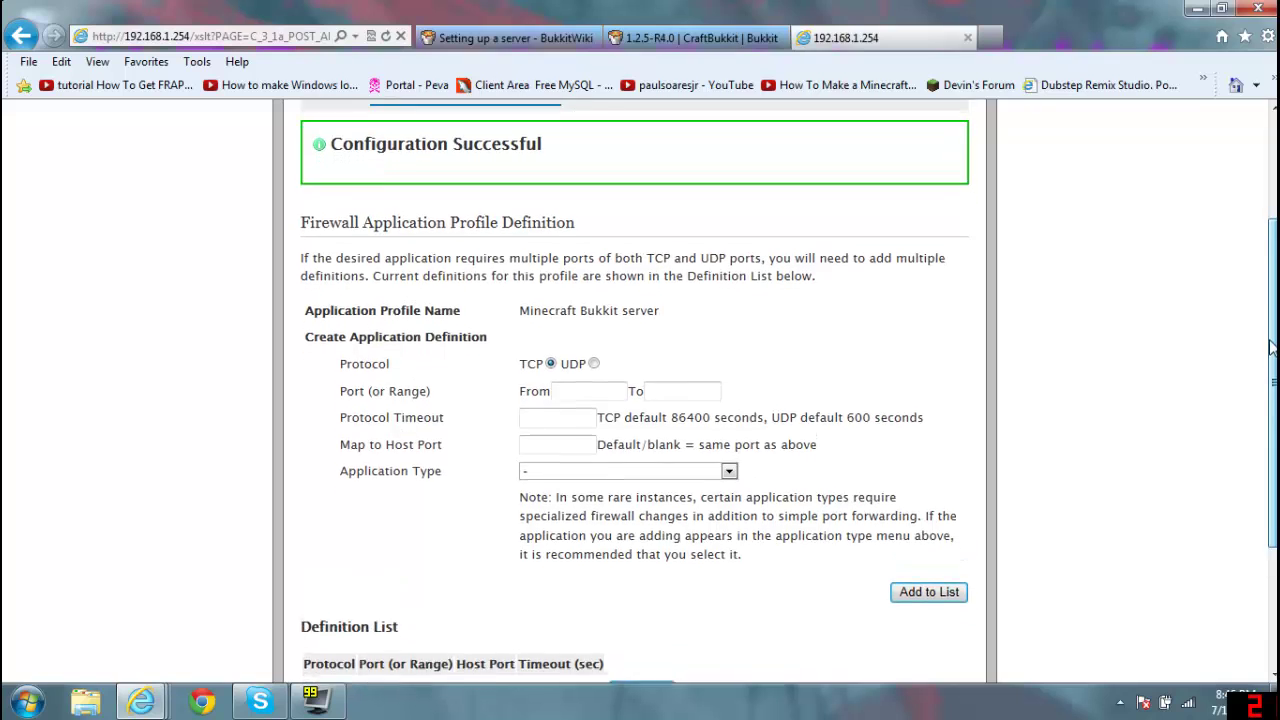
{"action": "scroll", "coordinate": [1240, 506], "scroll_direction": "down", "scroll_amount": 3}
Step: Return to the firewall application page and choose the server's host PC as the computer that hosts applications
{"action": "left_click", "coordinate": [957, 559]}
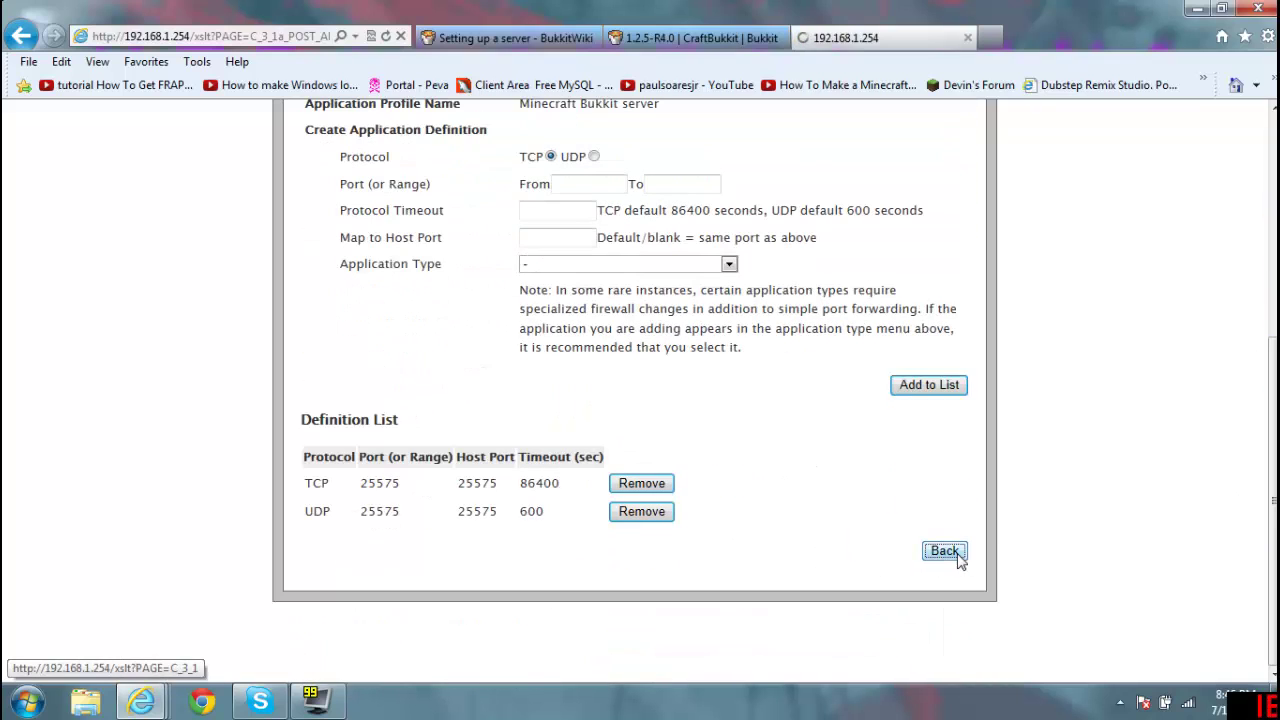
{"action": "scroll", "coordinate": [640, 400], "scroll_direction": "down", "scroll_amount": 3}
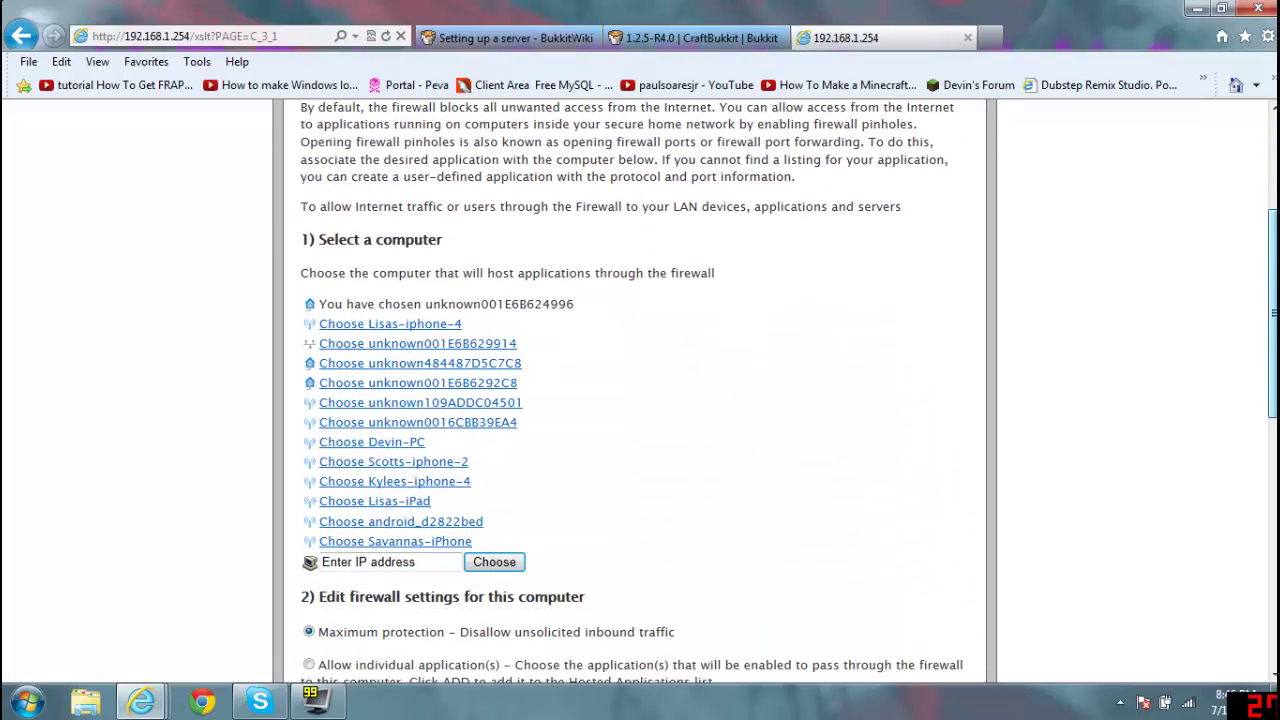
{"action": "left_click", "coordinate": [416, 447]}
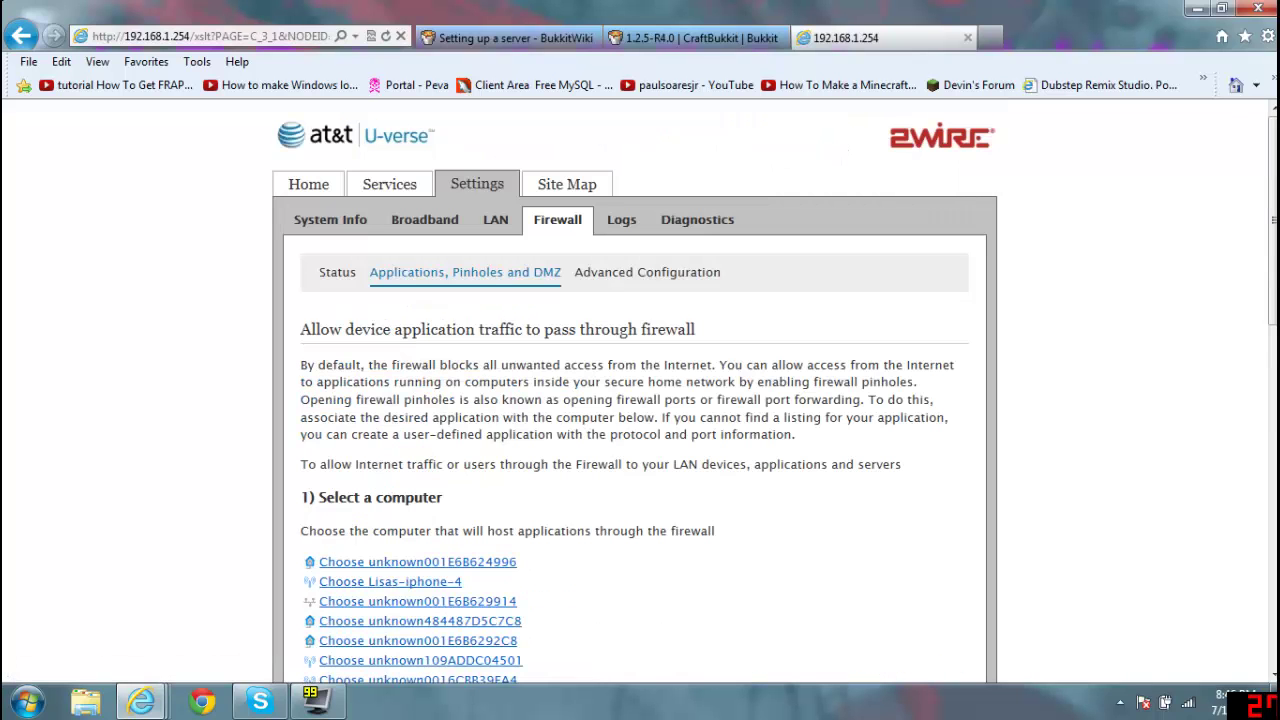
Step: Allow individual applications for the chosen computer and add "Minecraft Bukkit server" to its hosted applications
{"action": "scroll", "coordinate": [640, 400], "scroll_direction": "down", "scroll_amount": 3}
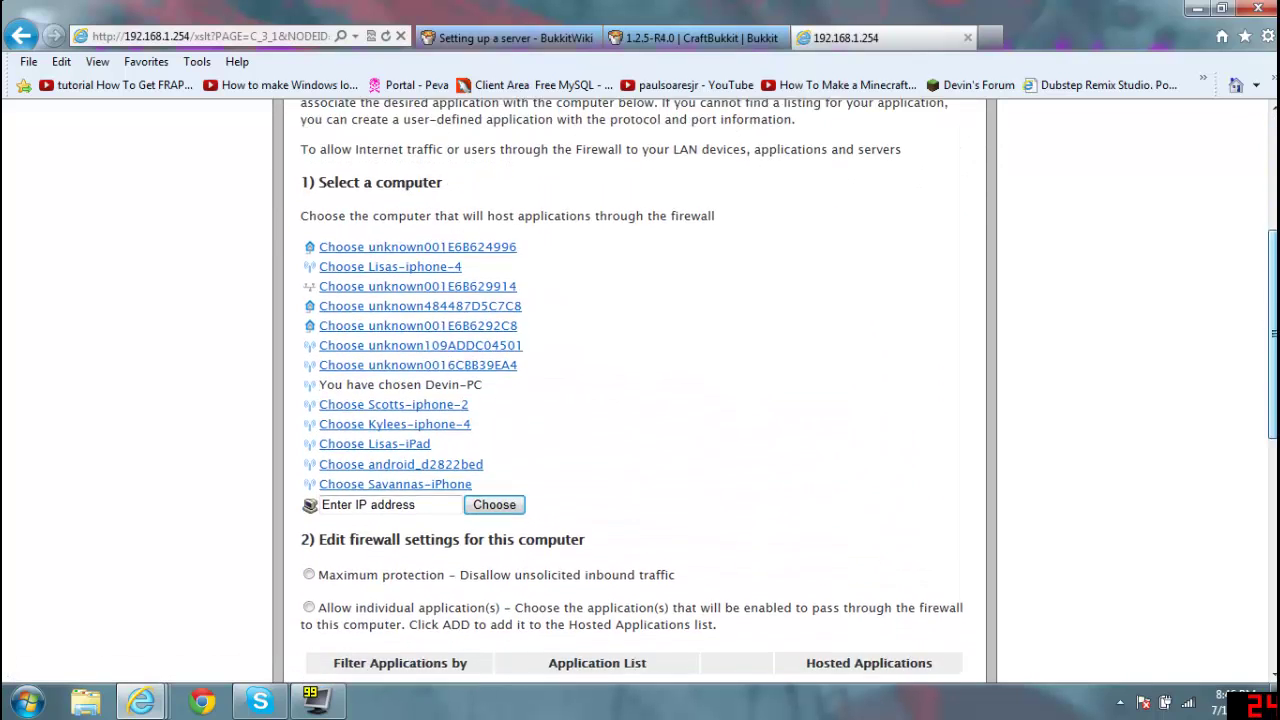
{"action": "scroll", "coordinate": [640, 400], "scroll_direction": "down", "scroll_amount": 4}
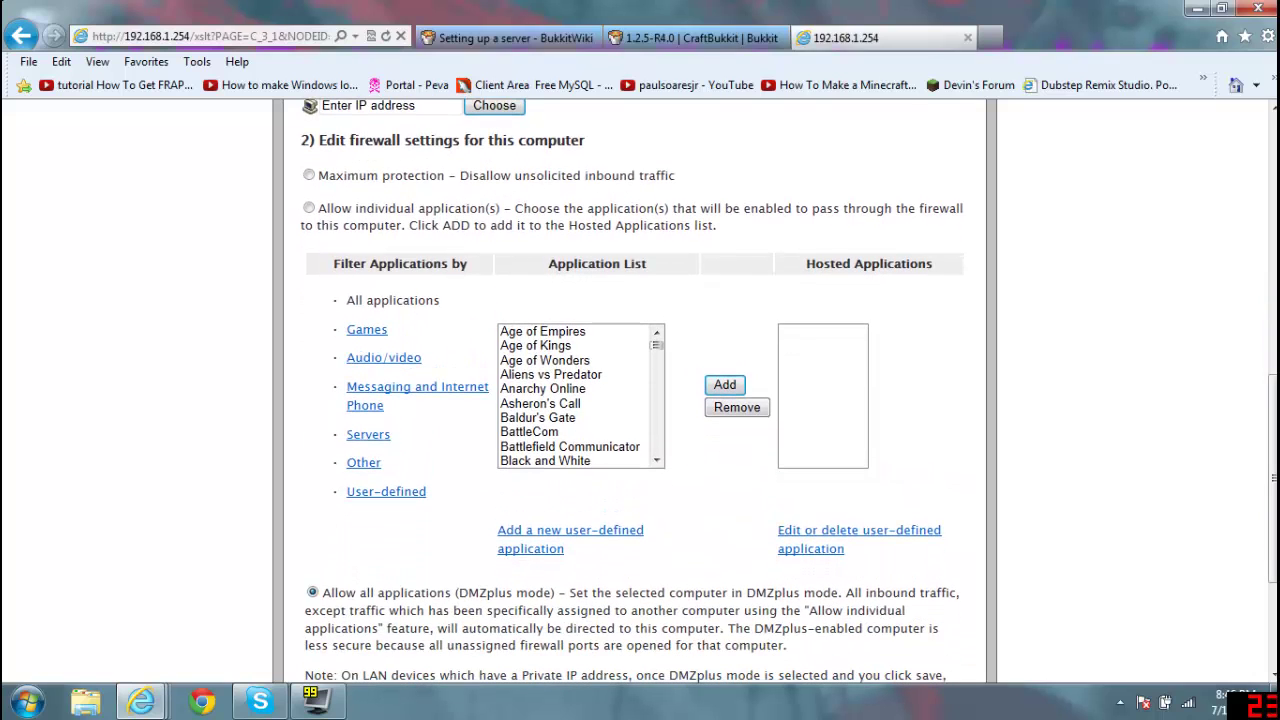
{"action": "left_click", "coordinate": [309, 210]}
{"action": "left_click_drag", "start_coordinate": [655, 347], "coordinate": [667, 409]}
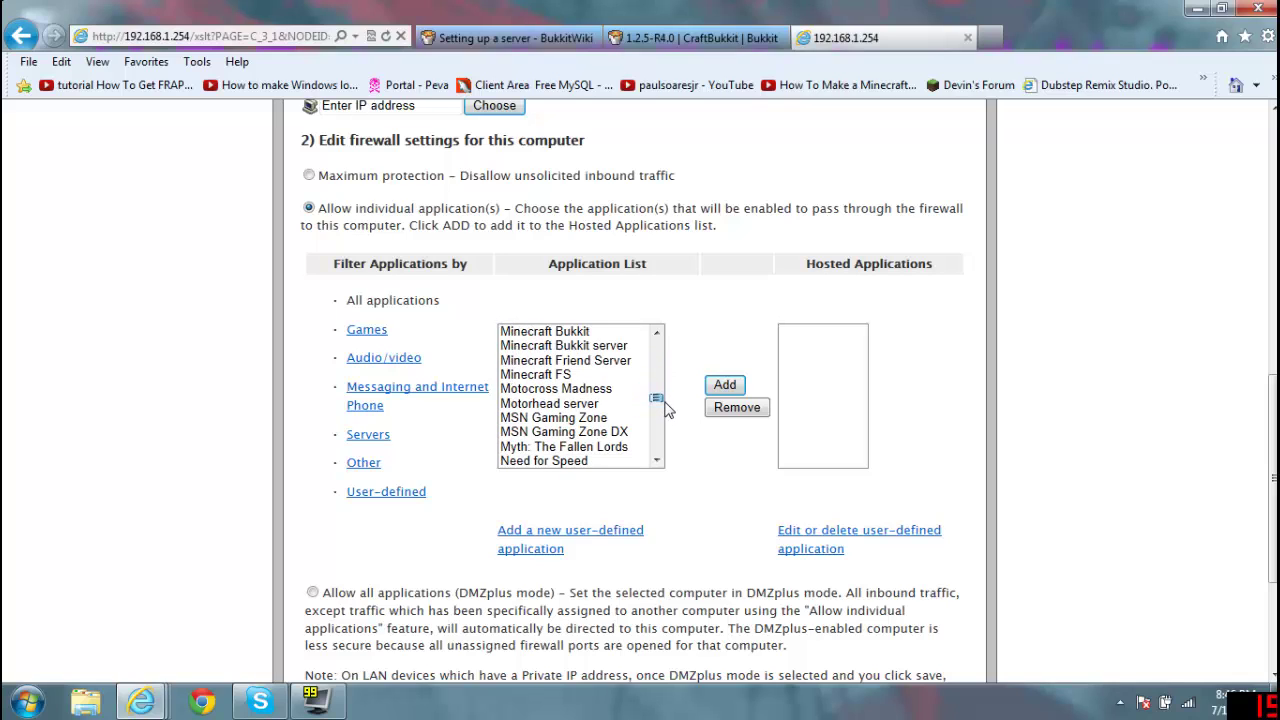
{"action": "left_click", "coordinate": [611, 350]}
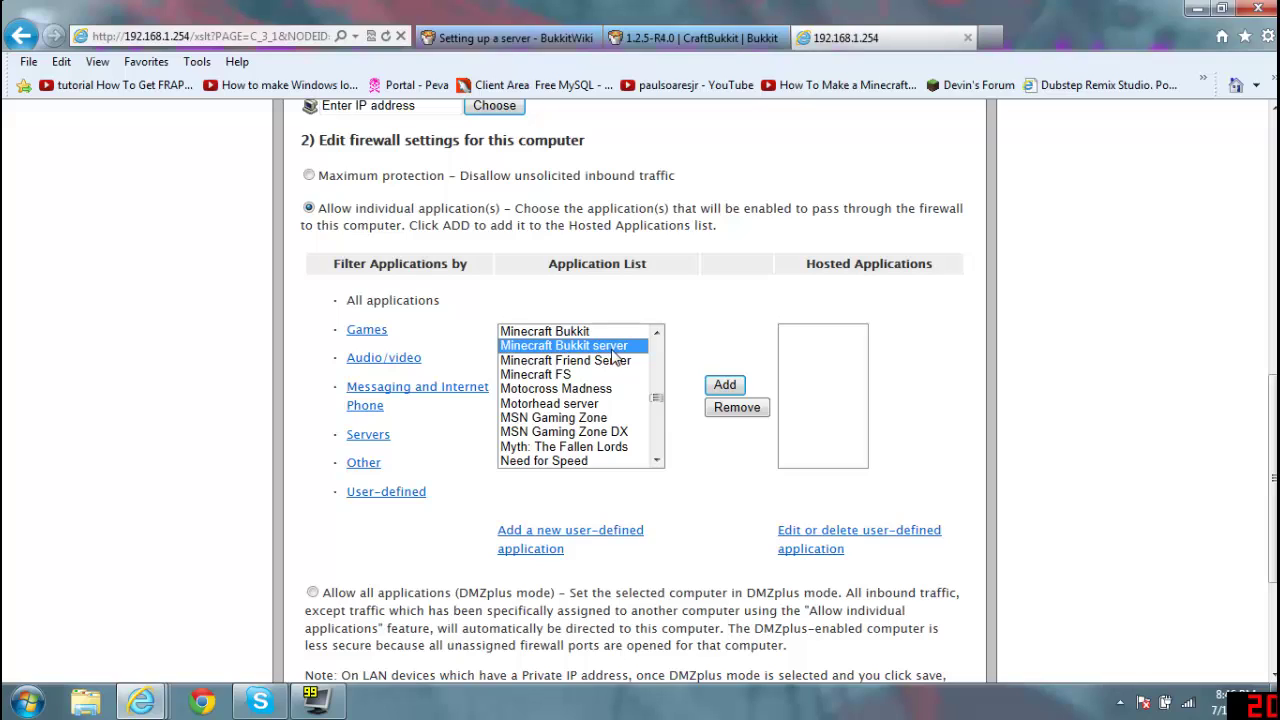
{"action": "left_click", "coordinate": [738, 388]}
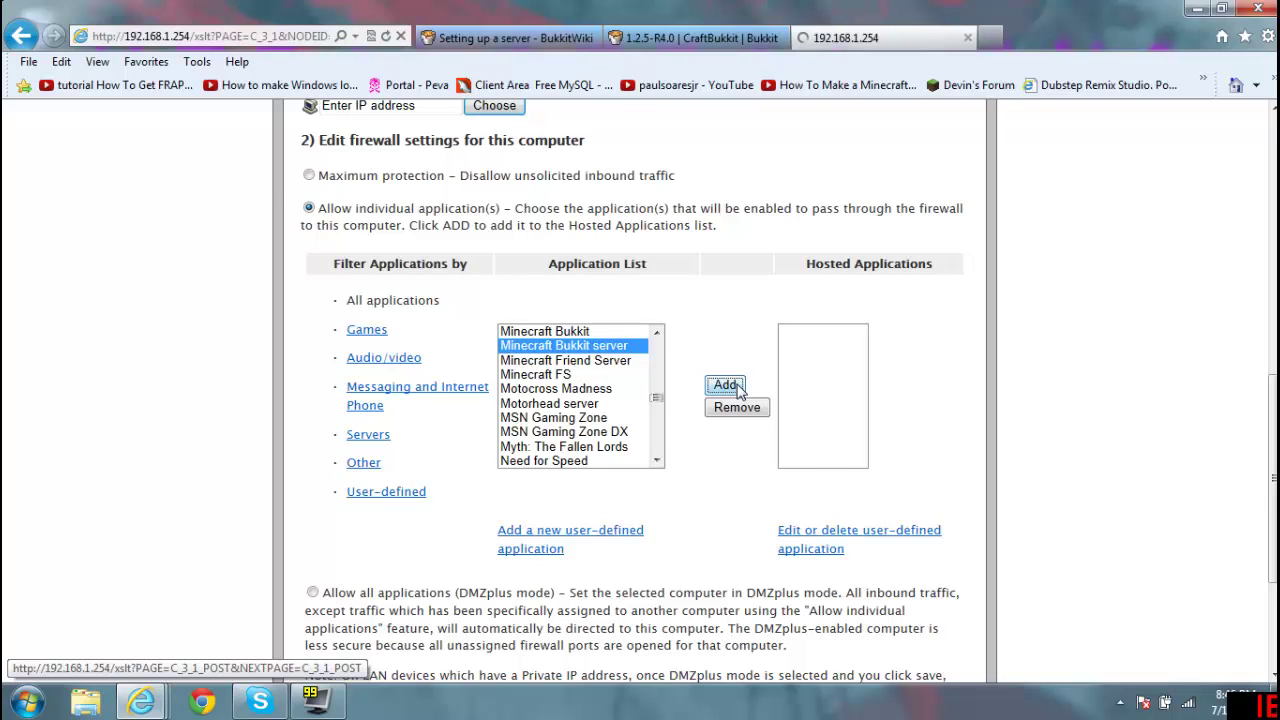
Step: Check the Hosted Applications list and save the computer's firewall settings
{"action": "scroll", "coordinate": [737, 391], "scroll_direction": "down", "scroll_amount": 3}
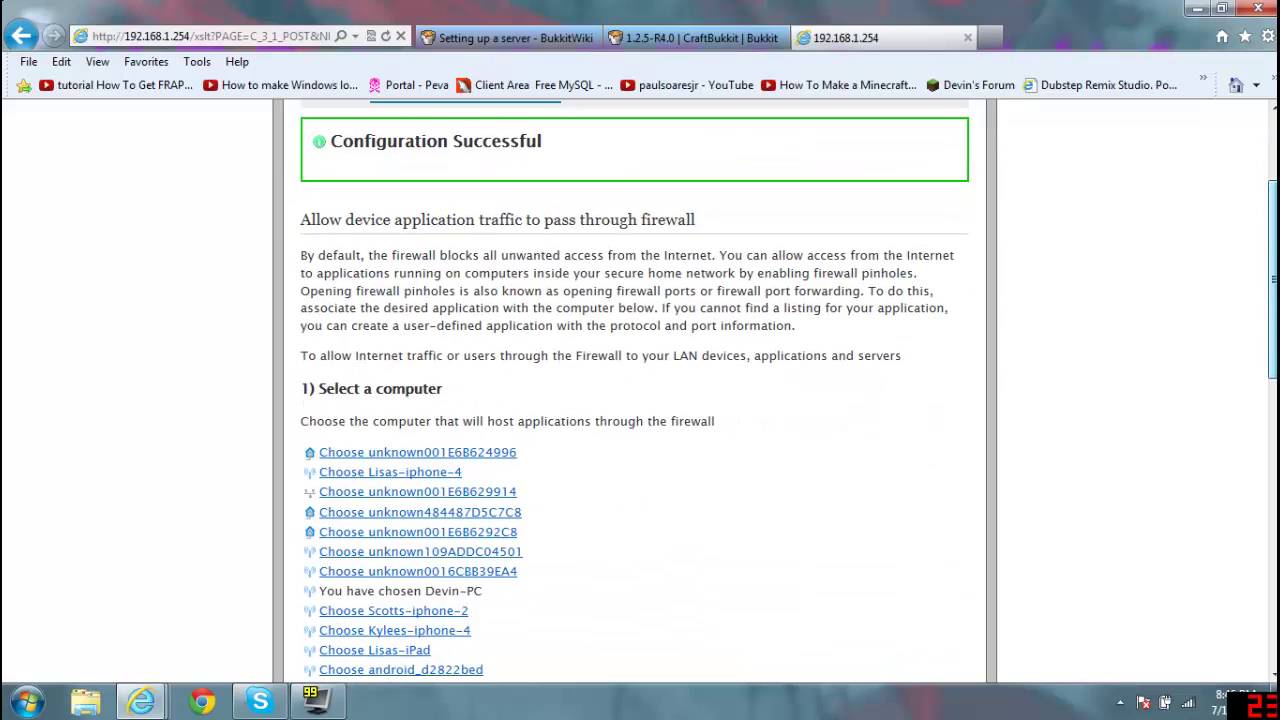
{"action": "scroll", "coordinate": [634, 391], "scroll_direction": "down", "scroll_amount": 5}
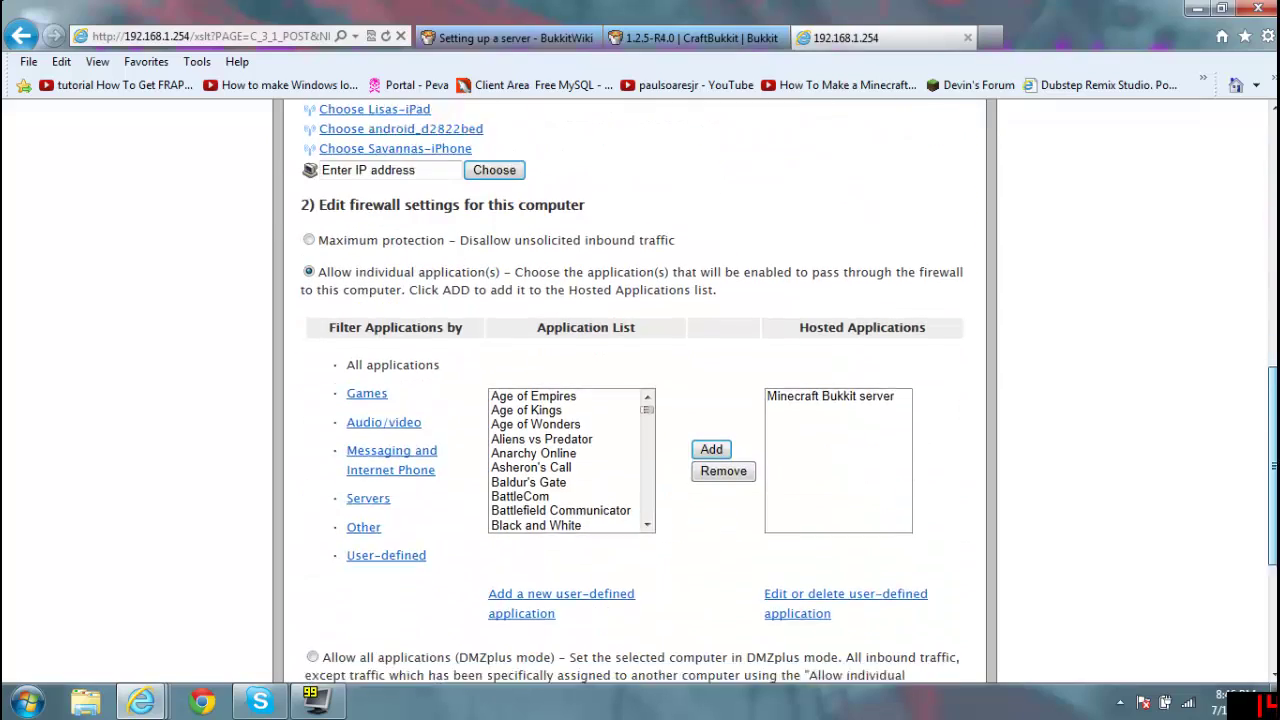
{"action": "scroll", "coordinate": [1035, 563], "scroll_direction": "down", "scroll_amount": 3}
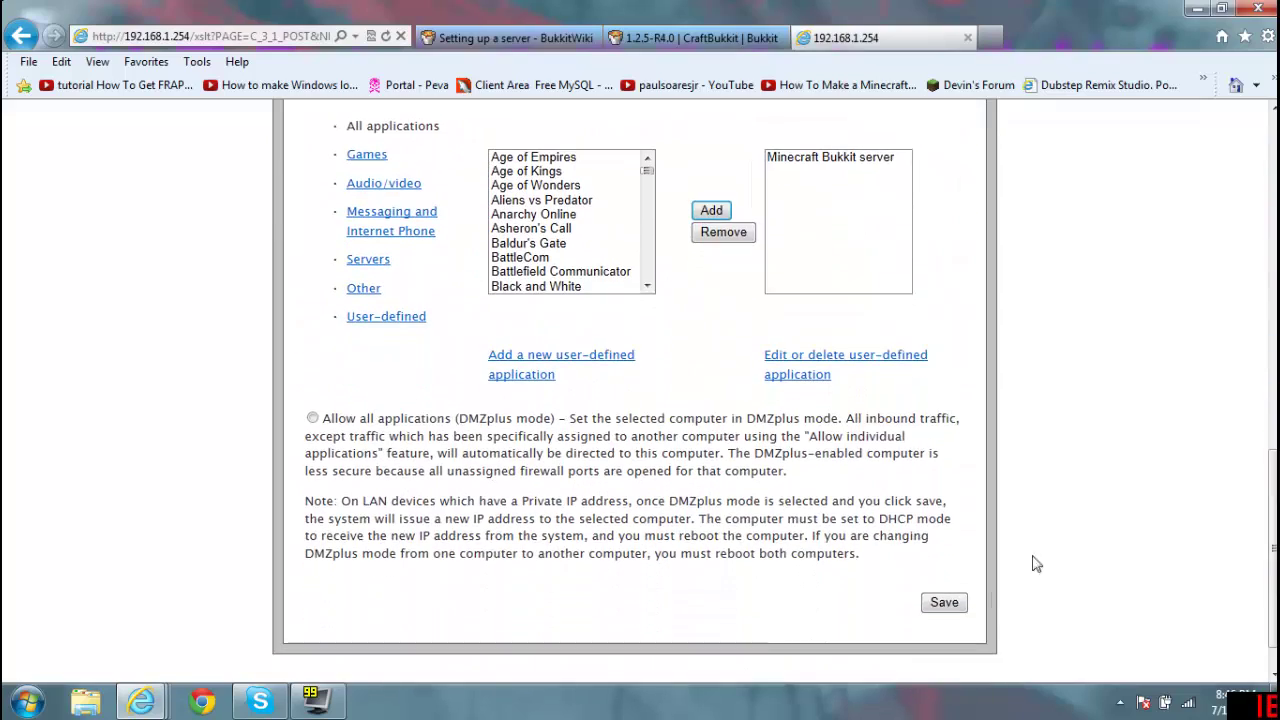
{"action": "left_click", "coordinate": [946, 608]}
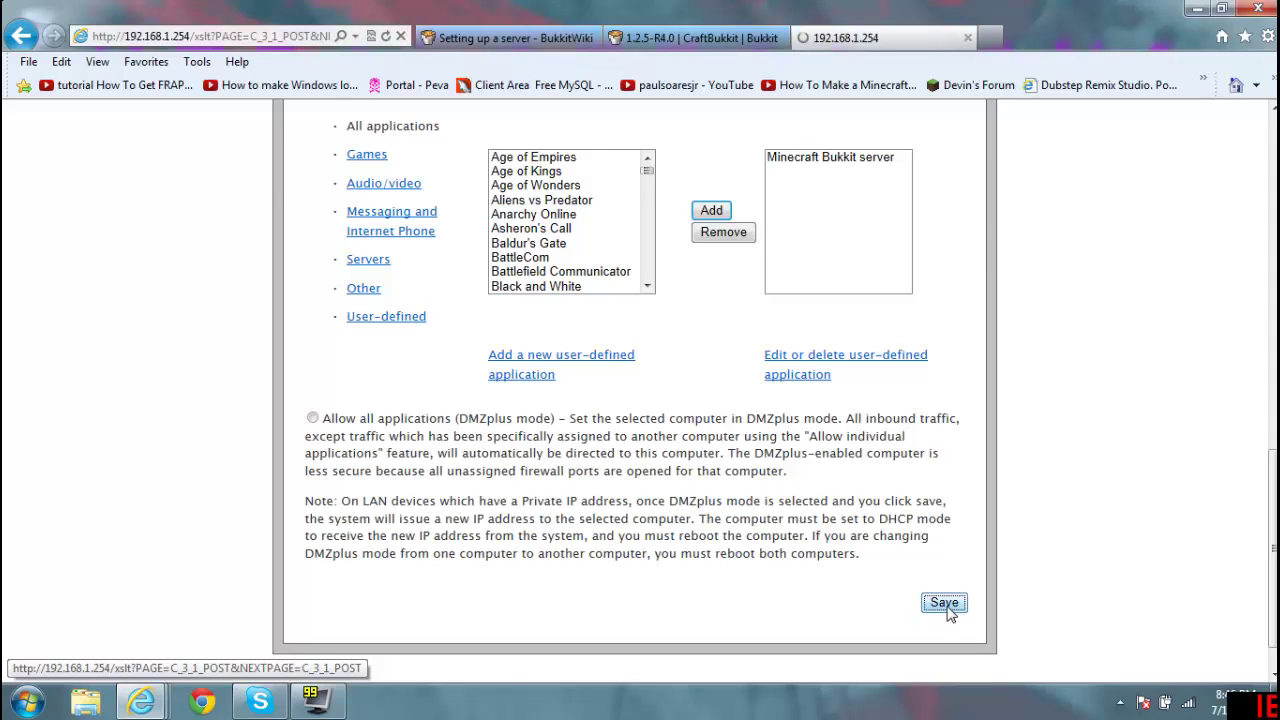
{"action": "mouse_move", "coordinate": [1272, 242]}
{"action": "left_mouse_down"}
{"action": "mouse_move", "coordinate": [1270, 286]}
{"action": "mouse_move", "coordinate": [1264, 242]}
{"action": "left_mouse_up"}
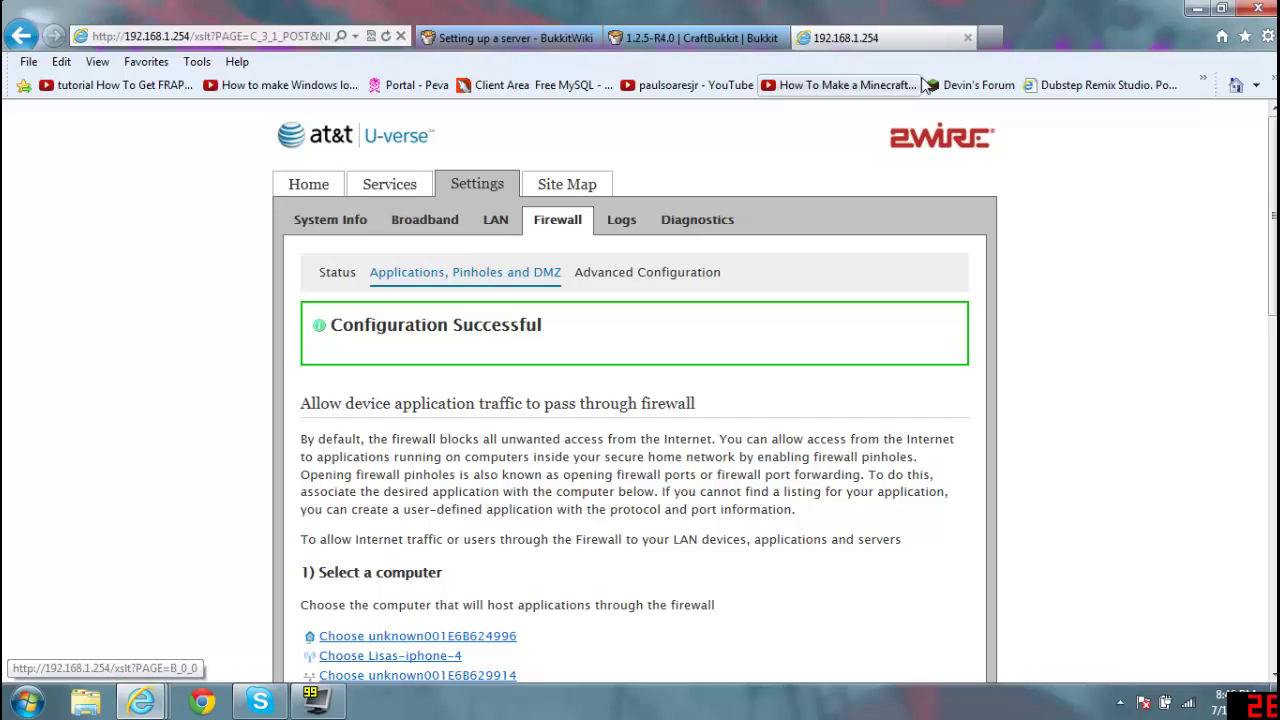
Step: Open ipchicken.com in a new browser tab
{"action": "left_click", "coordinate": [986, 38]}
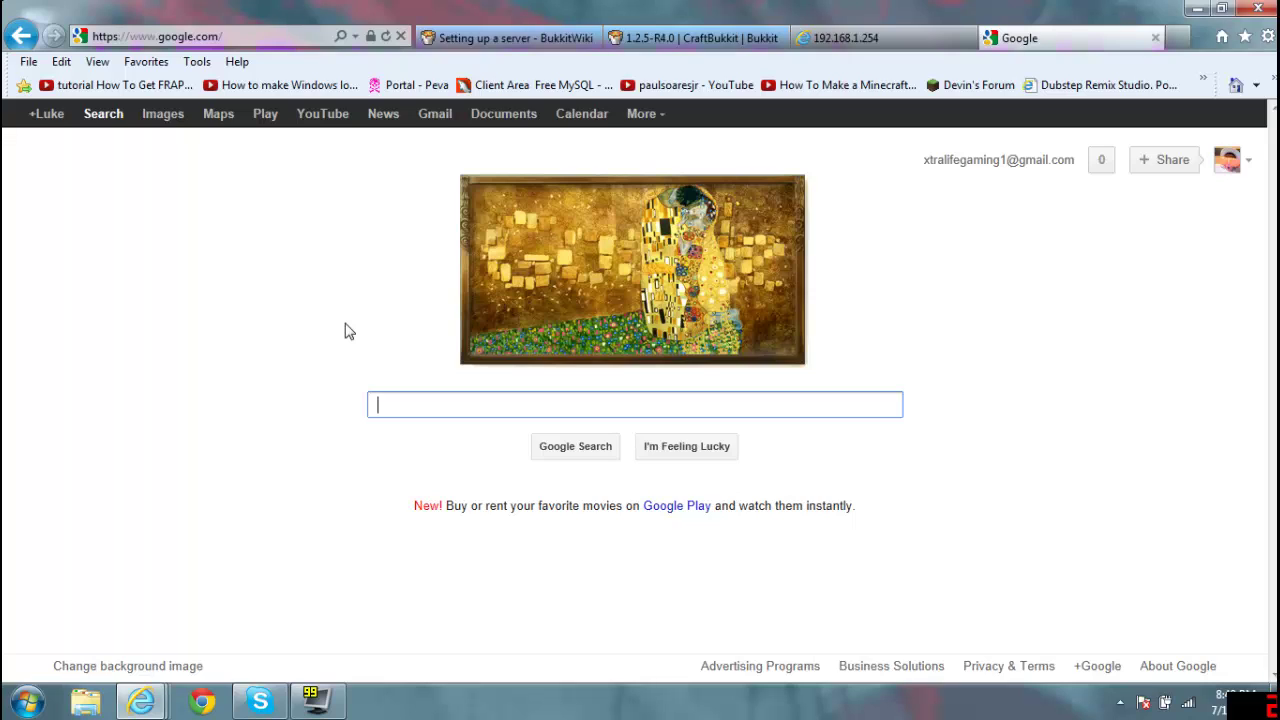
{"action": "left_click", "coordinate": [290, 37]}
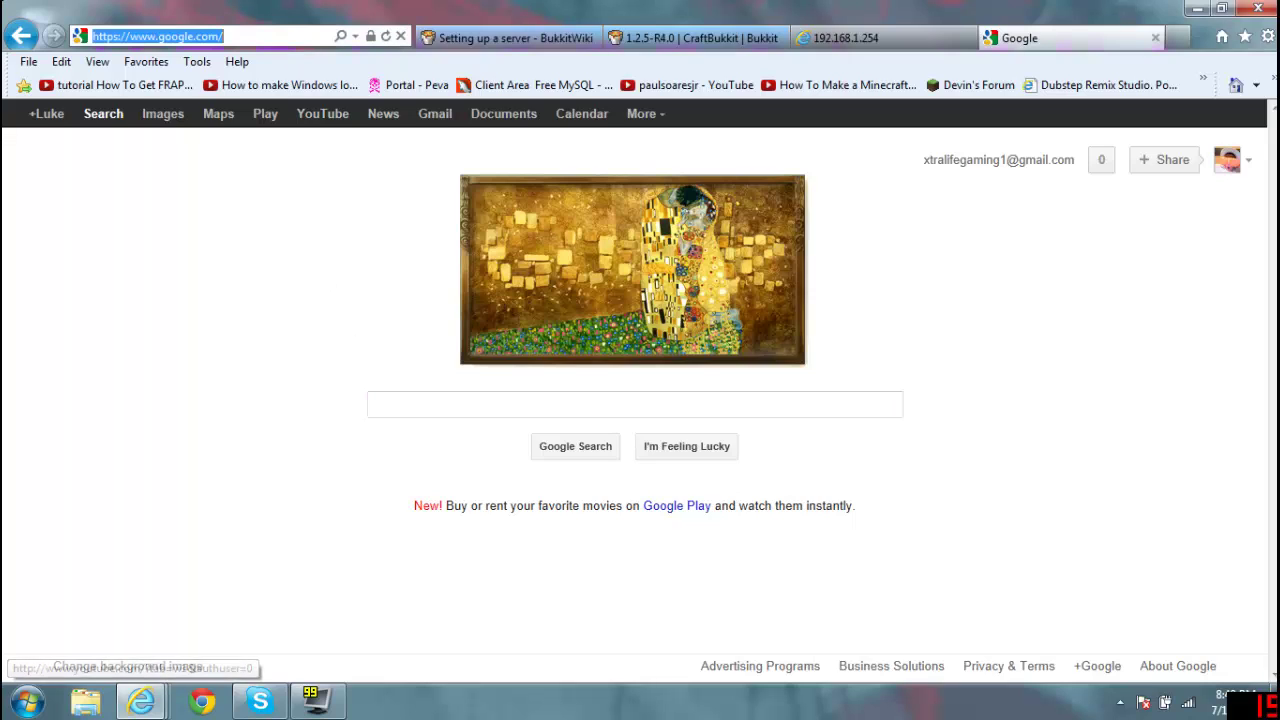
{"action": "type", "text": "ipc"}
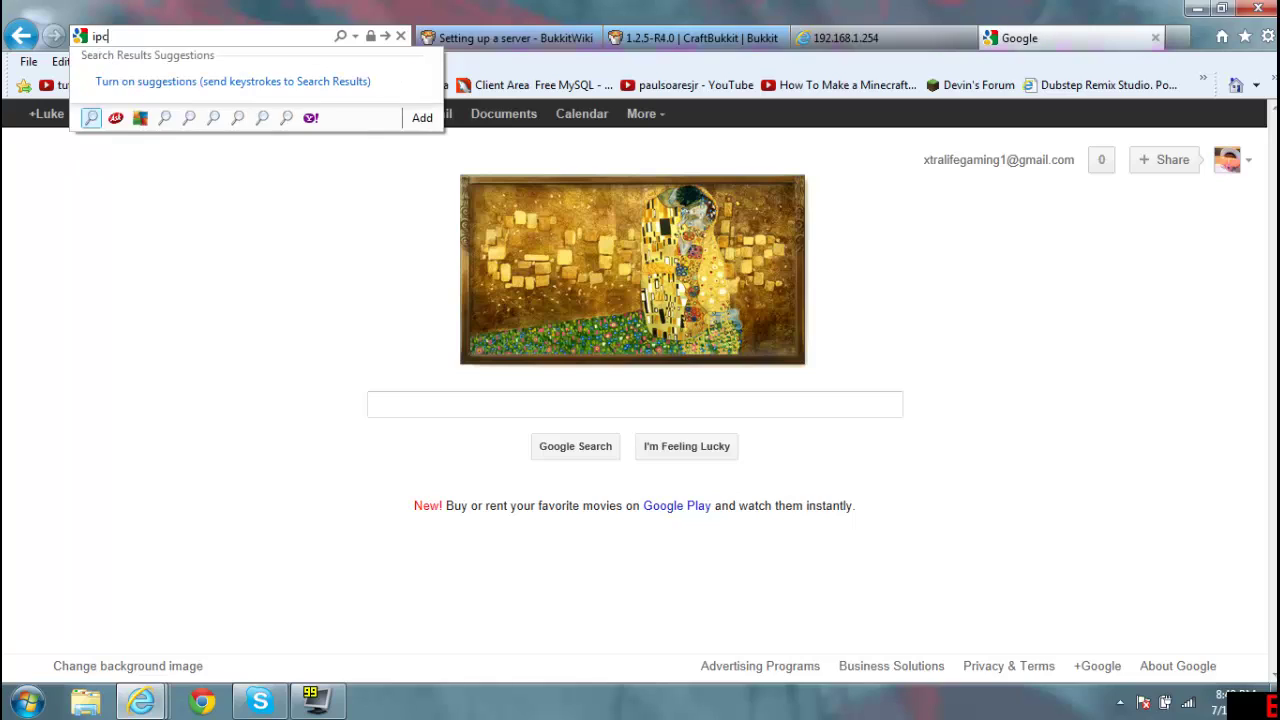
{"action": "type", "text": "hicken.com"}
{"action": "key", "text": "Return"}
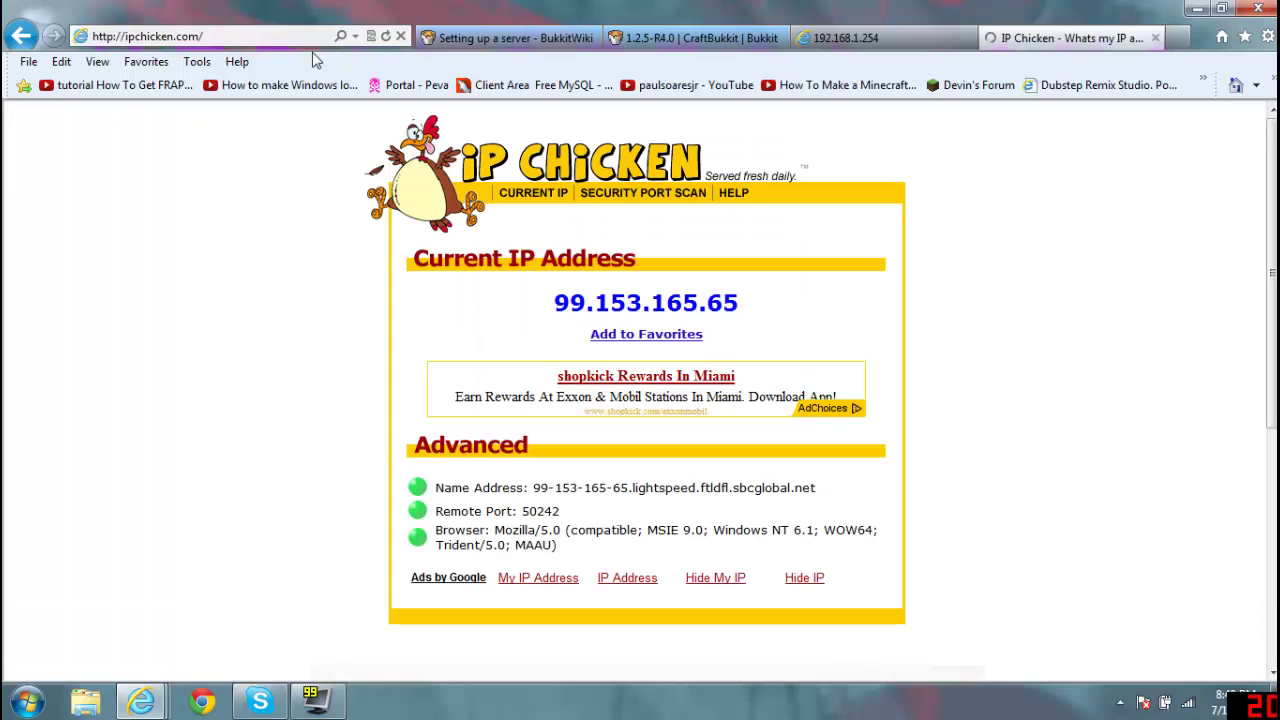
Step: Examine the current external IP address shown on the page and close the tab
{"action": "left_click_drag", "start_coordinate": [748, 306], "coordinate": [806, 349]}
{"action": "left_click", "coordinate": [743, 314]}
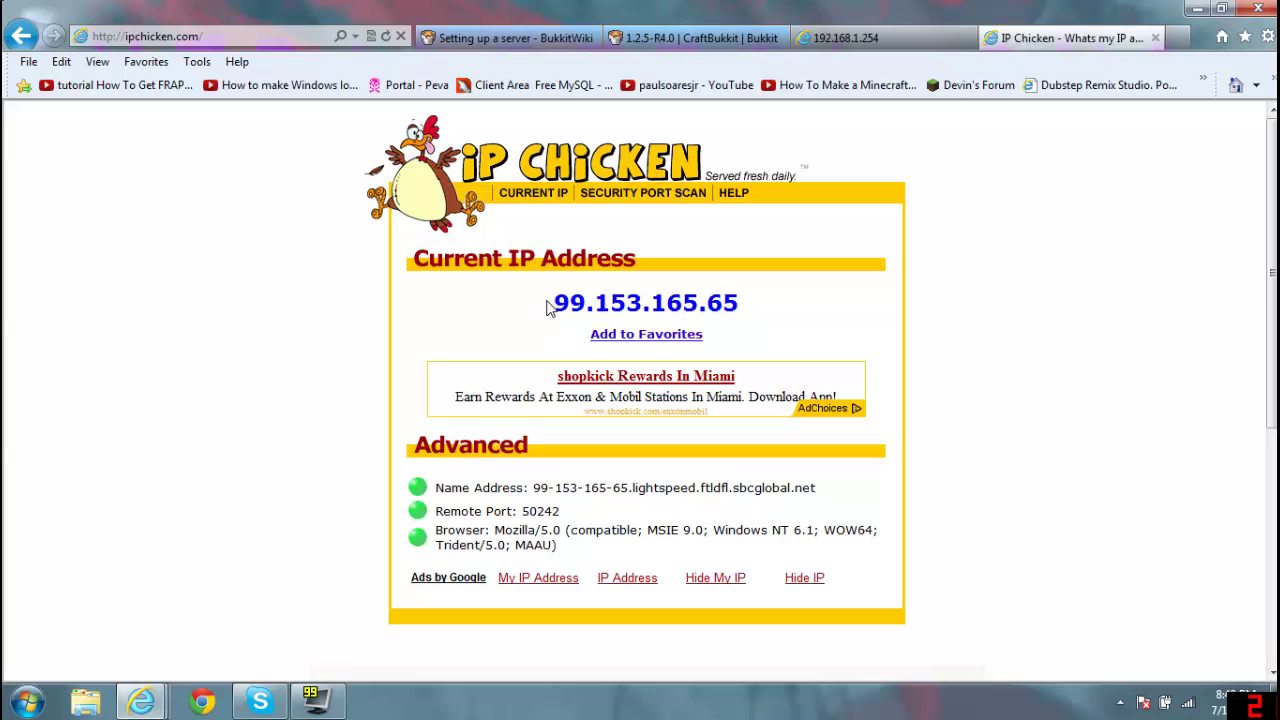
{"action": "left_click_drag", "start_coordinate": [549, 304], "coordinate": [505, 334]}
{"action": "left_click", "coordinate": [1155, 38]}
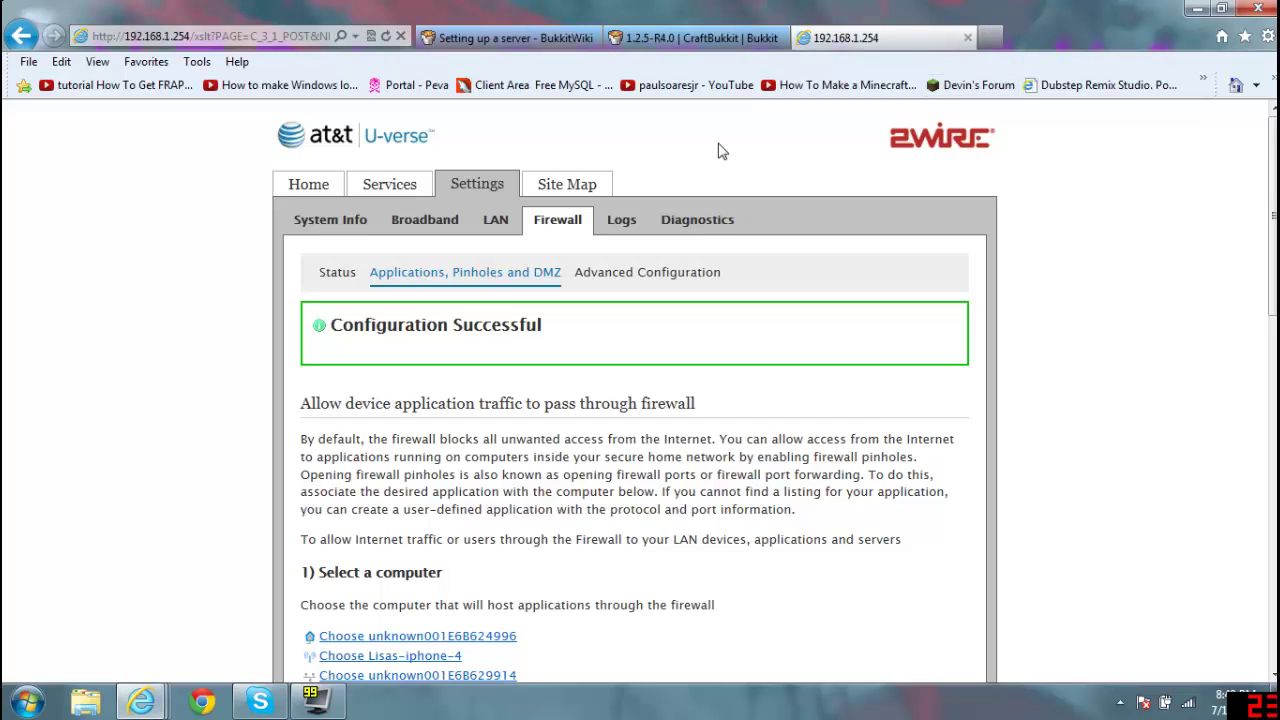
Step: Minimize the browser and open the server properties file from the Mc Server Bukkit folder on the desktop
{"action": "left_click", "coordinate": [1197, 9]}
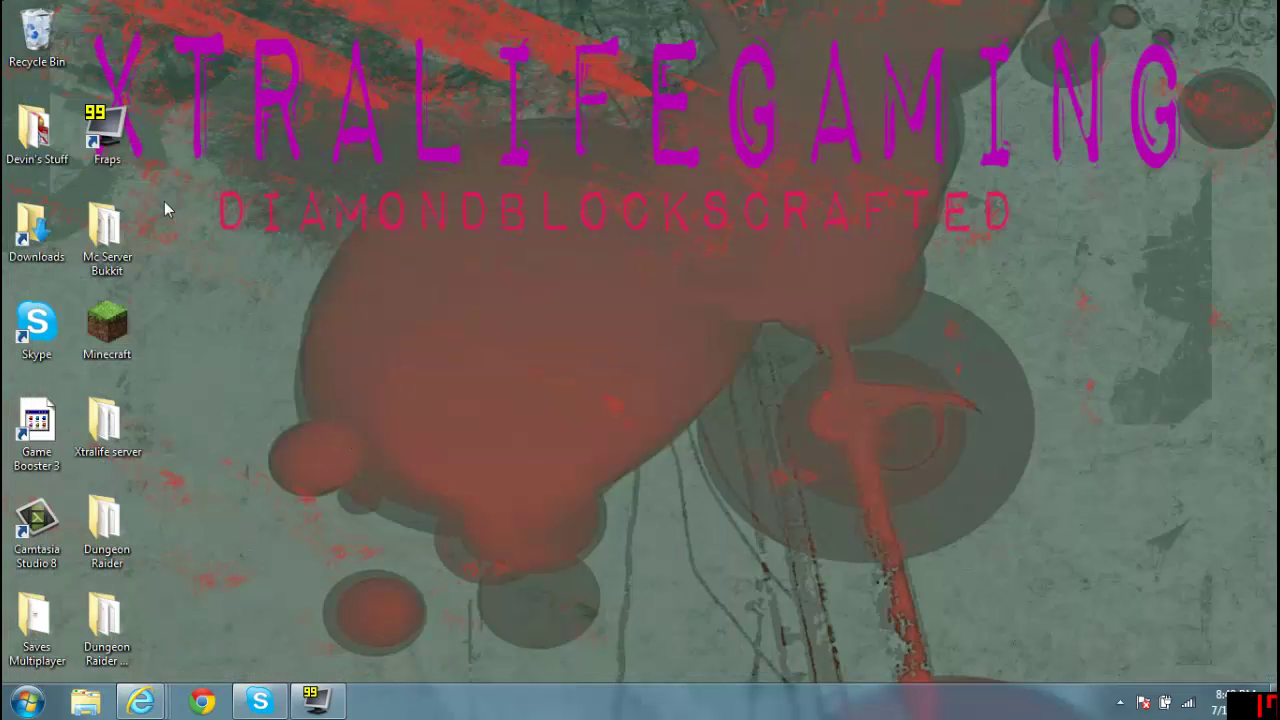
{"action": "double_click", "coordinate": [105, 235]}
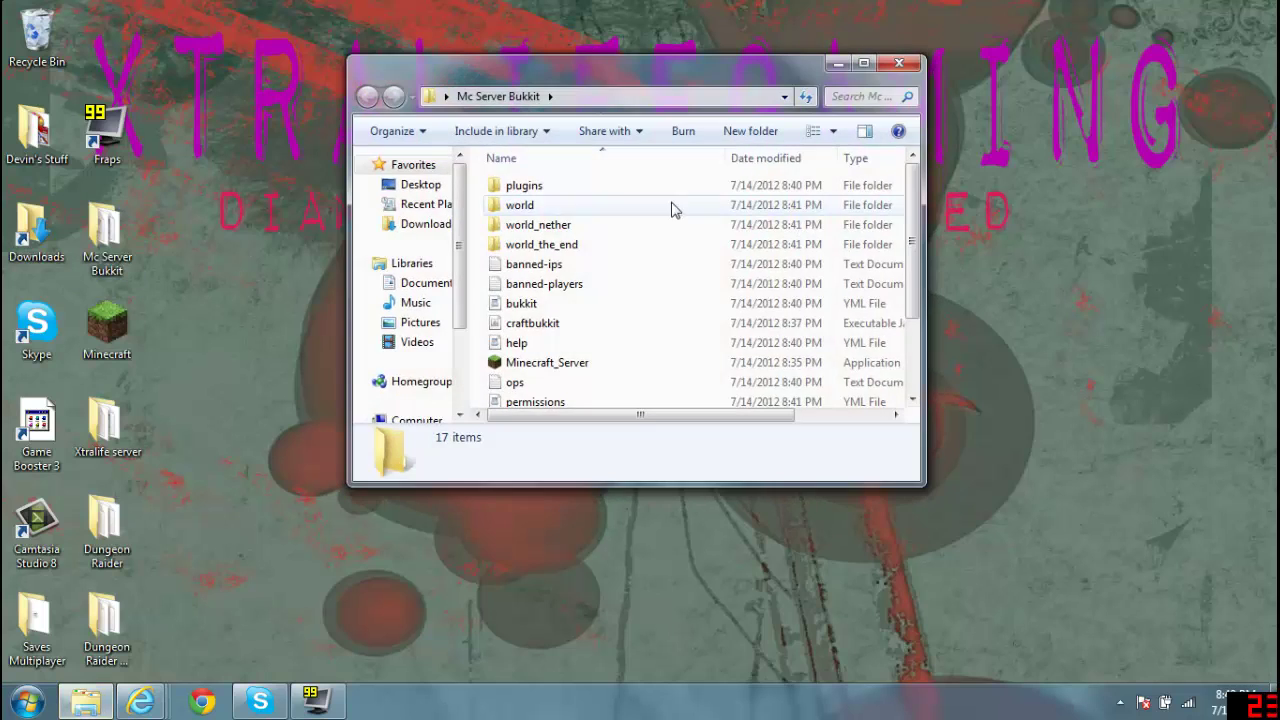
{"action": "scroll", "coordinate": [880, 303], "scroll_direction": "down", "scroll_amount": 2}
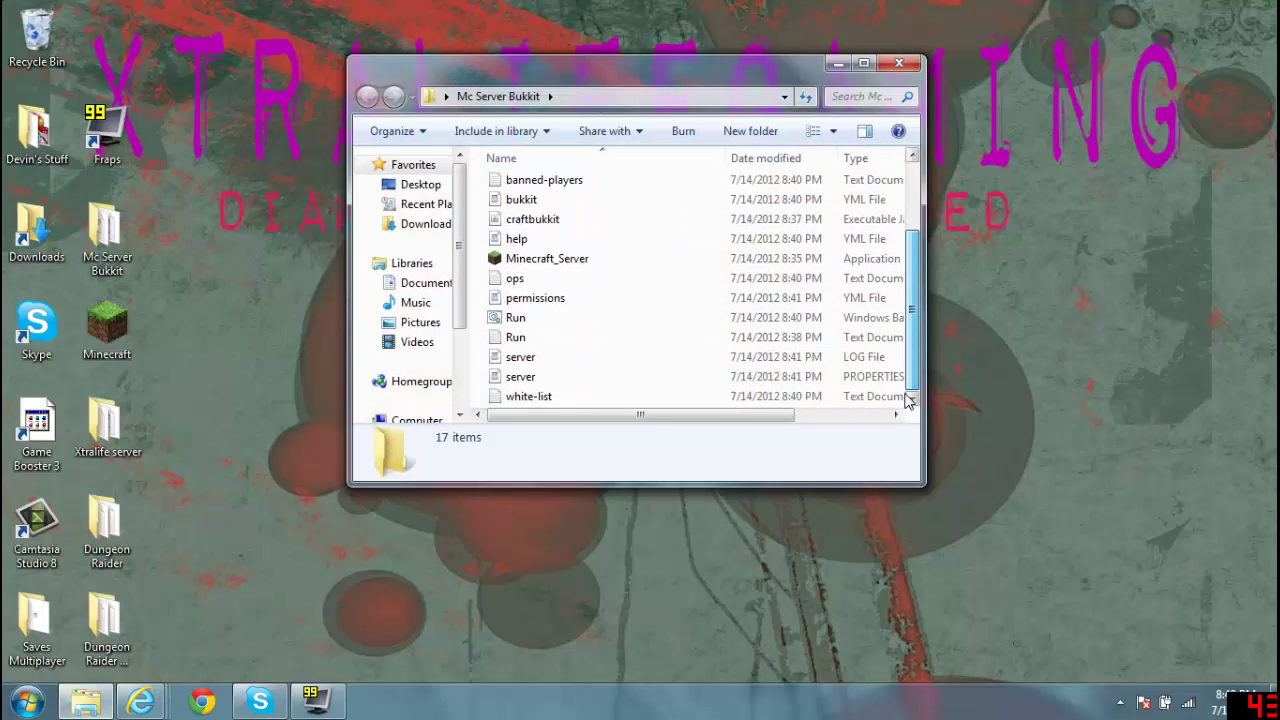
{"action": "double_click", "coordinate": [564, 380]}
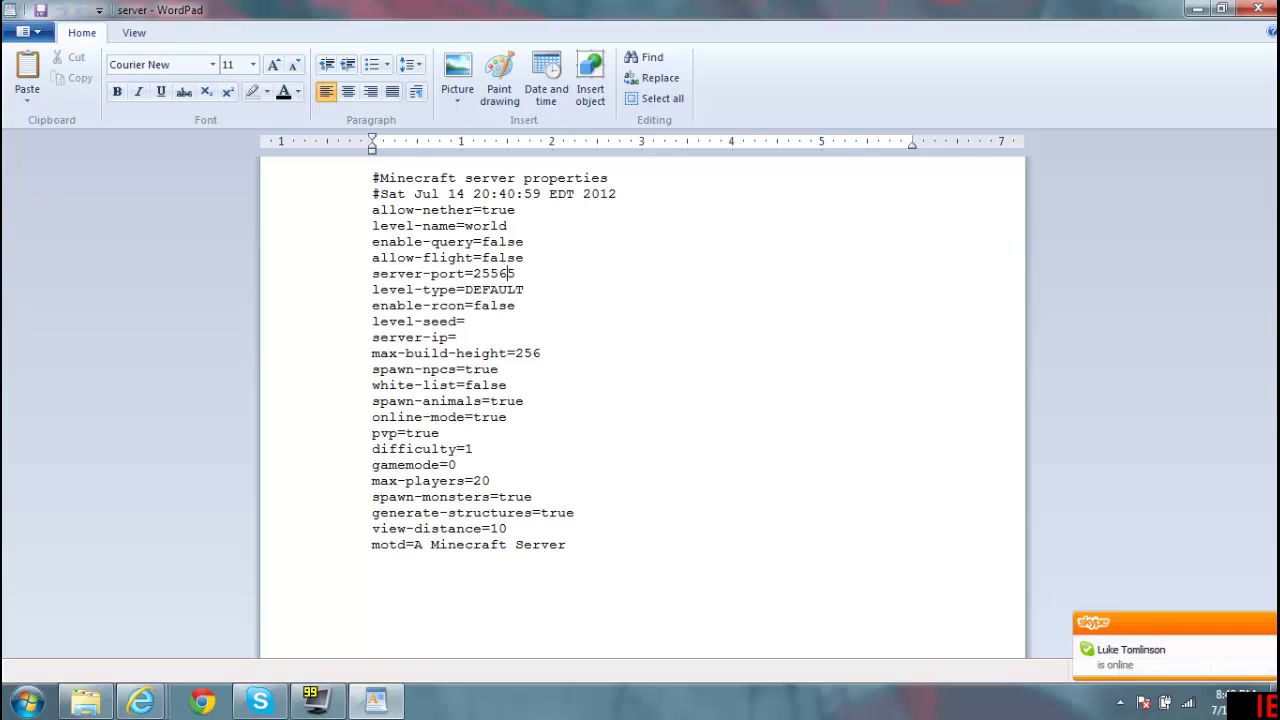
Step: Change the server-port value to 25575 in the server properties file, then close the file and save the changes
{"action": "key", "text": "BackSpace"}
{"action": "type", "text": "7"}
{"action": "left_click", "coordinate": [1258, 8]}
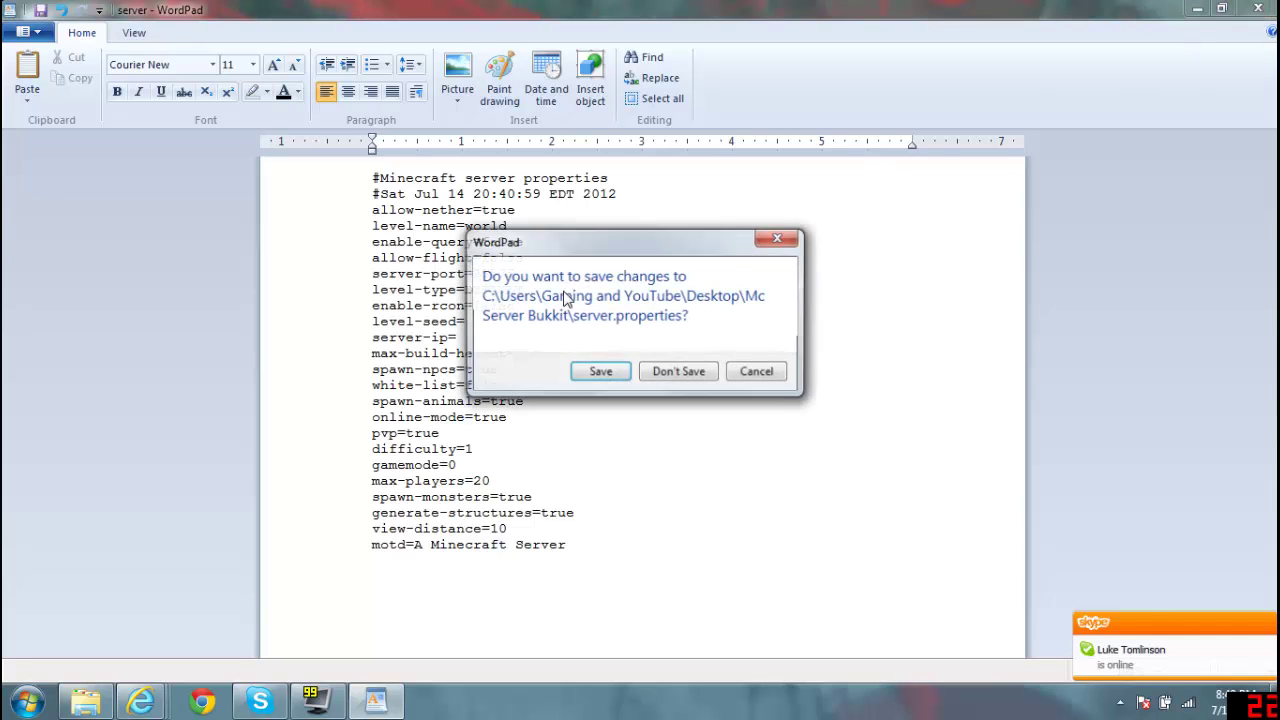
{"action": "left_click", "coordinate": [622, 372]}
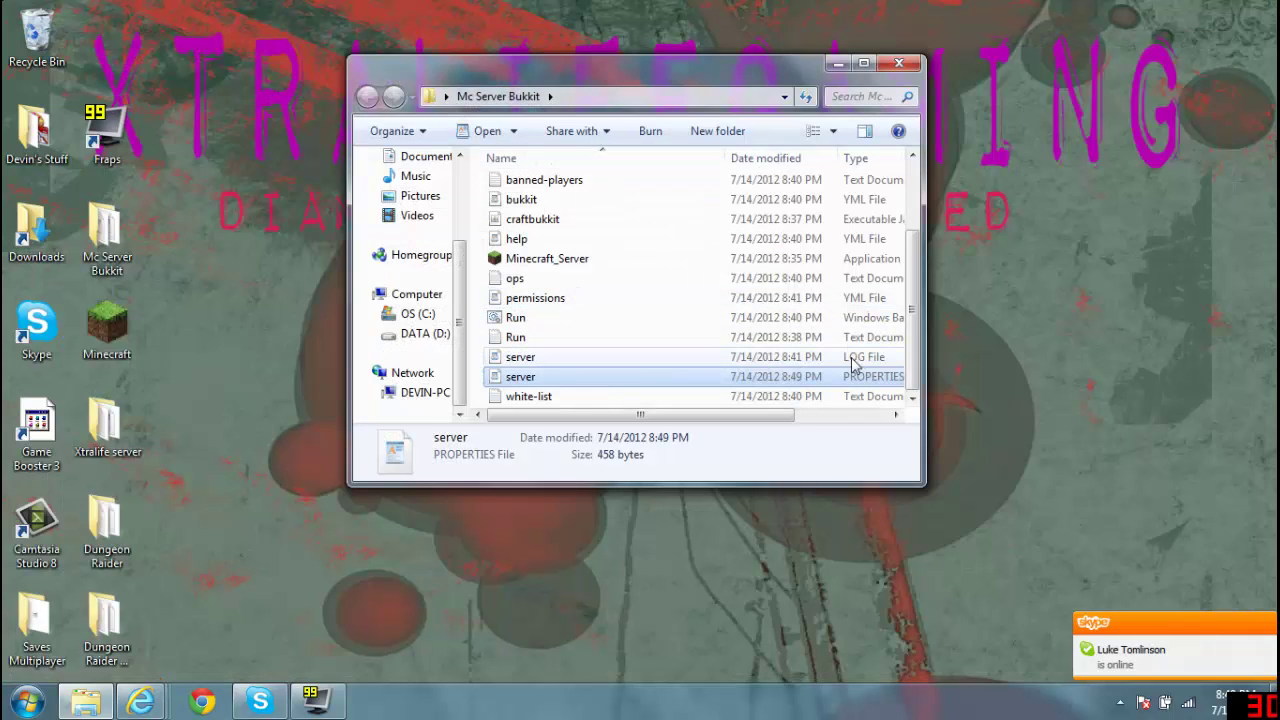
Step: Start the Bukkit server with the Run batch file, close the folder window and move the server console out of the way
{"action": "double_click", "coordinate": [515, 317]}
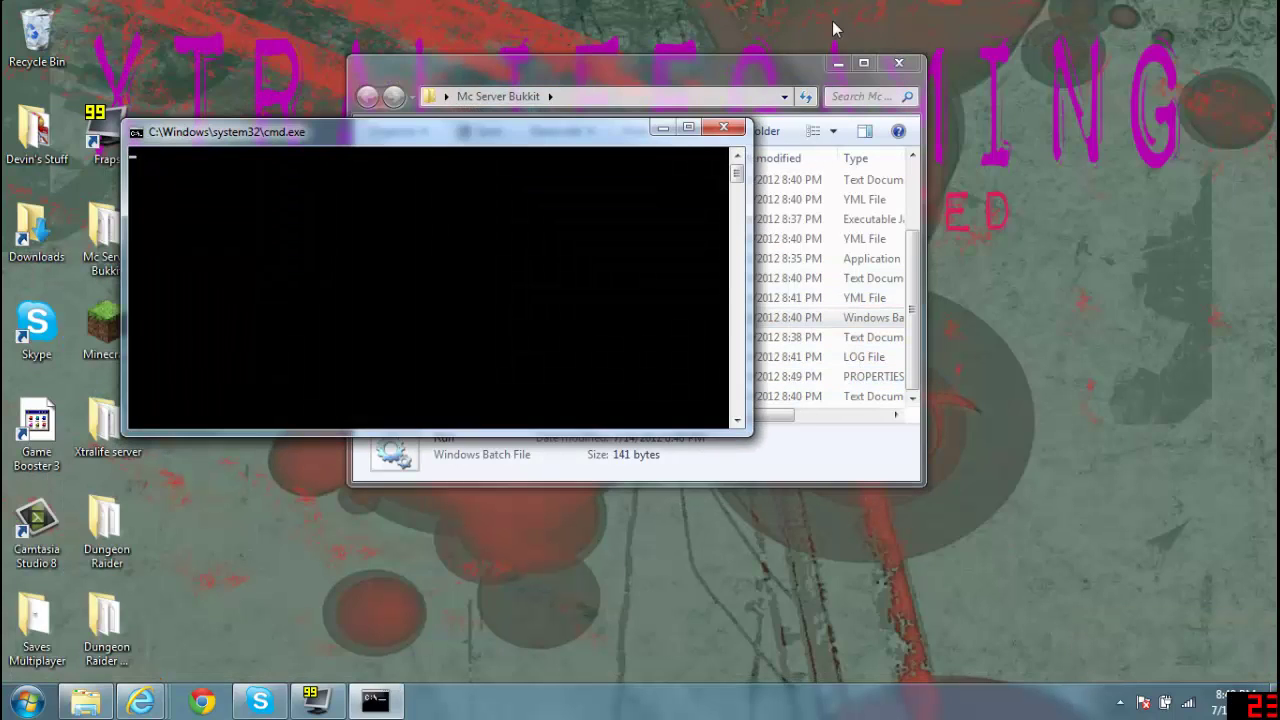
{"action": "left_click", "coordinate": [898, 63]}
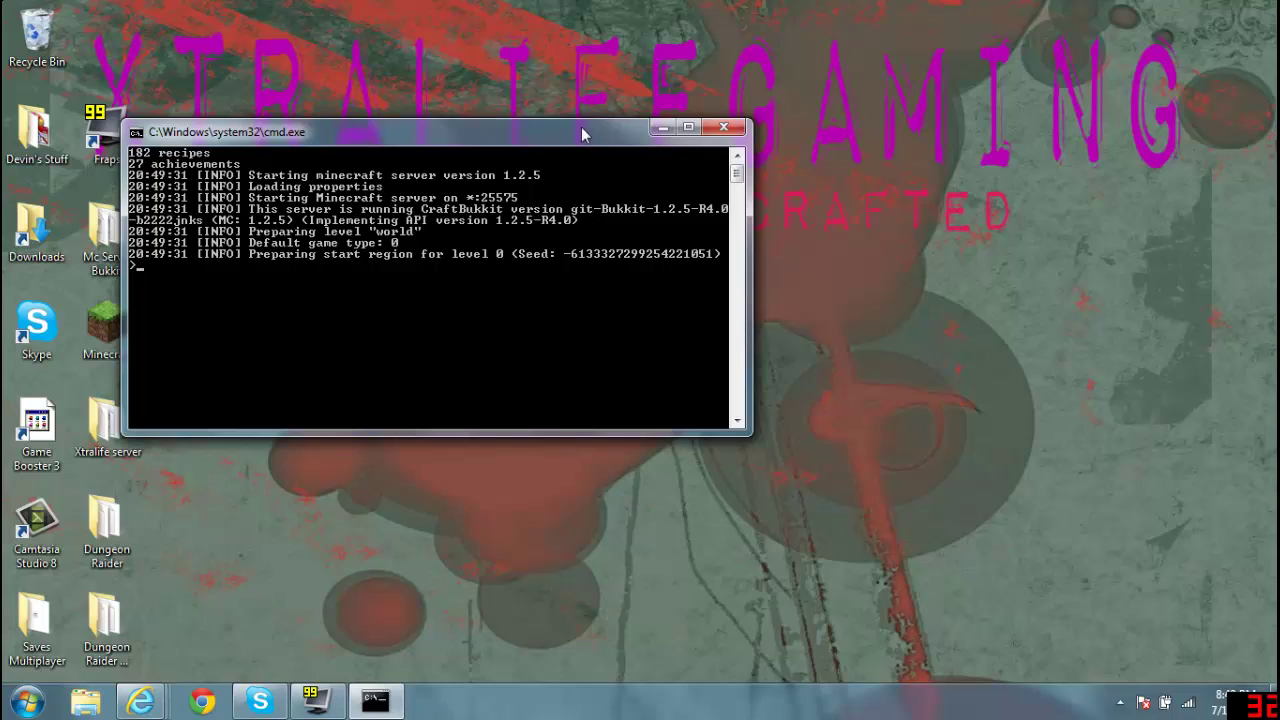
{"action": "left_click_drag", "start_coordinate": [583, 134], "coordinate": [1058, 36]}
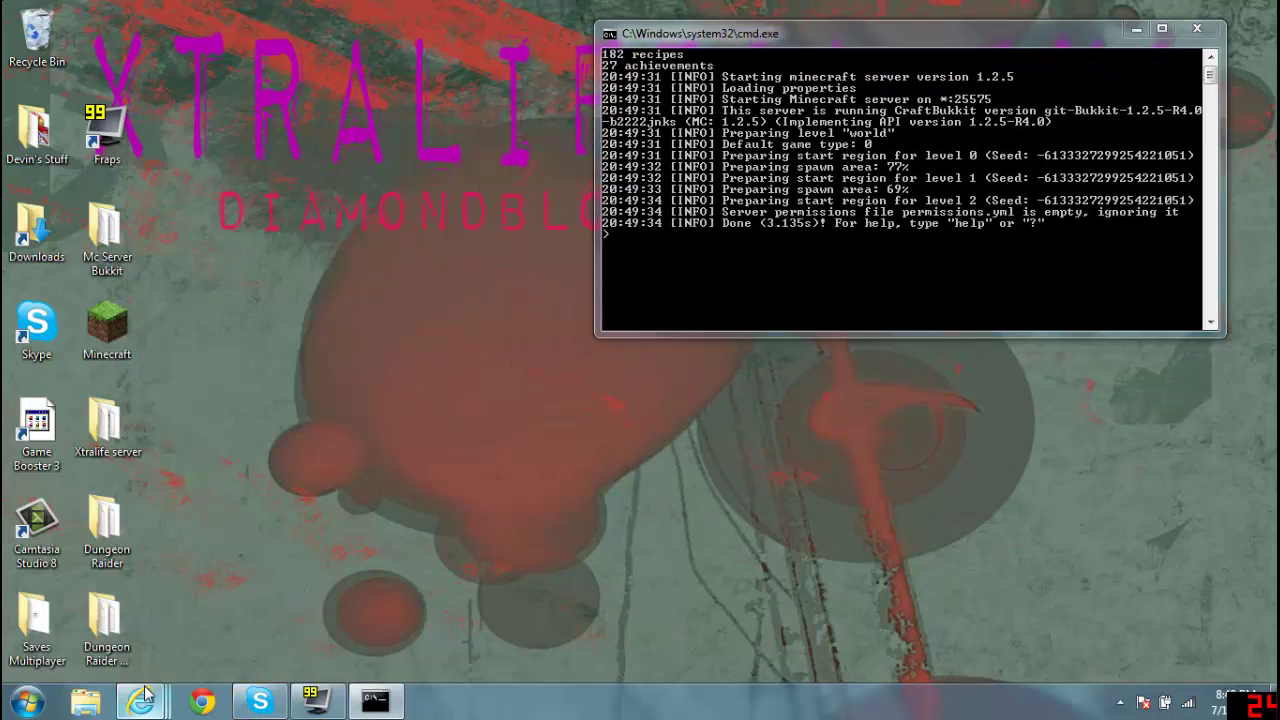
Step: Switch to the browser and check port 25575 on the current external address with the Open Port Check Tool
{"action": "mouse_move", "coordinate": [140, 700]}
{"action": "left_click", "coordinate": [507, 567]}
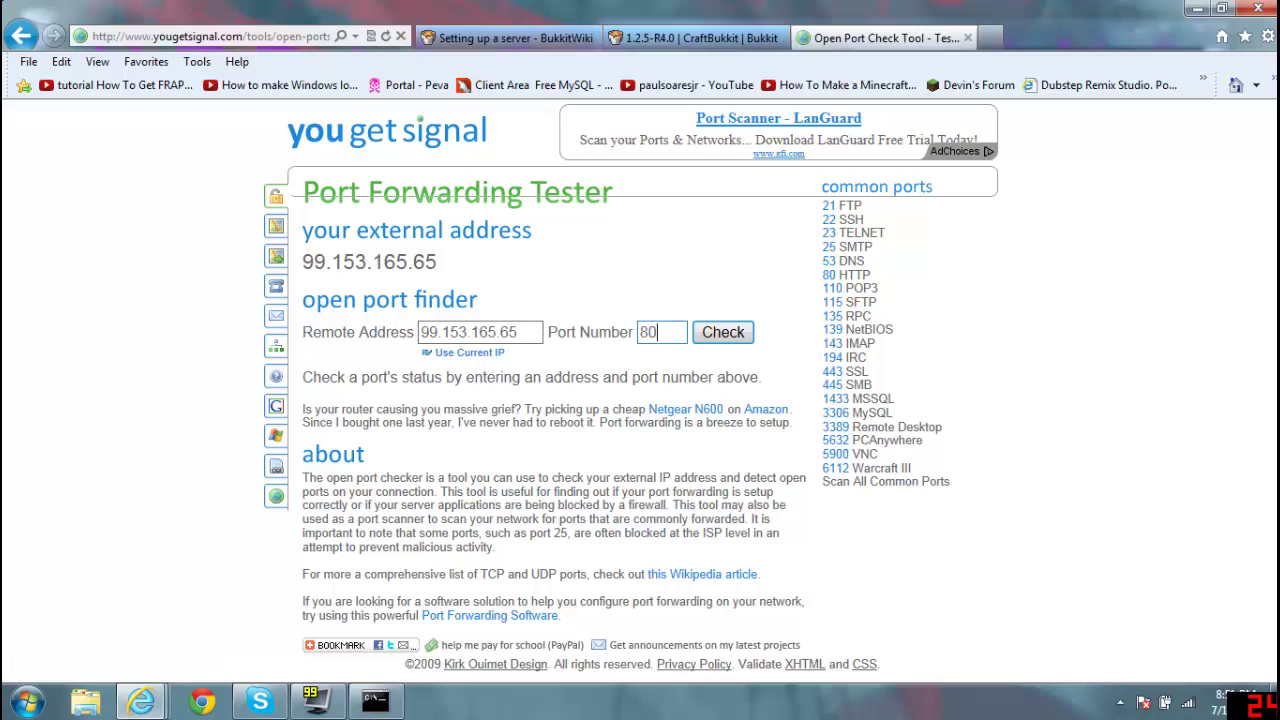
{"action": "double_click", "coordinate": [650, 332]}
{"action": "type", "text": "25575"}
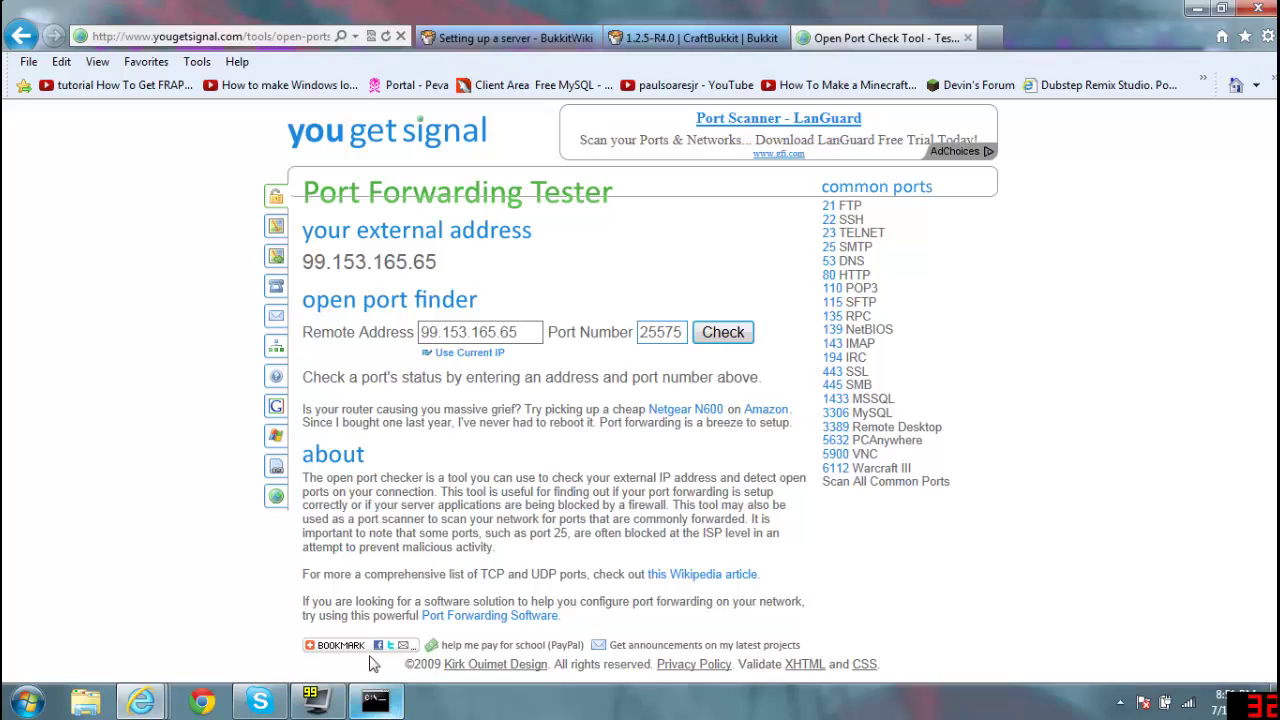
{"action": "mouse_move", "coordinate": [368, 652]}
{"action": "mouse_move", "coordinate": [375, 700]}
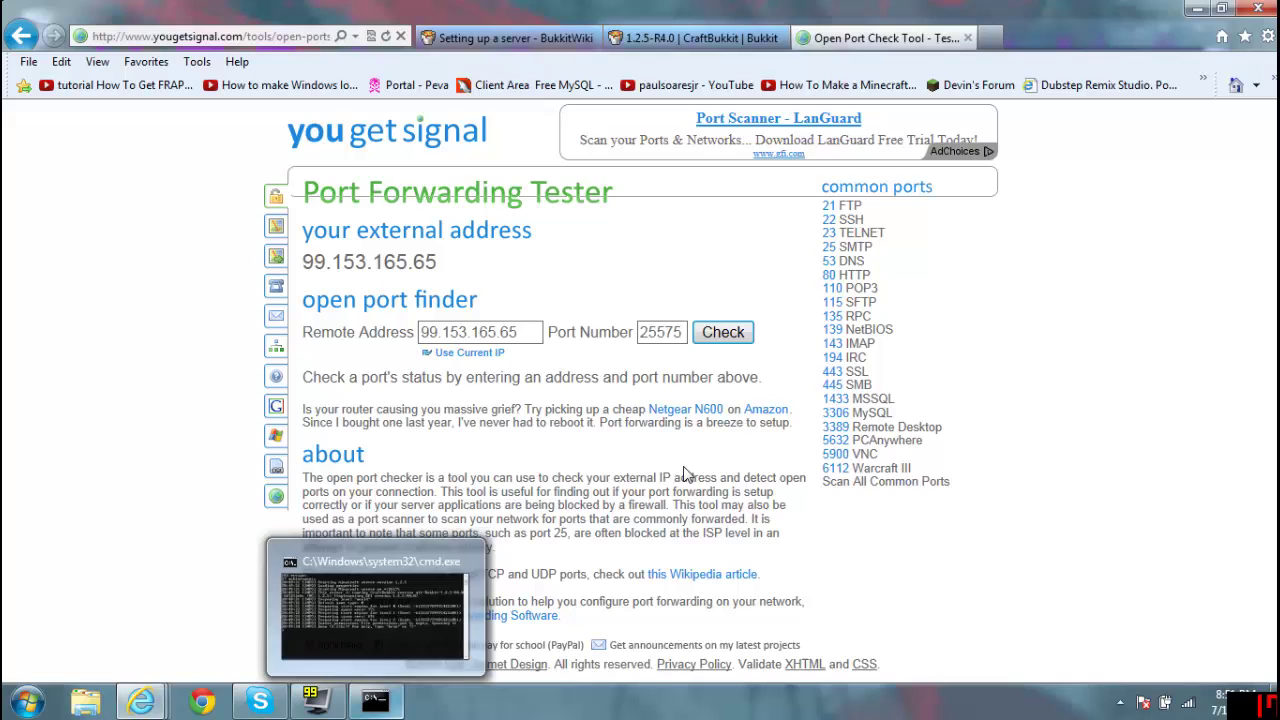
{"action": "left_click", "coordinate": [723, 343]}
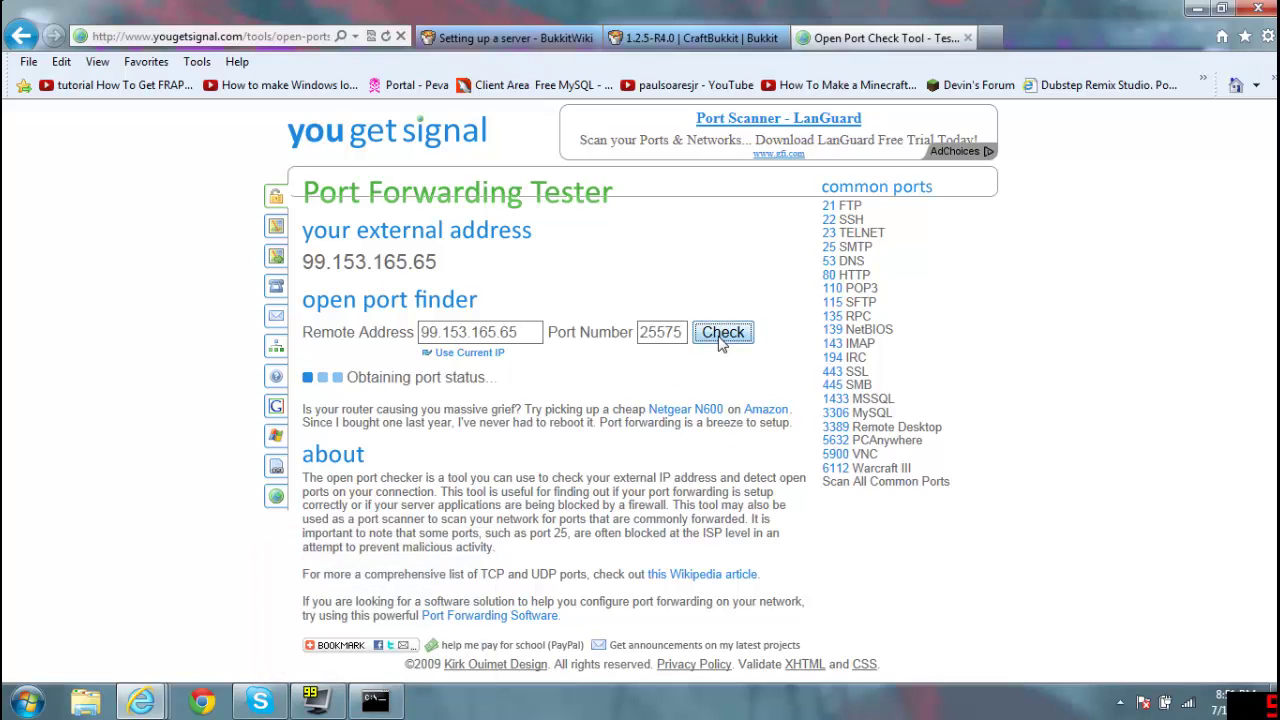